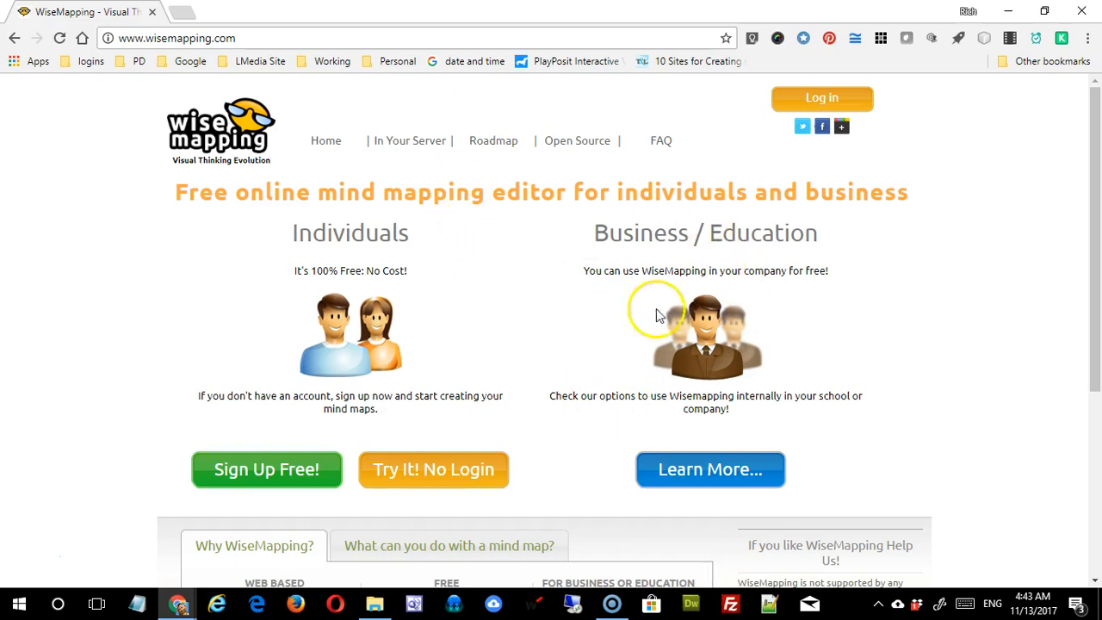
- Open WiseMapping's sample mind map in the trial editor that needs no login
{"action": "scroll", "coordinate": [482, 307], "scroll_direction": "down", "scroll_amount": 2}
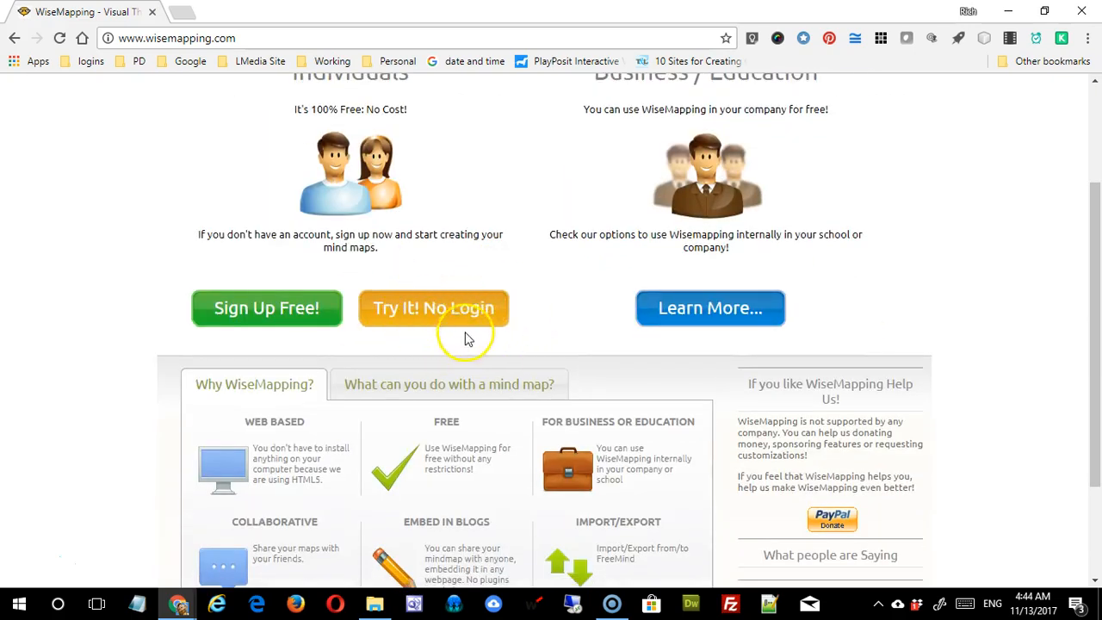
{"action": "left_click", "coordinate": [454, 312]}
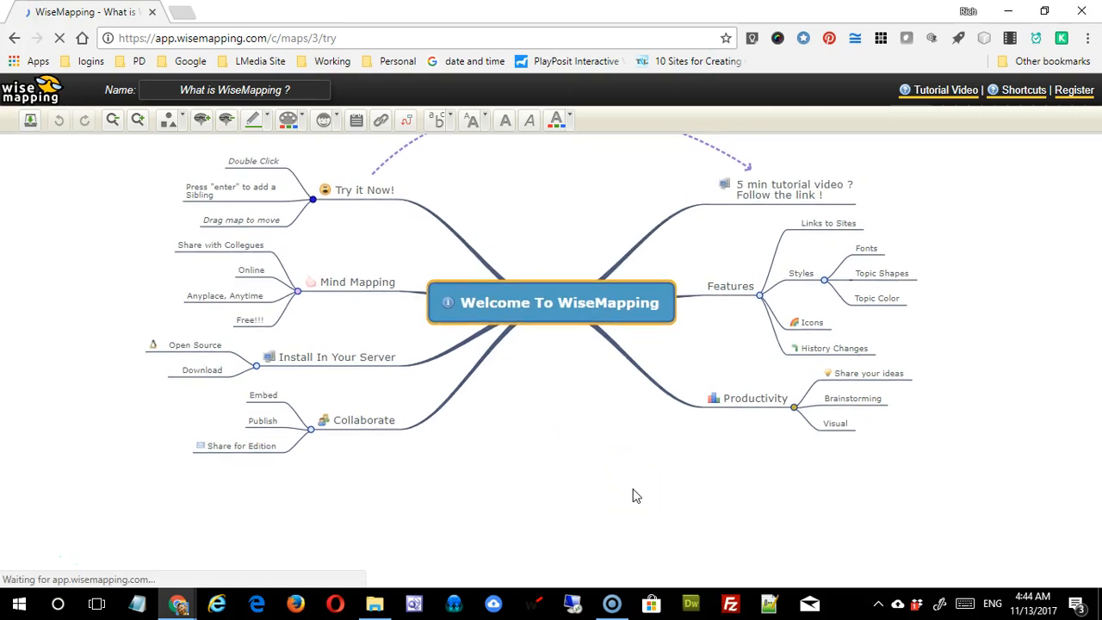
- Rename the central topic "Welcome To WiseMapping" as "Health"
{"action": "left_click_drag", "start_coordinate": [543, 221], "coordinate": [542, 295]}
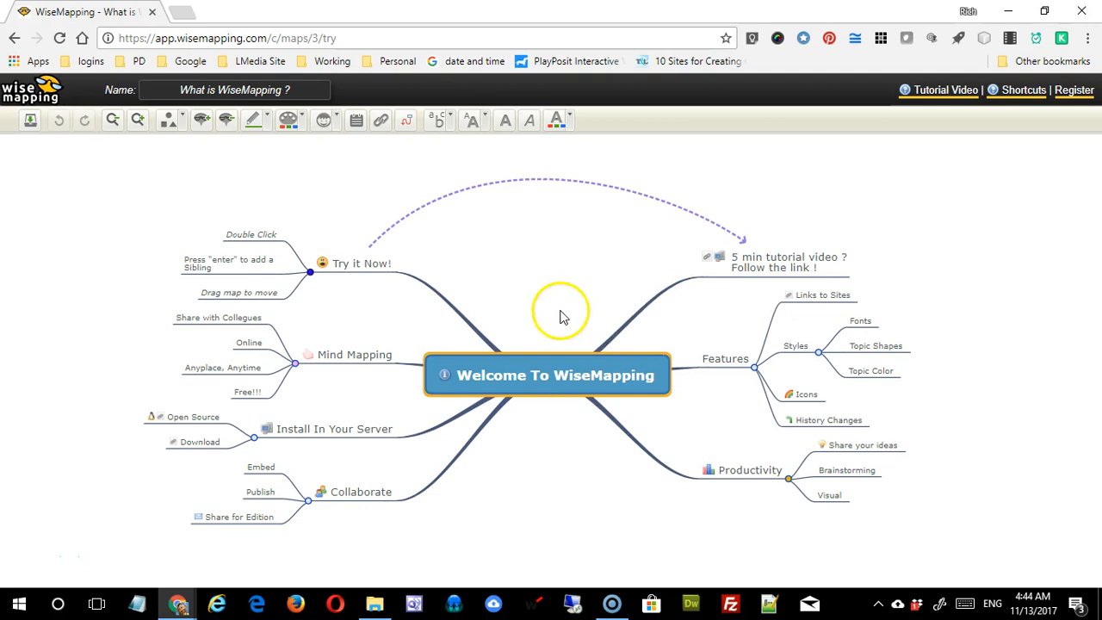
{"action": "left_click", "coordinate": [535, 387]}
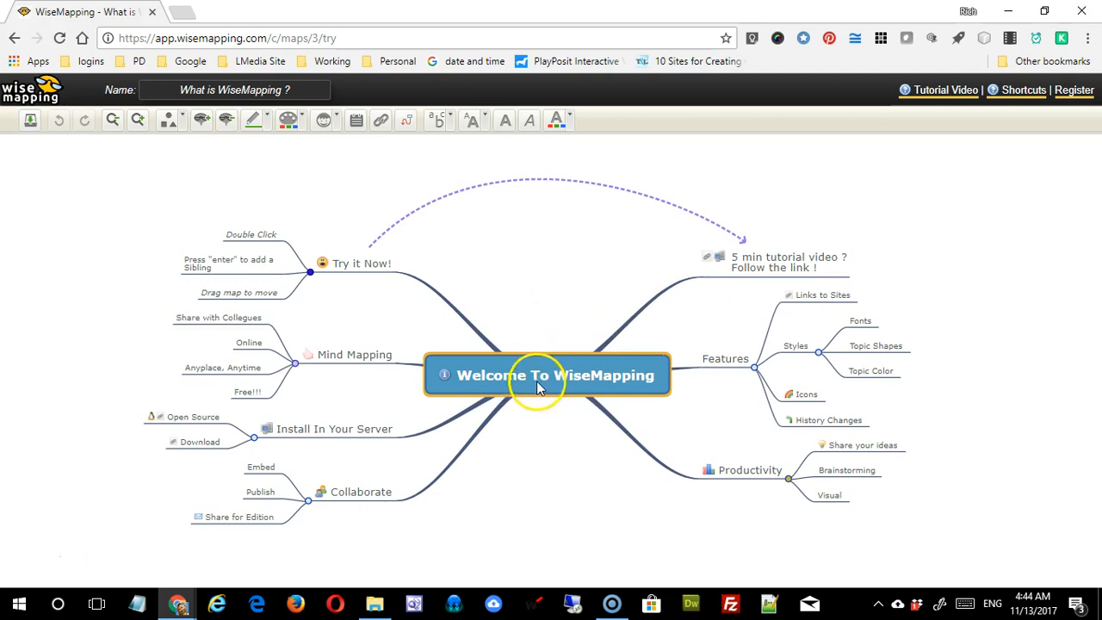
{"action": "double_click", "coordinate": [536, 380]}
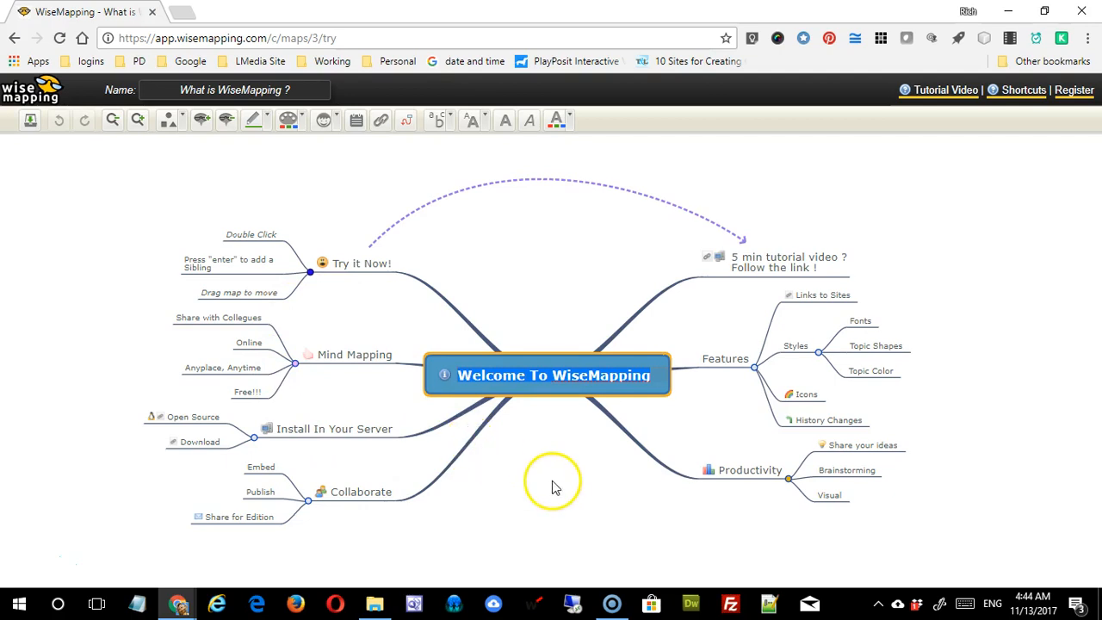
{"action": "type", "text": "Health"}
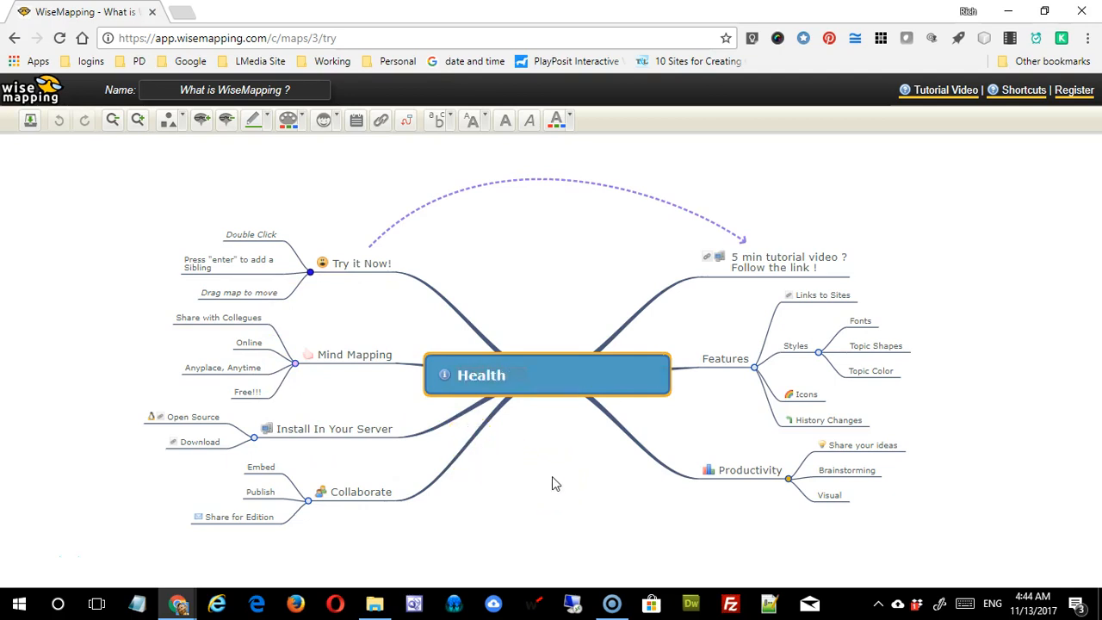
{"action": "key", "text": "Return"}
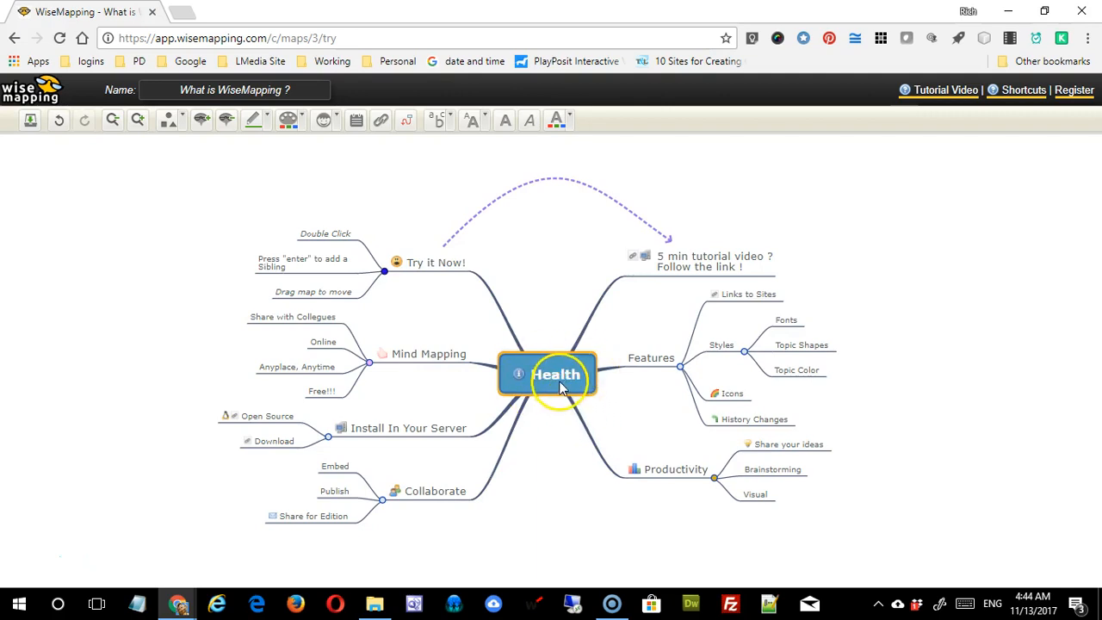
- Delete the Mind Mapping, Install In Your Server, Collaborate and Features topics from the map
{"action": "left_click", "coordinate": [449, 364]}
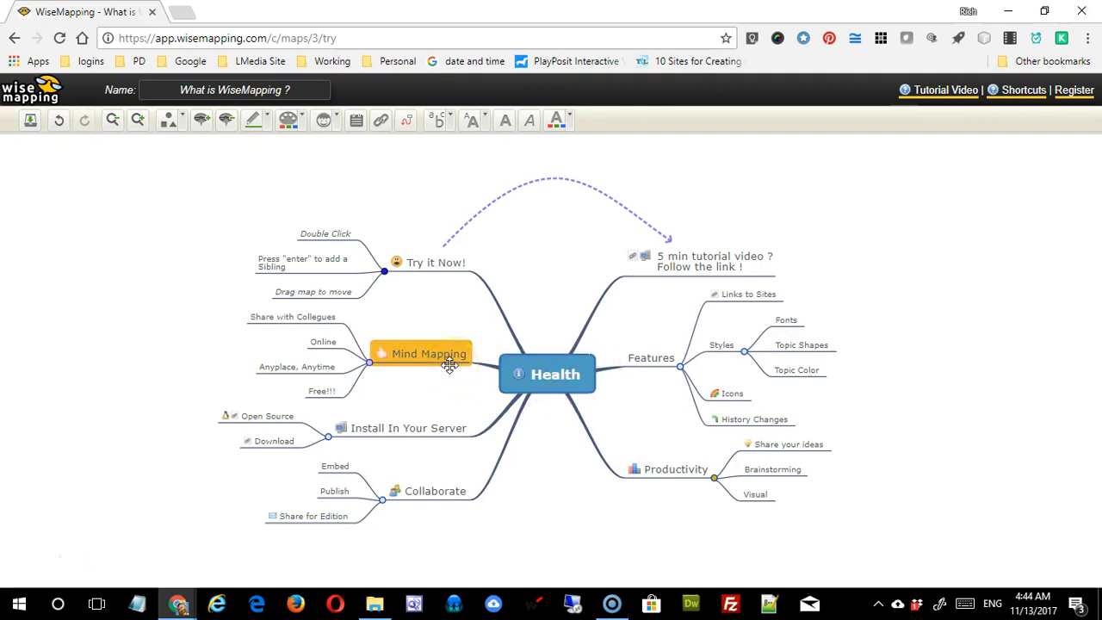
{"action": "key", "text": "Delete"}
{"action": "left_click_drag", "start_coordinate": [393, 376], "coordinate": [398, 385]}
{"action": "key", "text": "Delete"}
{"action": "left_click", "coordinate": [448, 425]}
{"action": "key", "text": "Delete"}
{"action": "left_click", "coordinate": [656, 361]}
{"action": "key", "text": "Delete"}
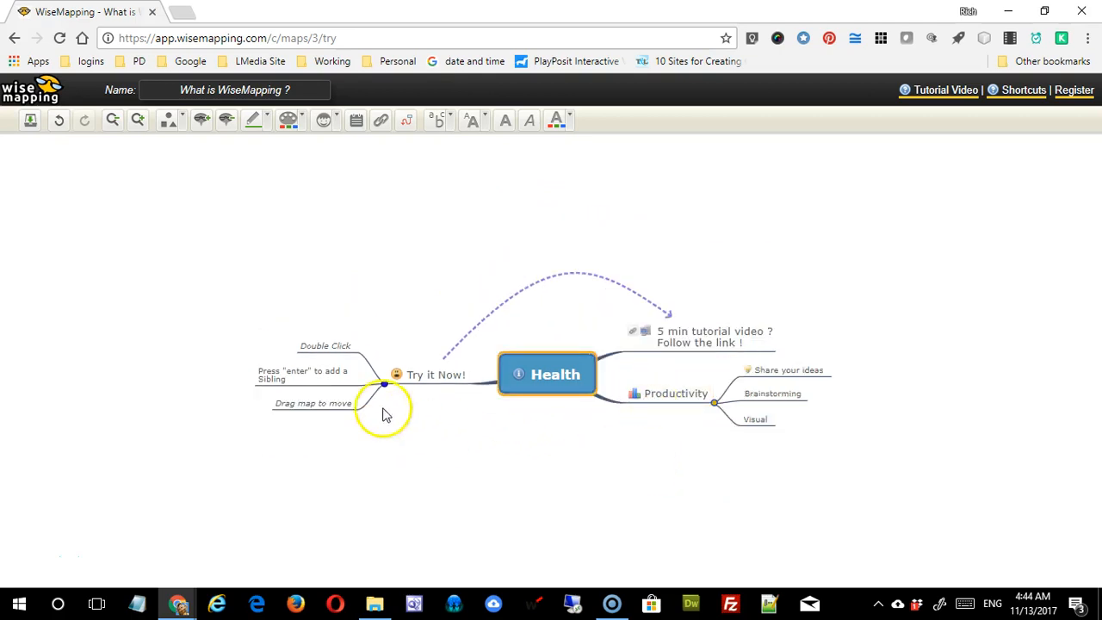
- Rename the "Try it Now!" topic as "Diet" and the 5 min tutorial video topic as "Exercise"
{"action": "left_click", "coordinate": [440, 374]}
{"action": "double_click", "coordinate": [438, 373]}
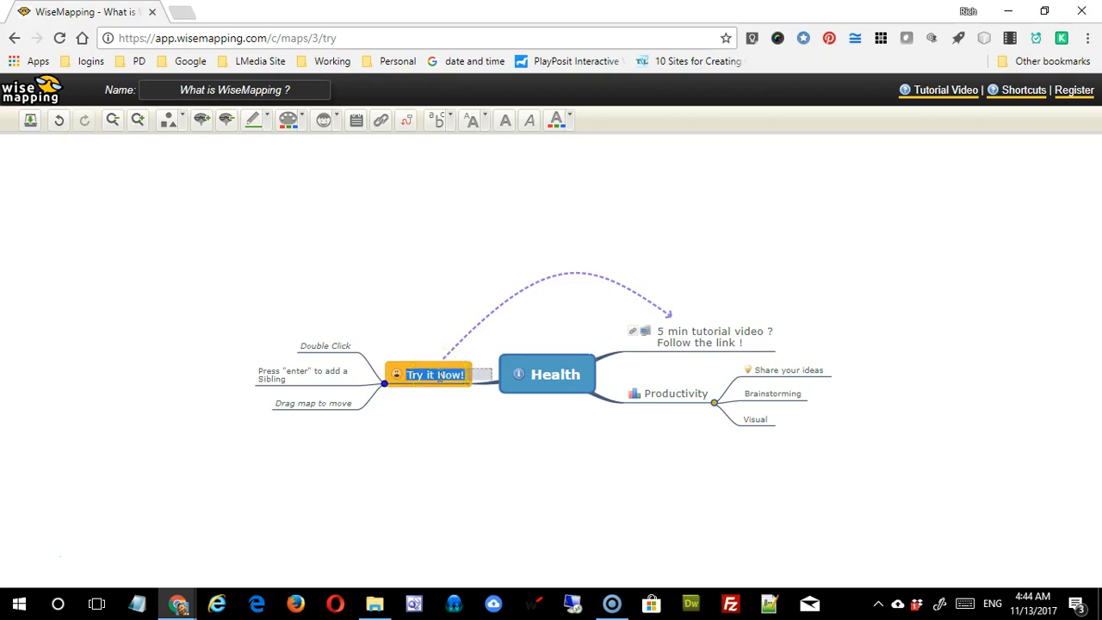
{"action": "type", "text": "Diet"}
{"action": "left_click", "coordinate": [654, 331]}
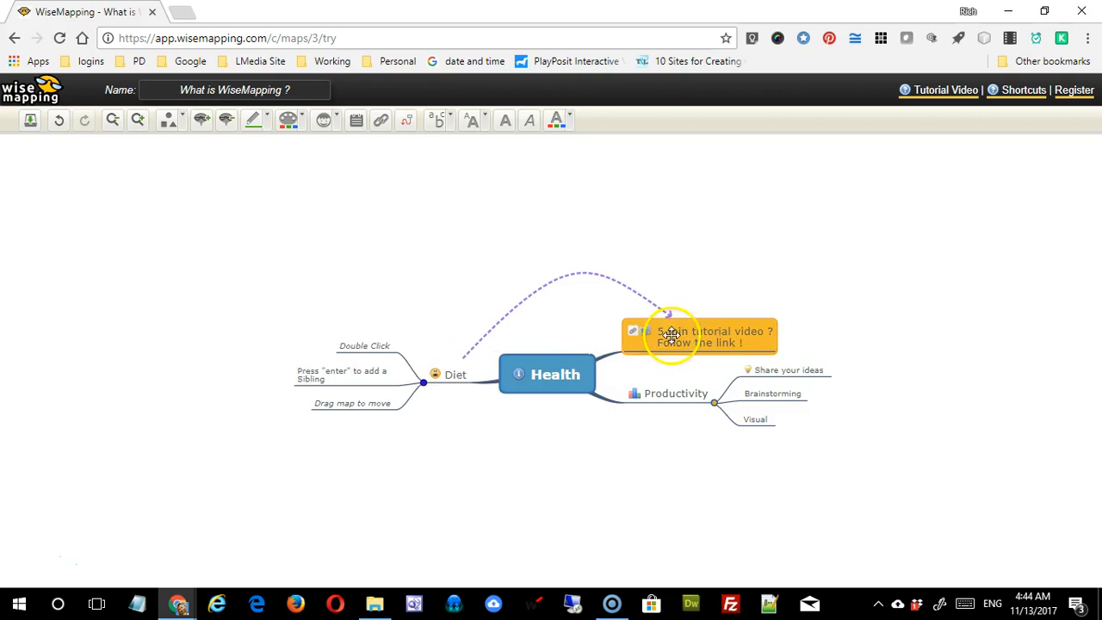
{"action": "double_click", "coordinate": [688, 345]}
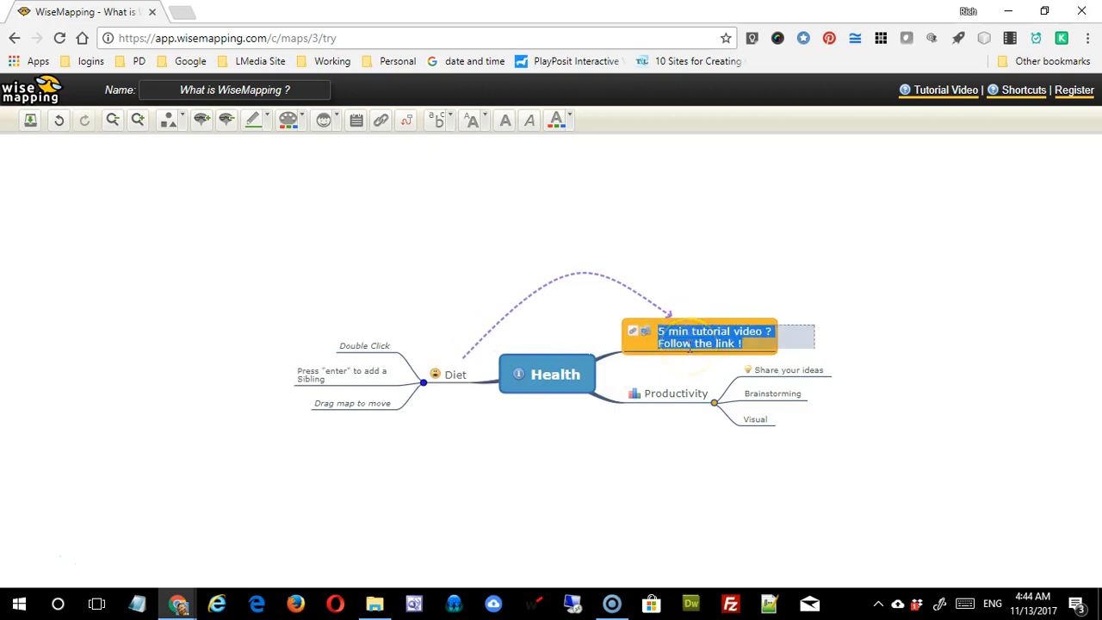
{"action": "type", "text": "Exer"}
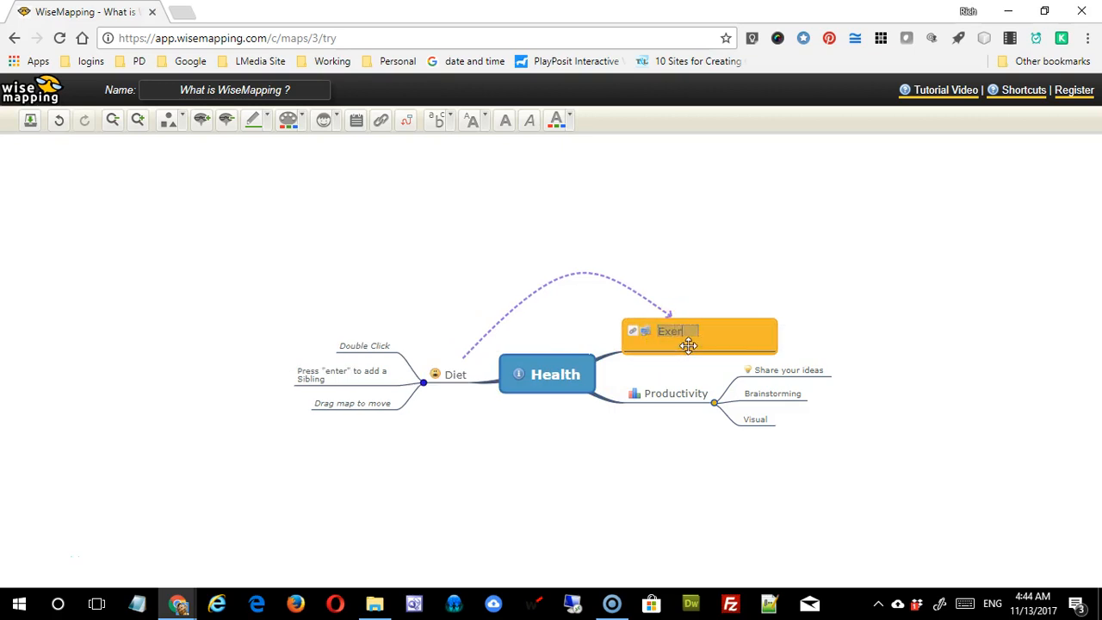
{"action": "left_click", "coordinate": [678, 457]}
- Rename the Productivity topic as "Sleep" and place it below the Exercise topic
{"action": "left_click_drag", "start_coordinate": [674, 389], "coordinate": [679, 392]}
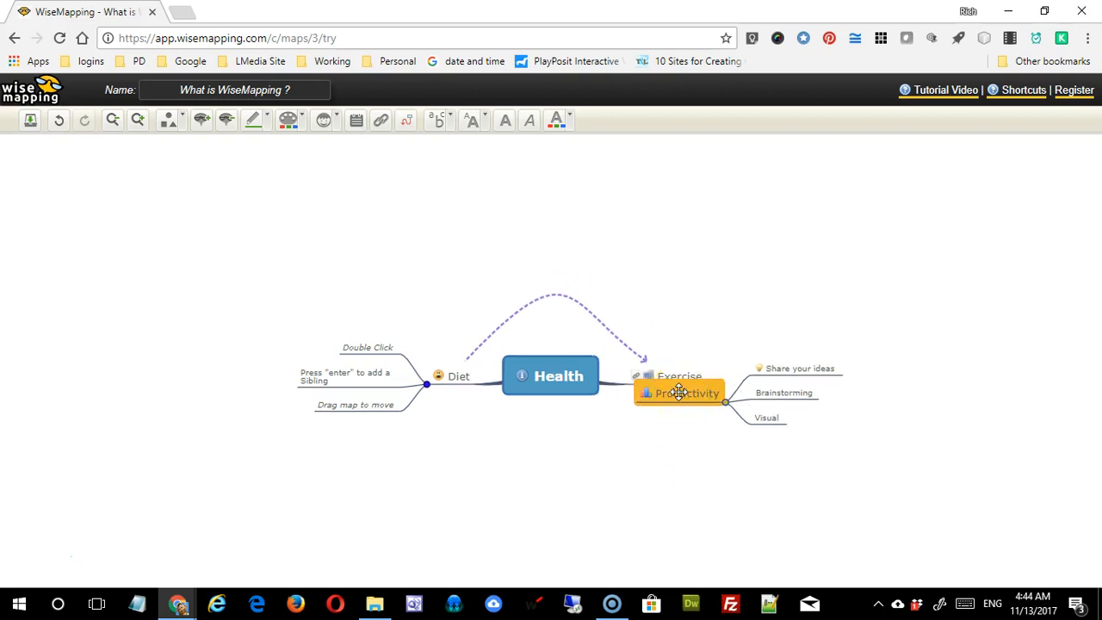
{"action": "left_click", "coordinate": [578, 506]}
{"action": "left_click_drag", "start_coordinate": [666, 394], "coordinate": [666, 457]}
- Delete the curved relationship arrow that links the Diet topic to the Exercise topic
{"action": "left_click", "coordinate": [564, 284]}
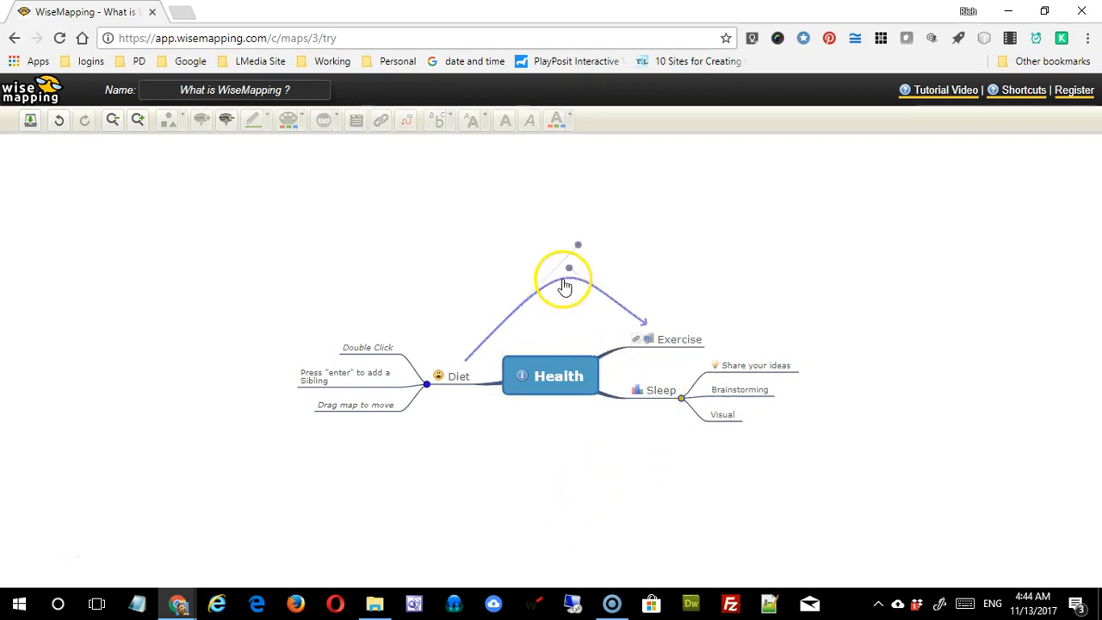
{"action": "left_click", "coordinate": [555, 312]}
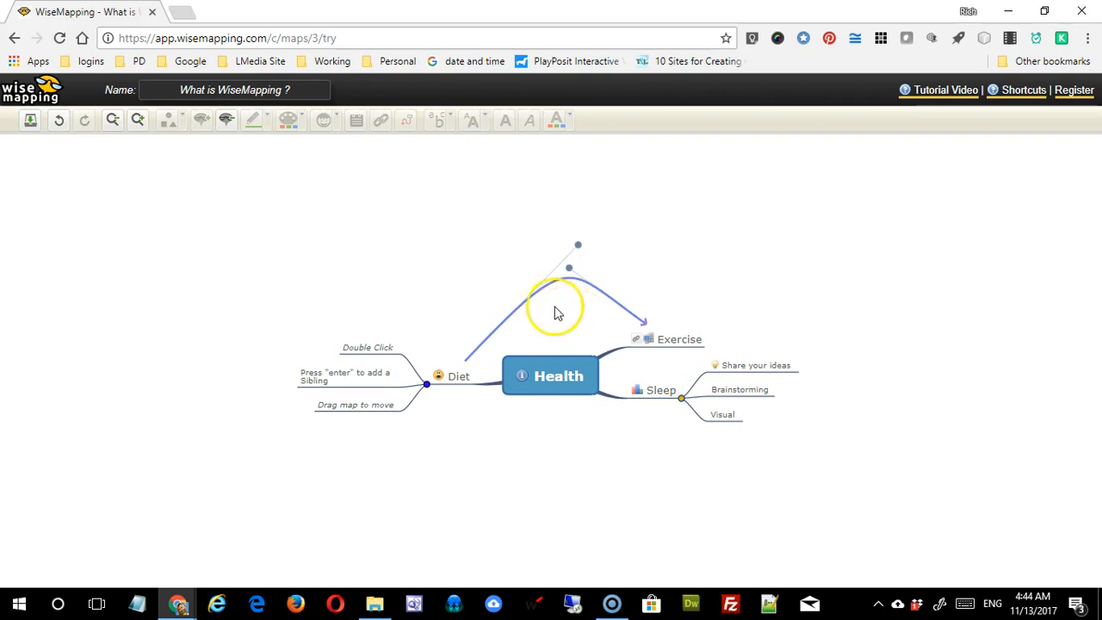
{"action": "key", "text": "Delete"}
- Rename the three Diet subtopics, from first to last, as "Fruits & Vetitables", "Protien" and "Nutrients"
{"action": "left_click", "coordinate": [365, 346]}
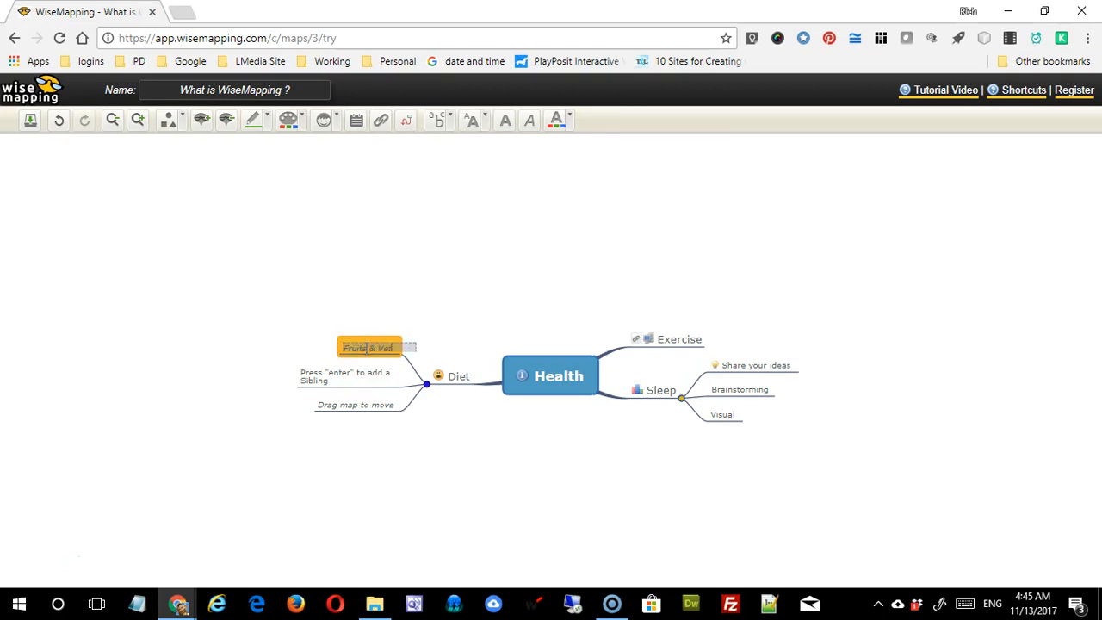
{"action": "left_click", "coordinate": [482, 381]}
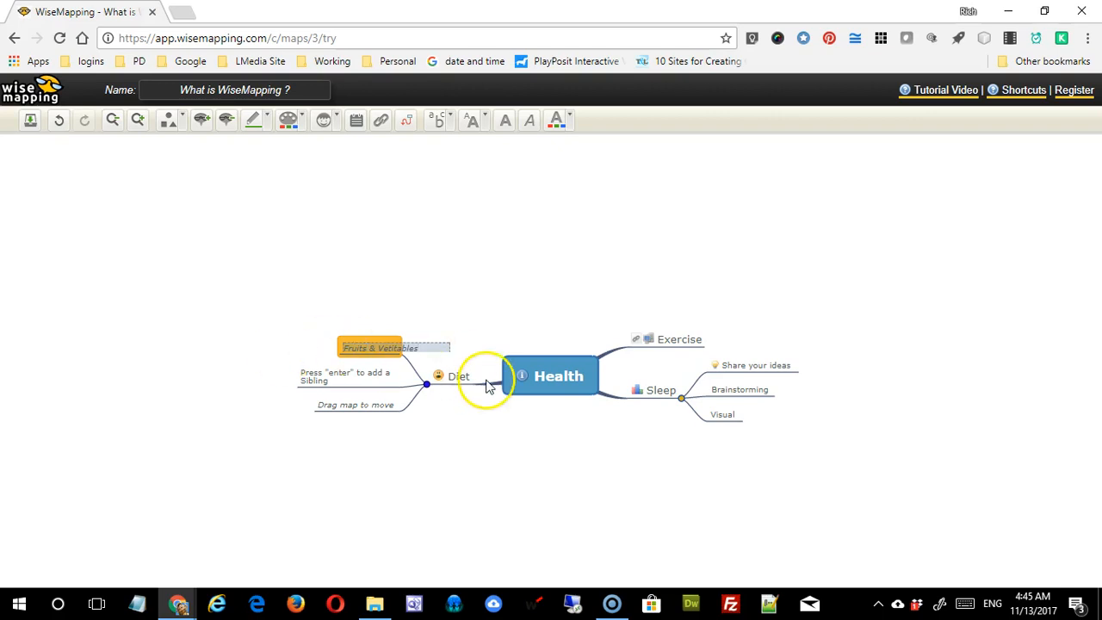
{"action": "left_click", "coordinate": [338, 385]}
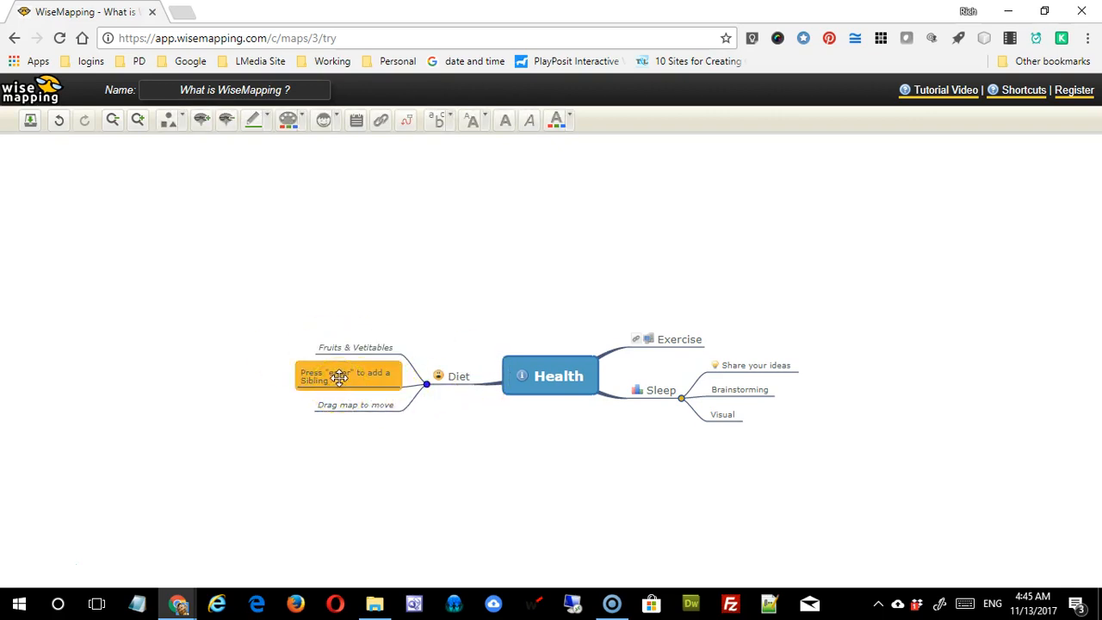
{"action": "double_click", "coordinate": [339, 377]}
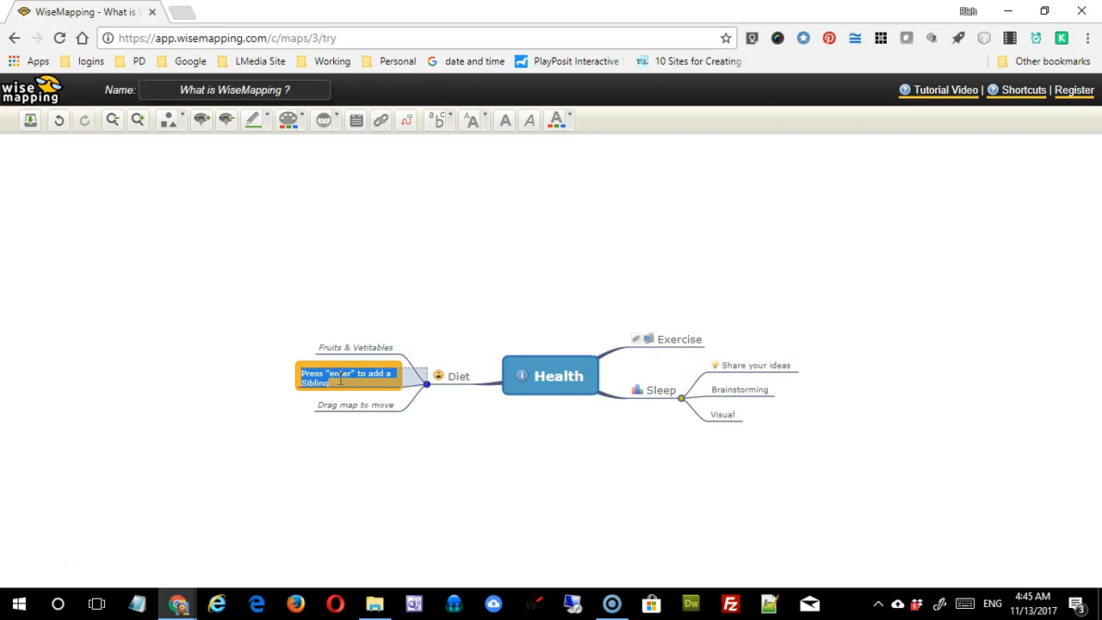
{"action": "type", "text": "Protien"}
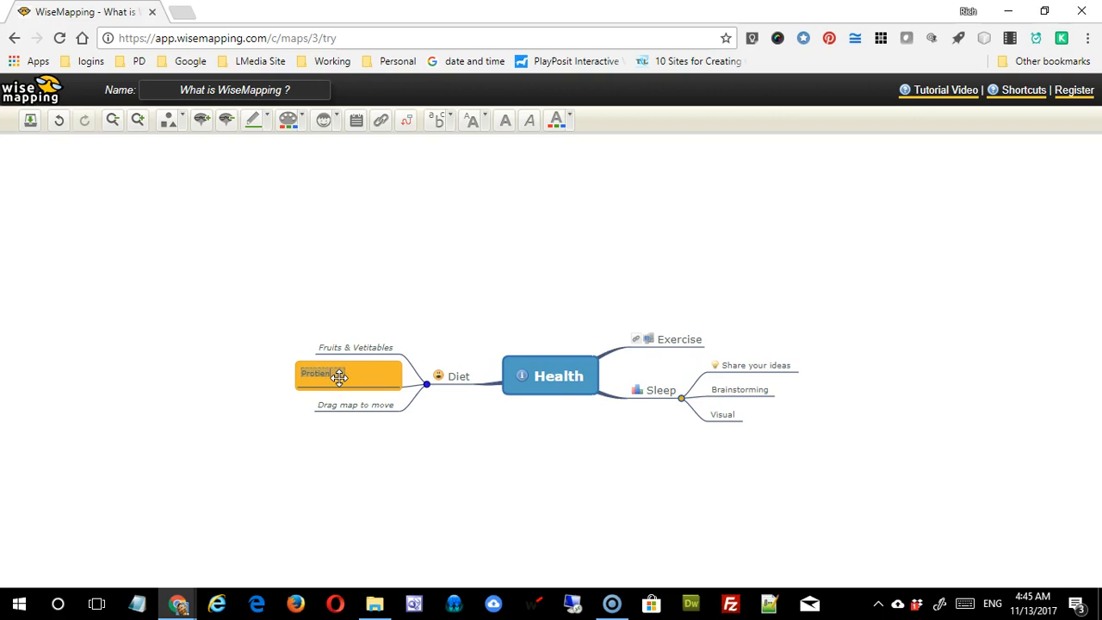
{"action": "double_click", "coordinate": [357, 403]}
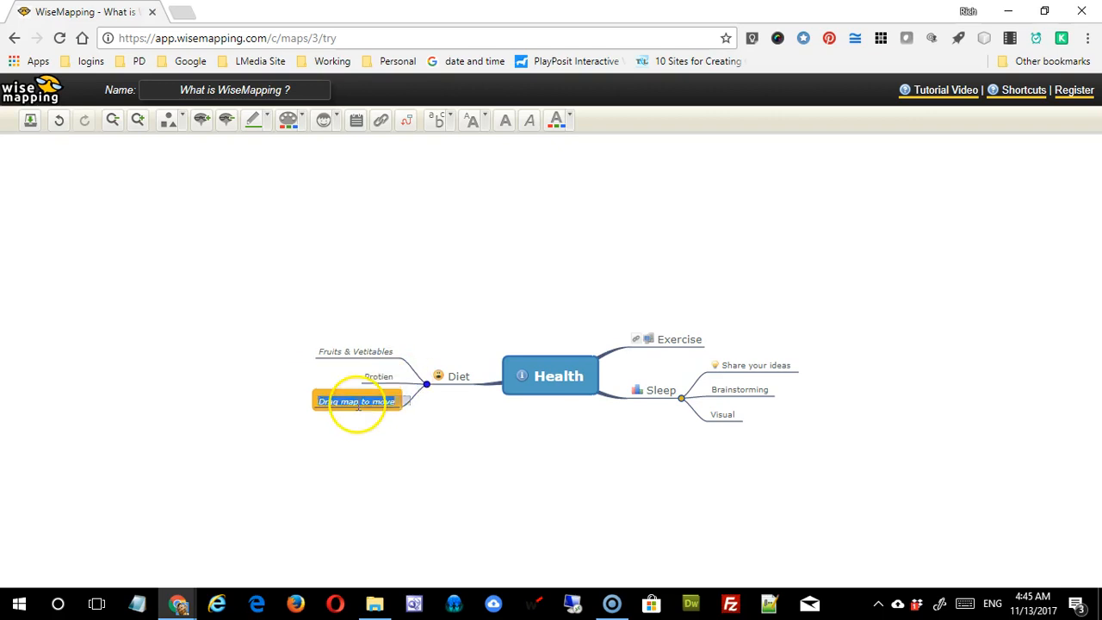
{"action": "type", "text": "Nu"}
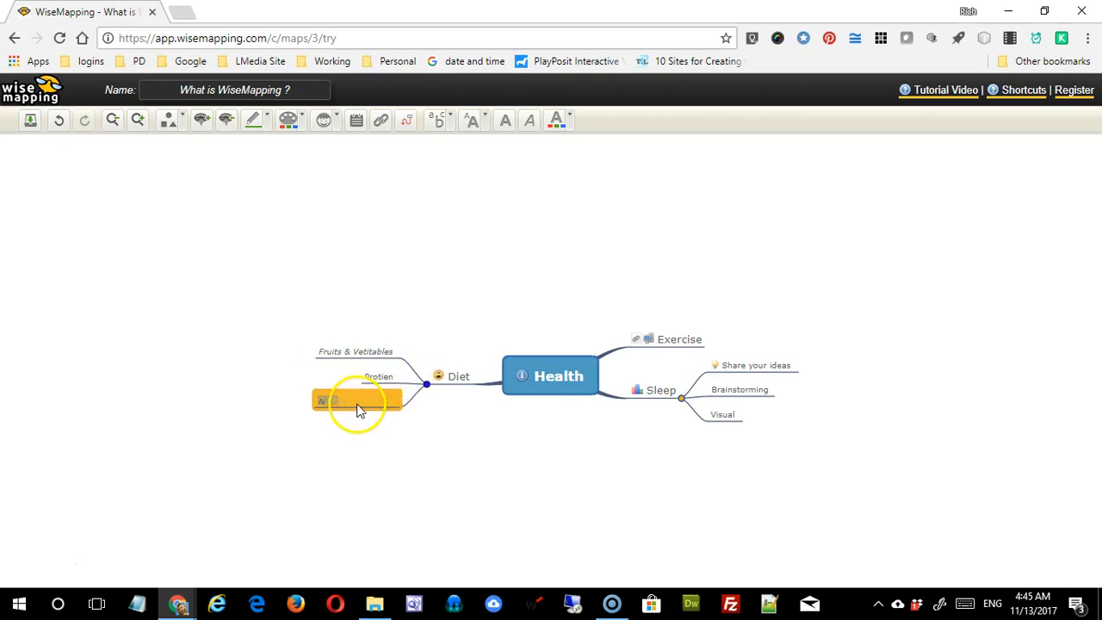
{"action": "type", "text": "trients"}
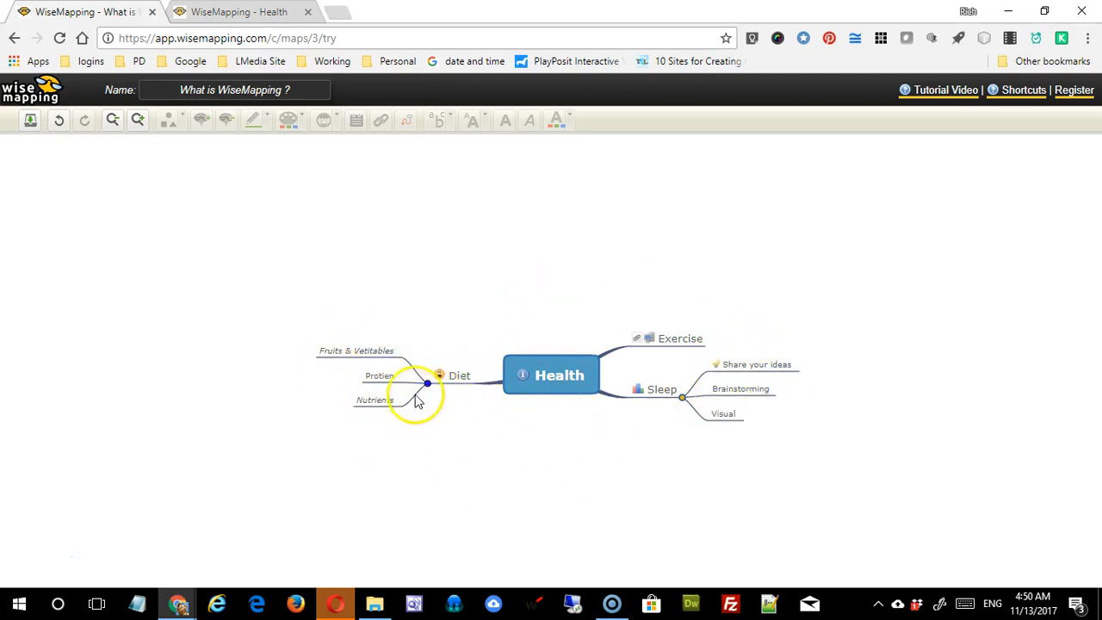
- Add a penguin icon to the Diet topic
{"action": "left_click", "coordinate": [456, 379]}
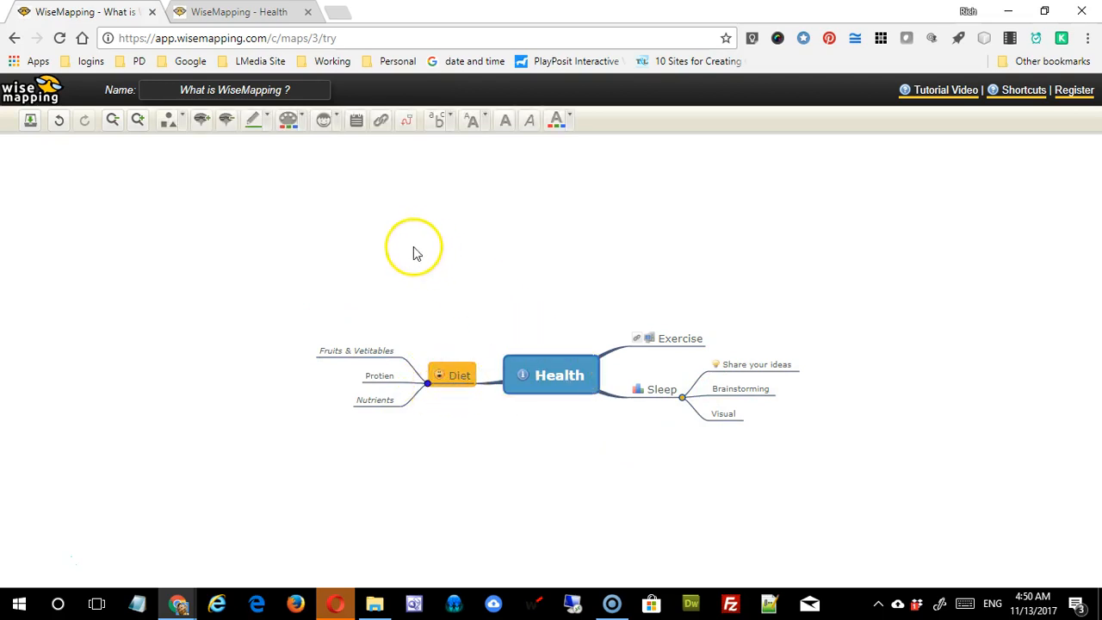
{"action": "left_click", "coordinate": [337, 126]}
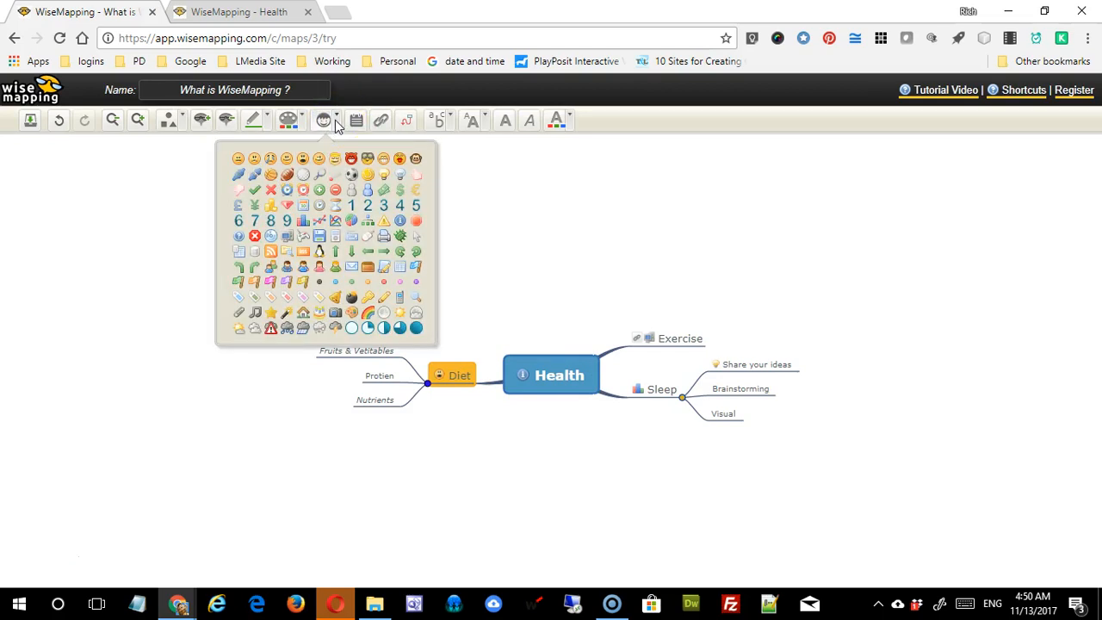
{"action": "left_click", "coordinate": [319, 251]}
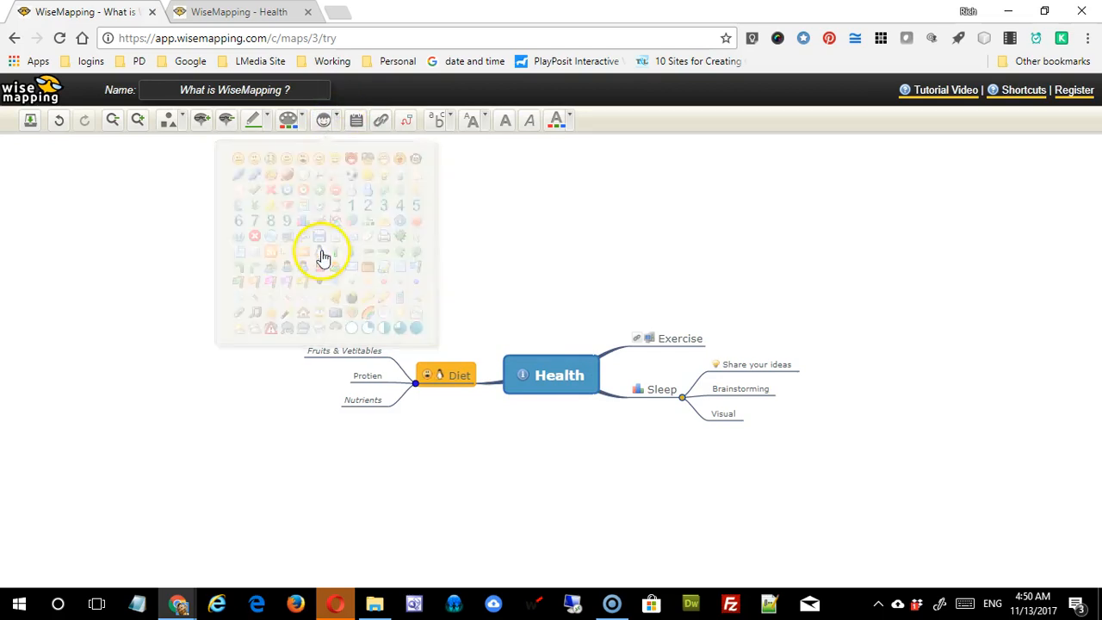
- Remove the penguin and smiley icons from the Diet topic
{"action": "mouse_move", "coordinate": [428, 379]}
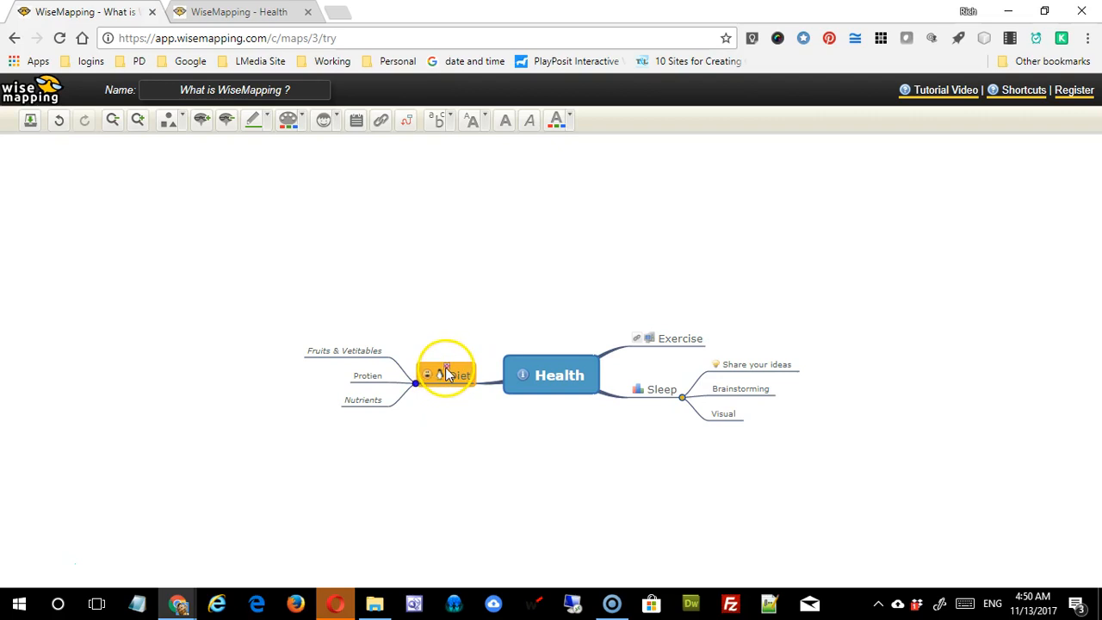
{"action": "left_click", "coordinate": [445, 367]}
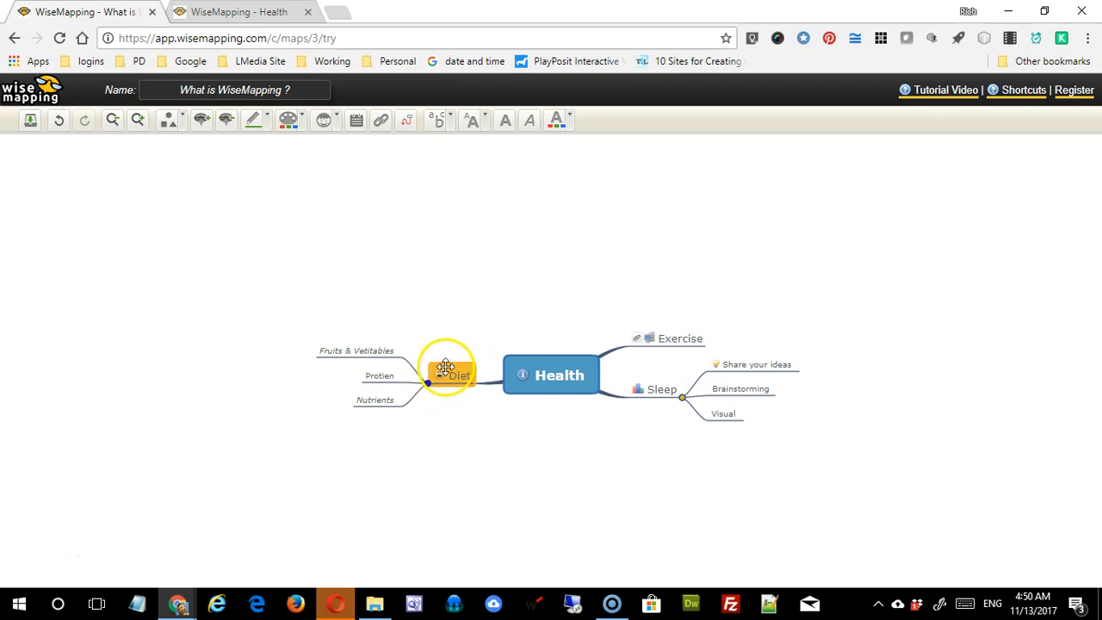
{"action": "left_click", "coordinate": [444, 367]}
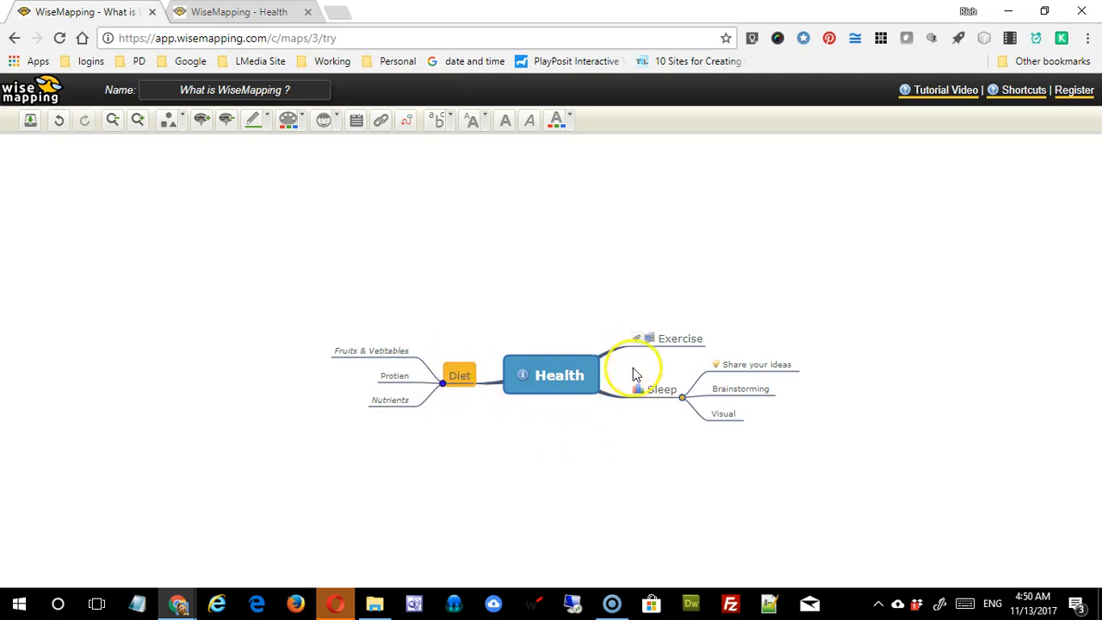
- Remove the computer icon and the YouTube link from the Exercise topic
{"action": "mouse_move", "coordinate": [638, 339]}
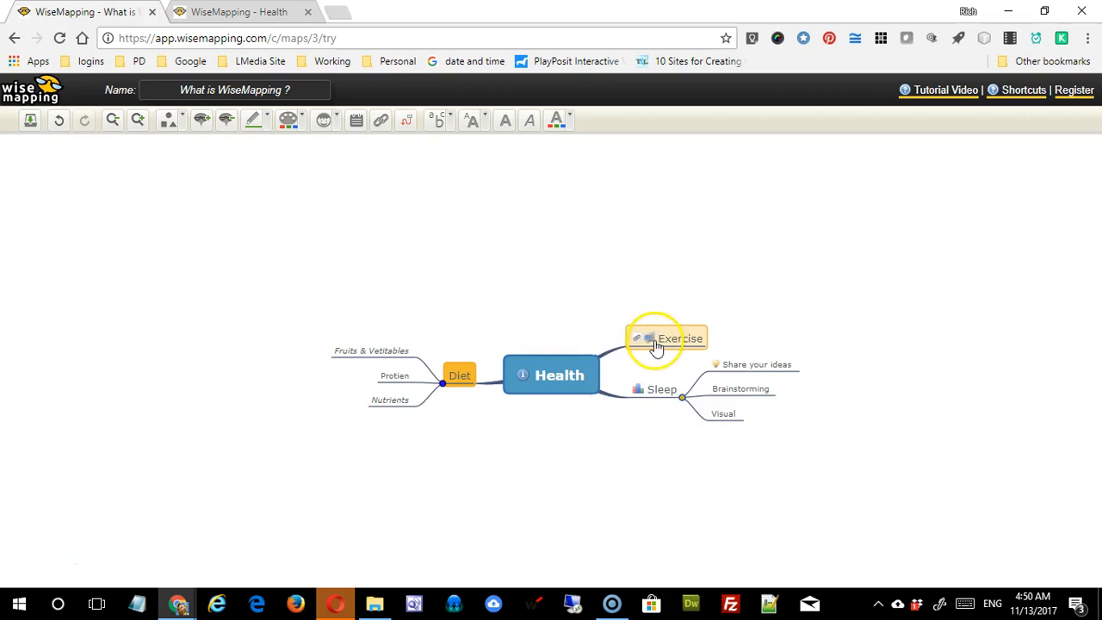
{"action": "left_click", "coordinate": [656, 337]}
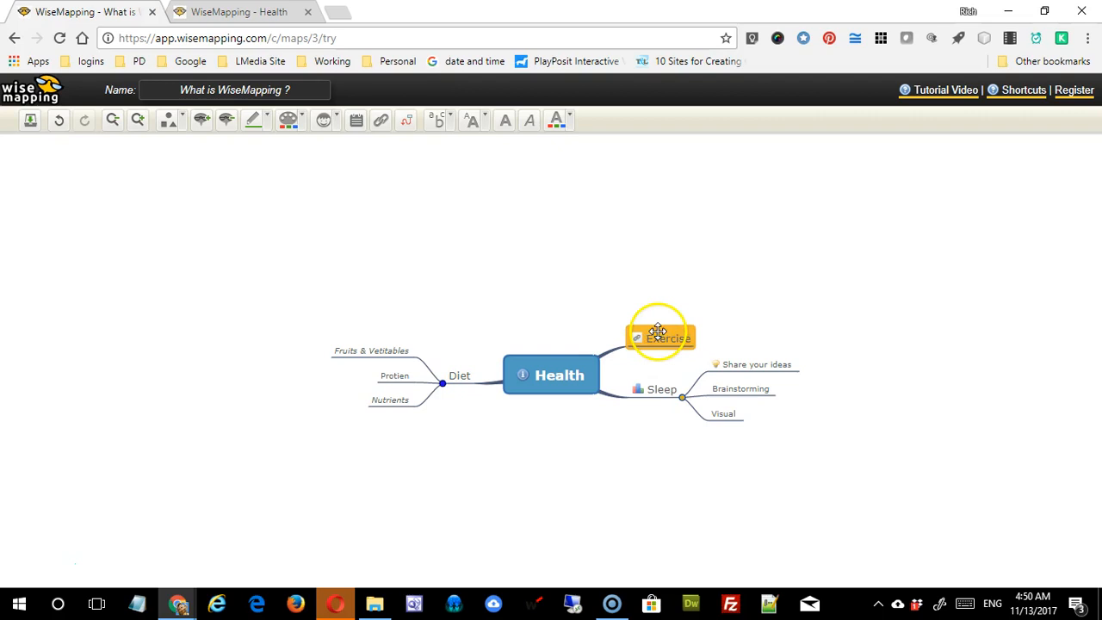
{"action": "mouse_move", "coordinate": [637, 342]}
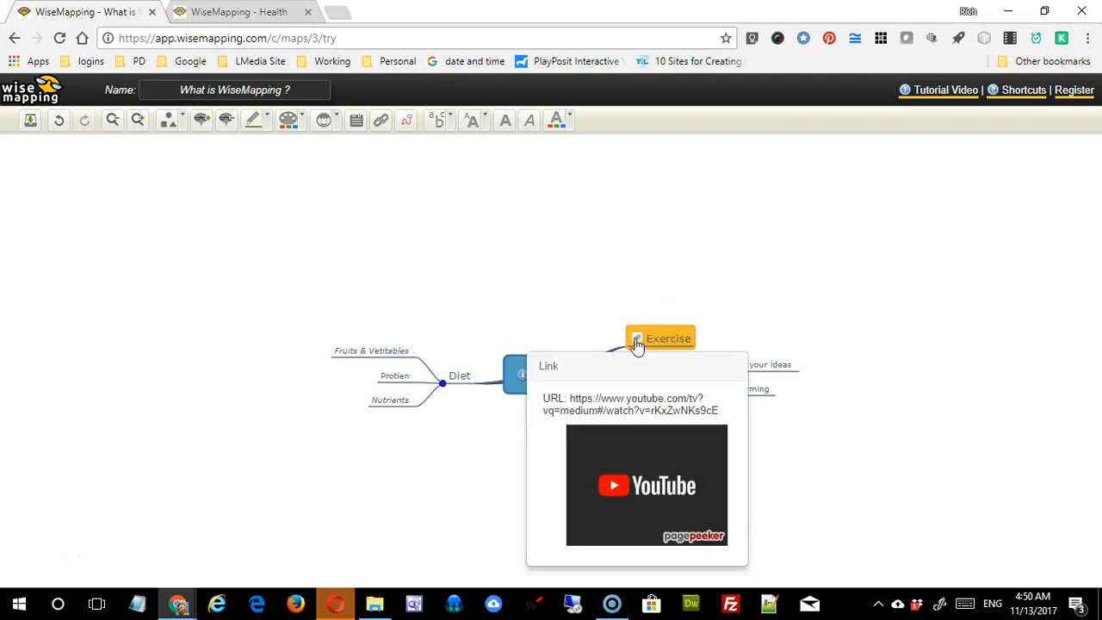
{"action": "left_click", "coordinate": [636, 342]}
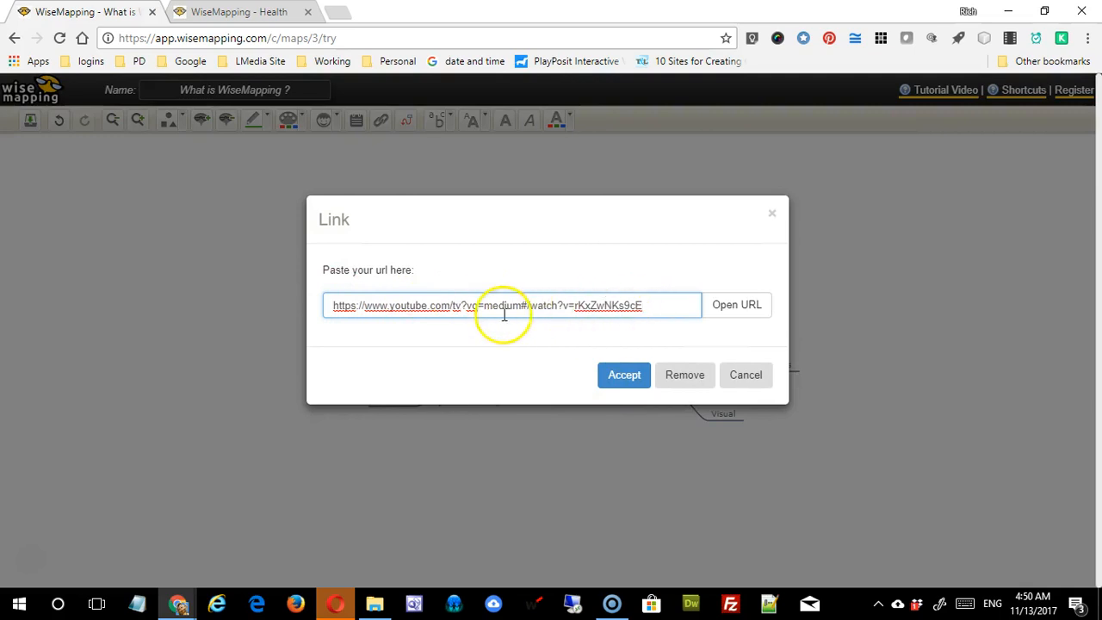
{"action": "left_click", "coordinate": [681, 380]}
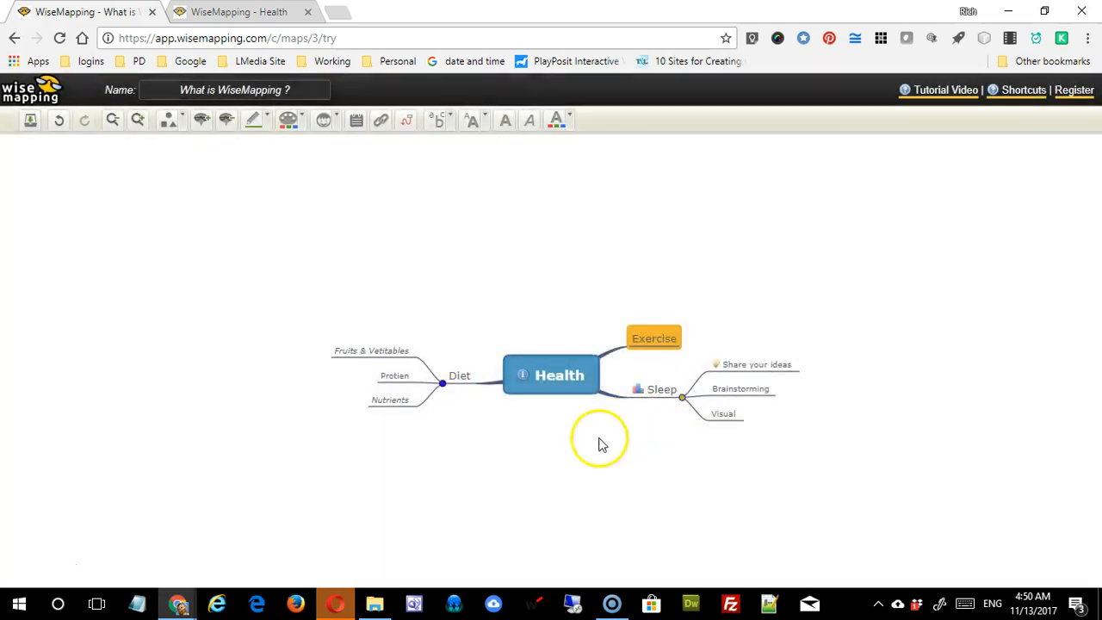
- Remove the light bulb icon from the "Share your ideas" subtopic and the chart icon from the Sleep topic
{"action": "left_click", "coordinate": [558, 465]}
{"action": "mouse_move", "coordinate": [637, 395]}
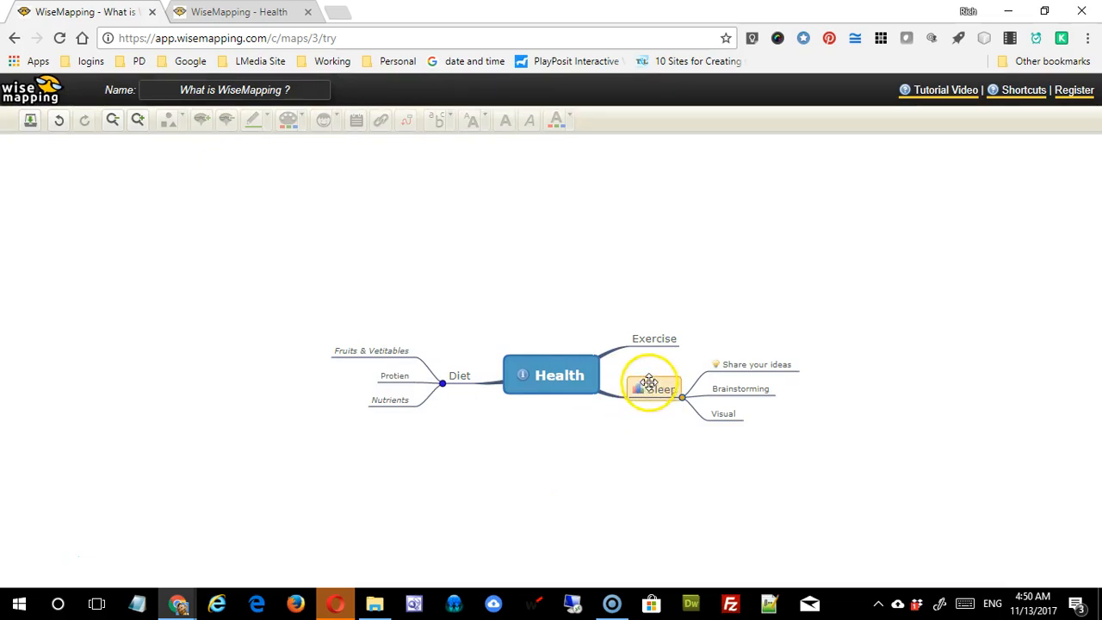
{"action": "left_click", "coordinate": [646, 380]}
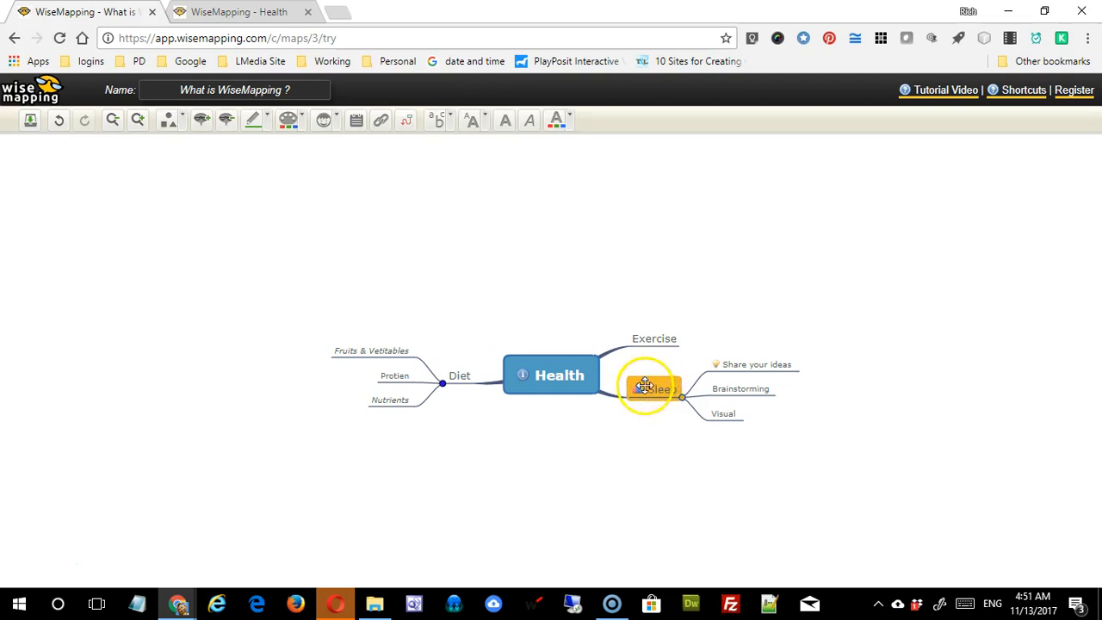
{"action": "left_click", "coordinate": [719, 360]}
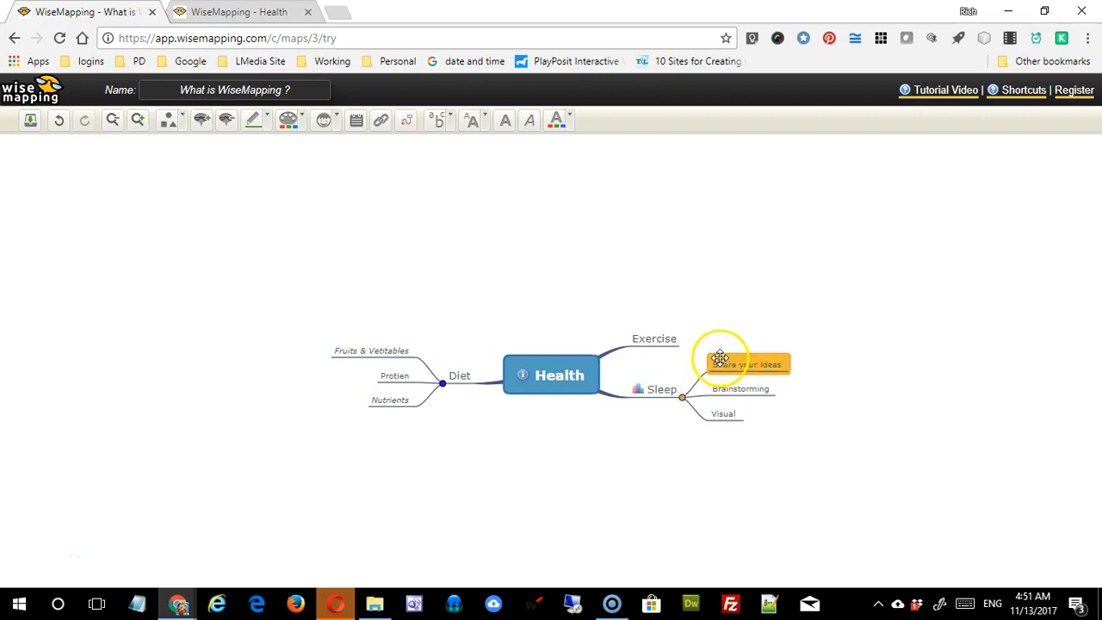
{"action": "left_click", "coordinate": [644, 382]}
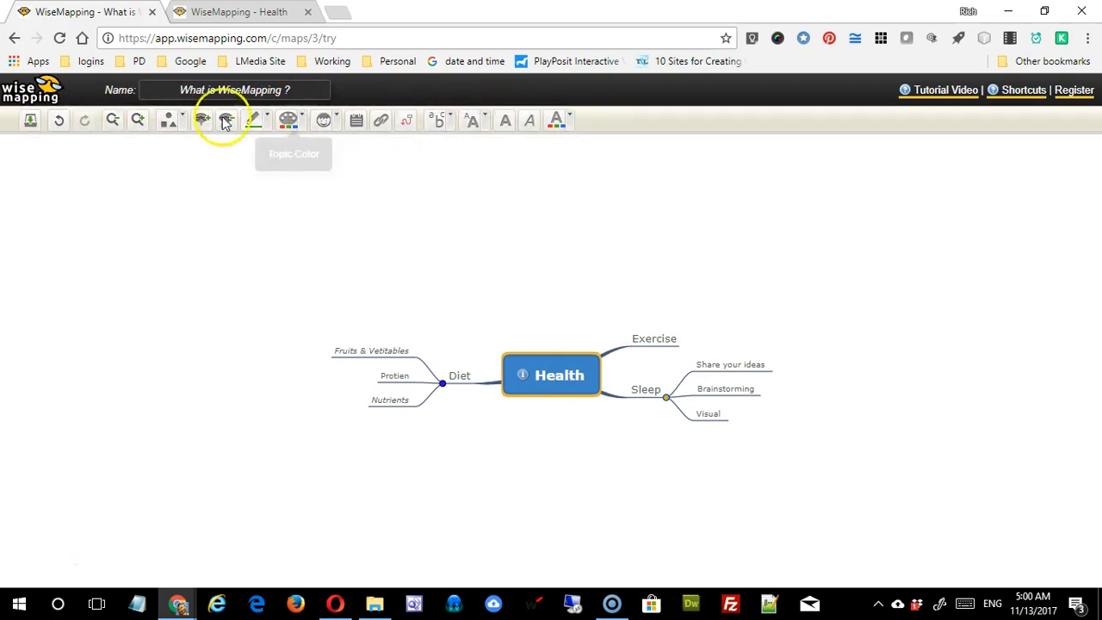
- Review the list of keyboard shortcuts and close it
{"action": "left_click", "coordinate": [1017, 90]}
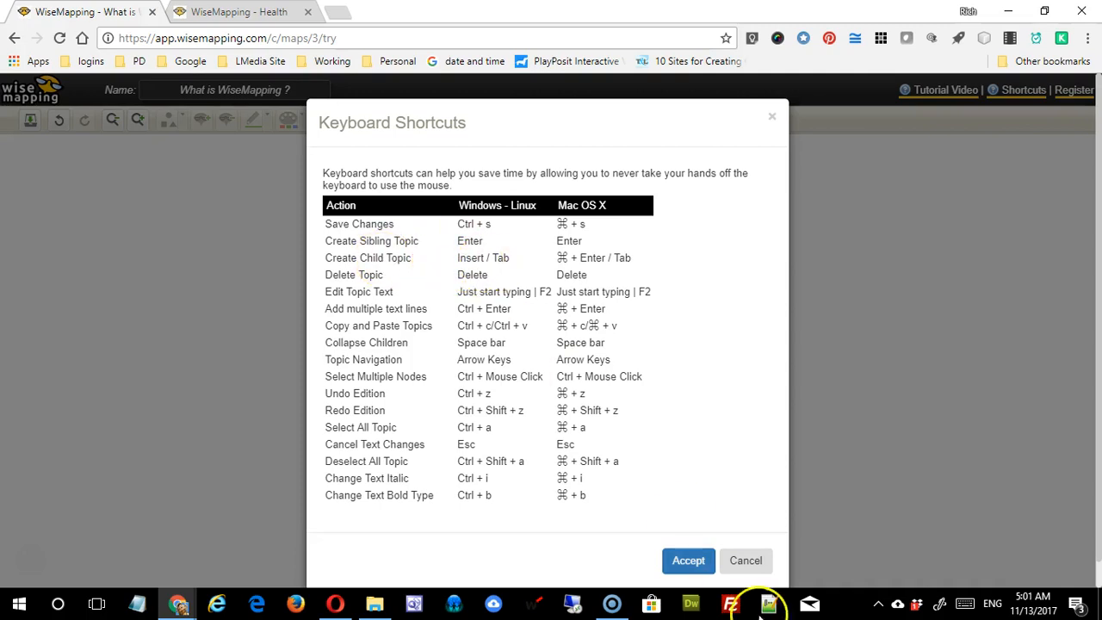
{"action": "left_click", "coordinate": [745, 560]}
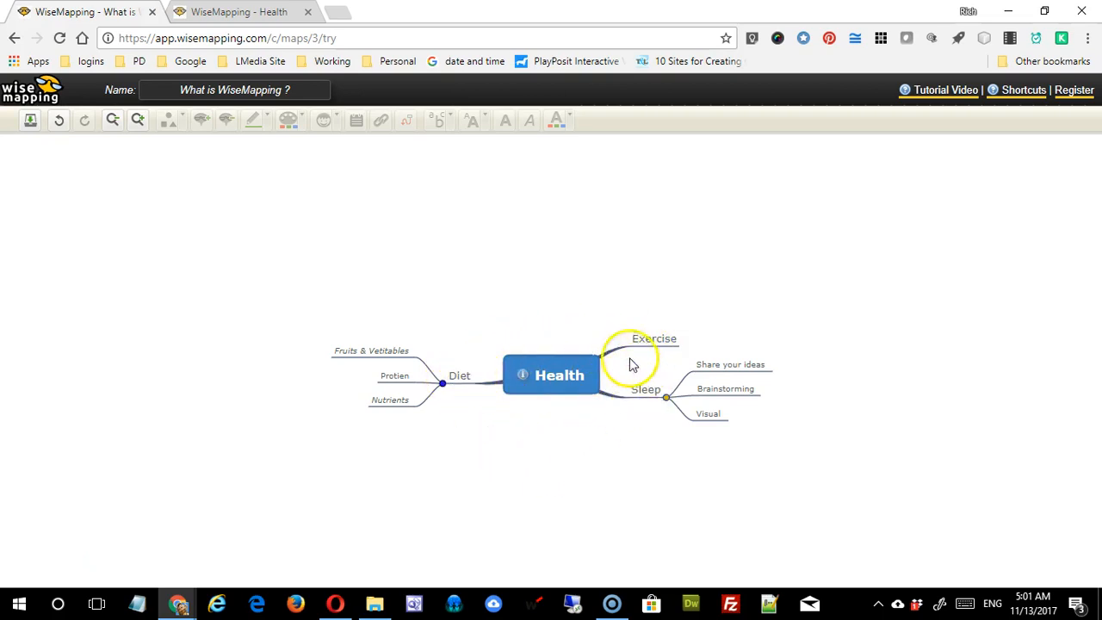
- Add a new topic named "Rest" to the central Health topic
{"action": "left_click", "coordinate": [560, 381]}
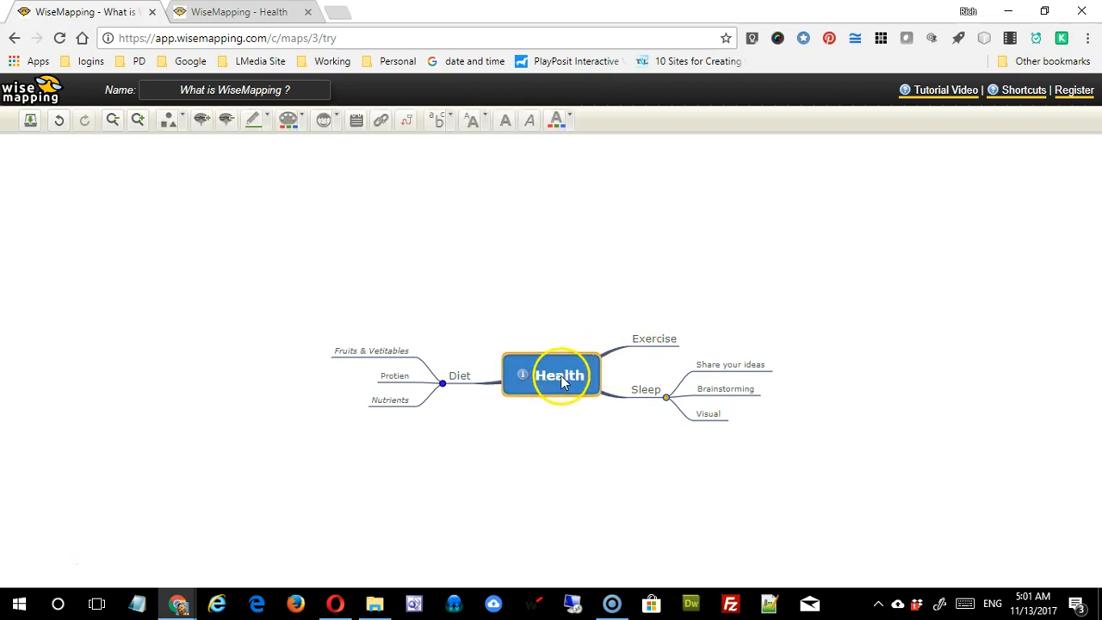
{"action": "key", "text": "Tab"}
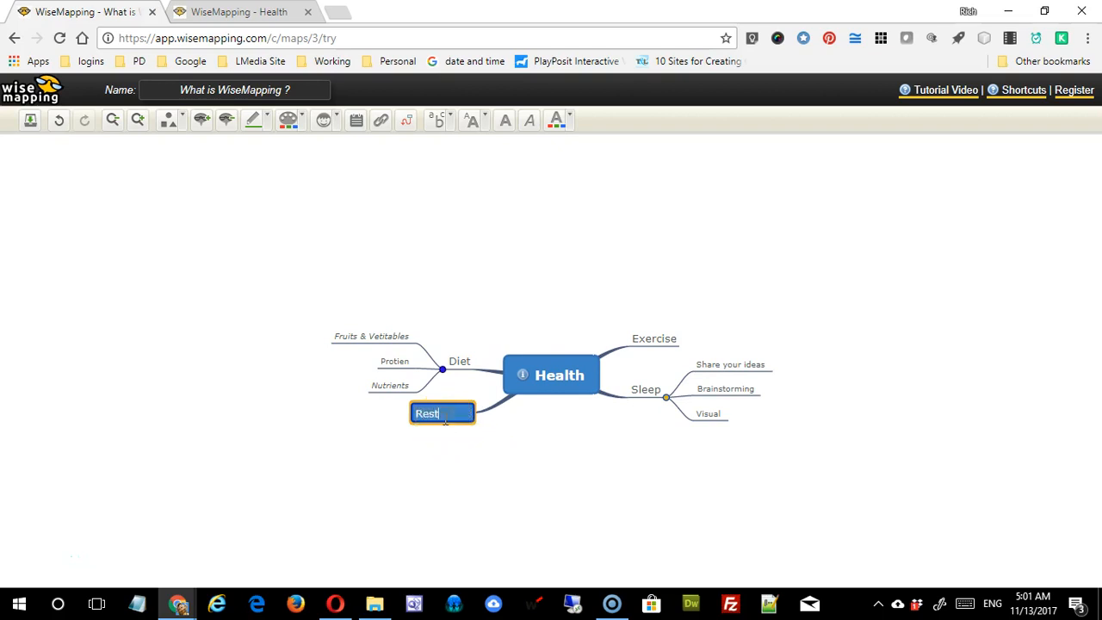
{"action": "left_click", "coordinate": [541, 504]}
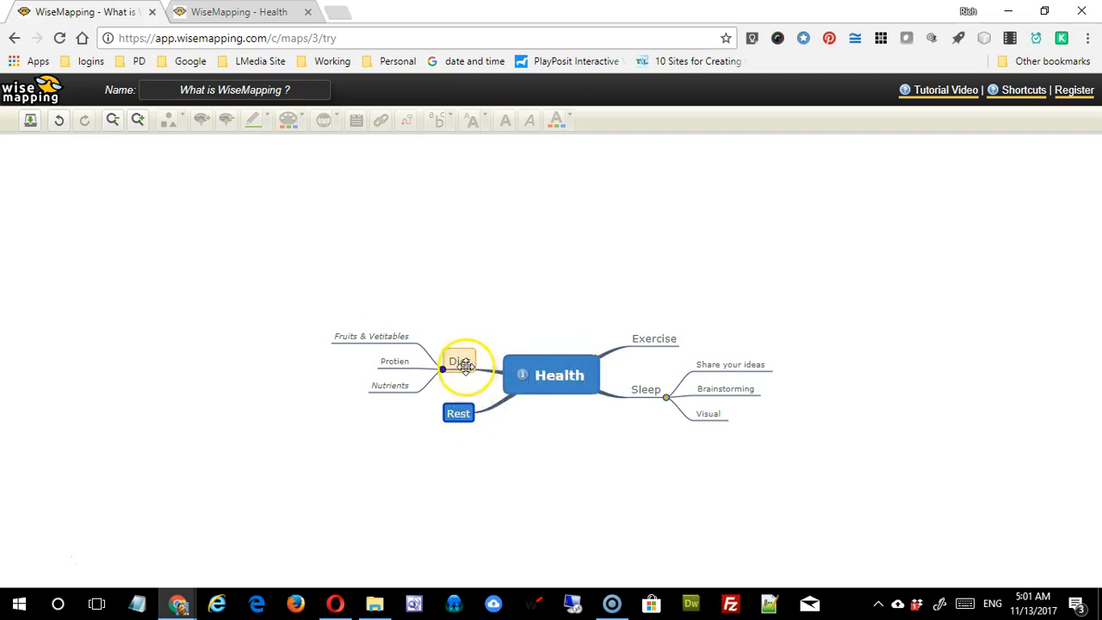
- Add two subtopics with their default text to the Rest topic and select both
{"action": "left_click", "coordinate": [460, 413]}
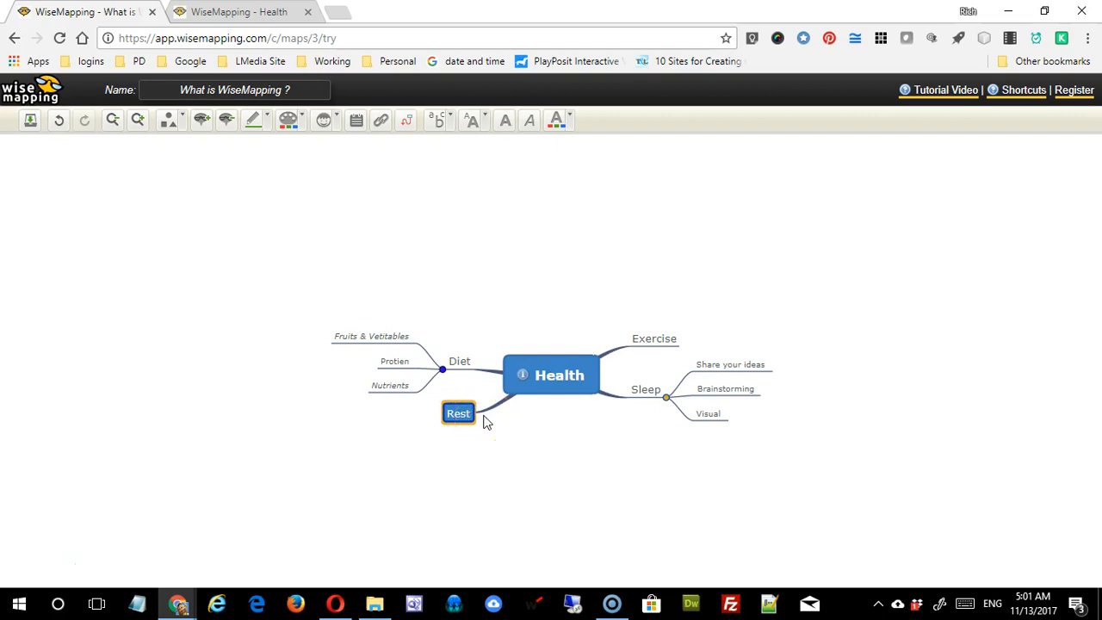
{"action": "key", "text": "Insert"}
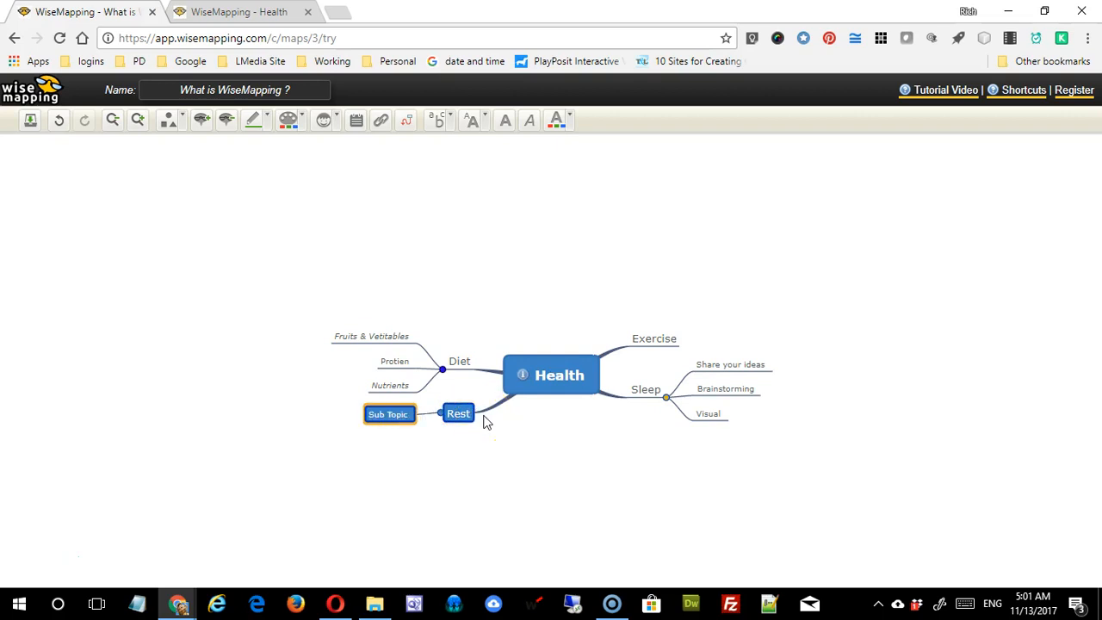
{"action": "left_click", "coordinate": [457, 413]}
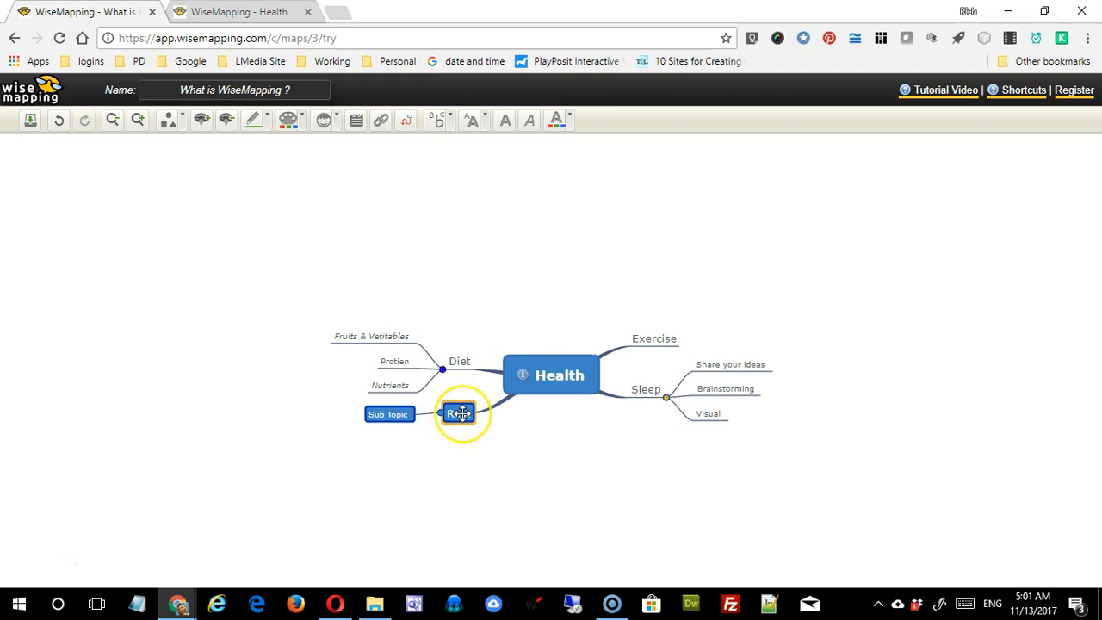
{"action": "key", "text": "Insert"}
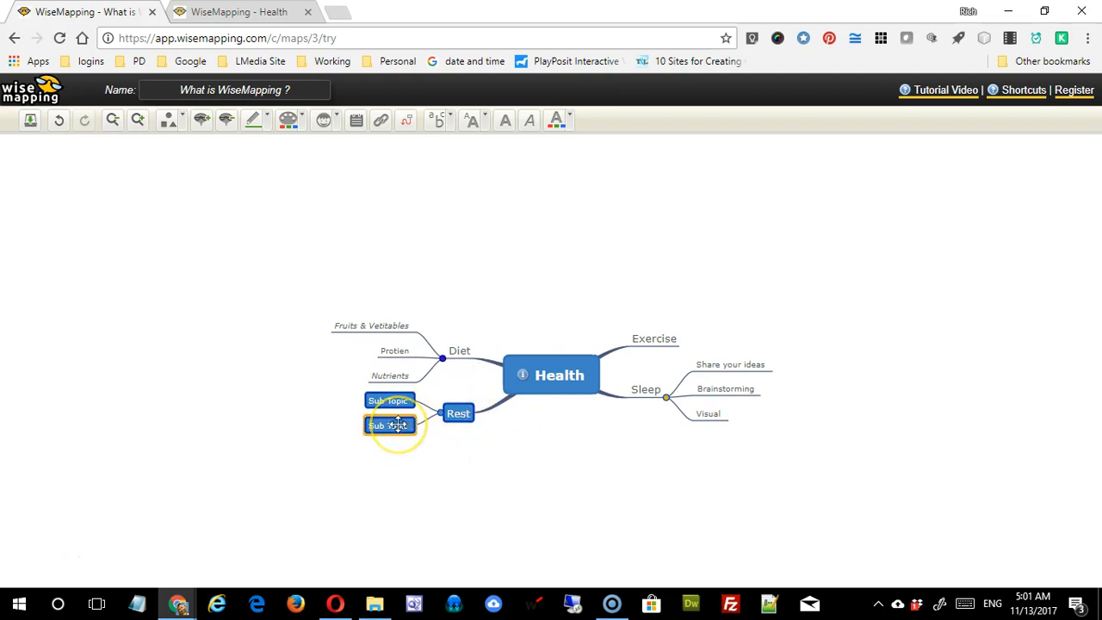
{"action": "key", "text": "Insert"}
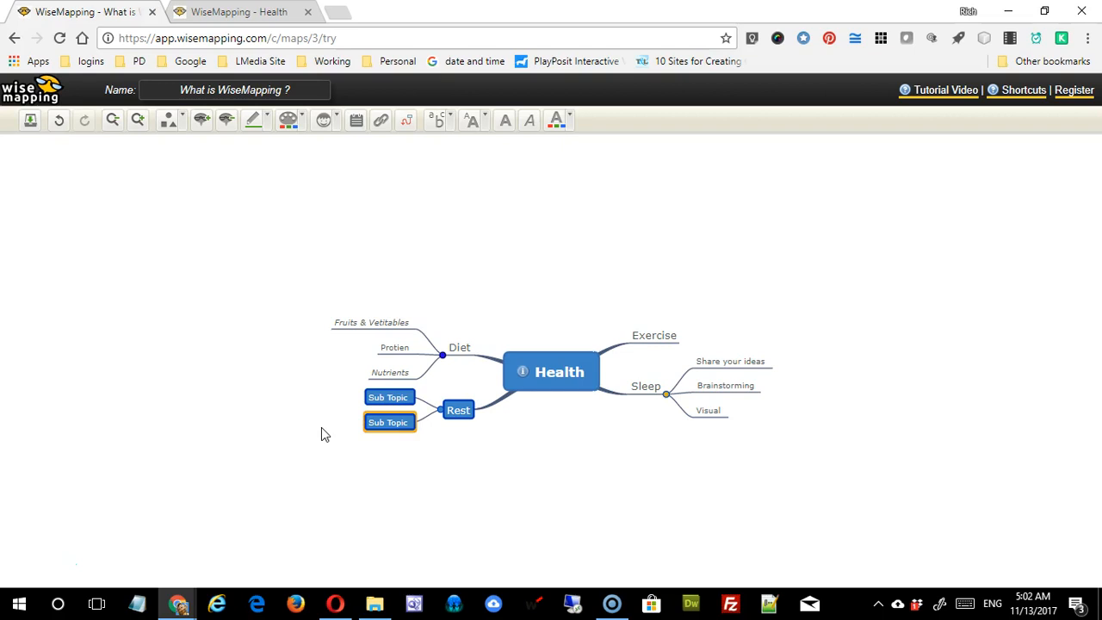
{"action": "left_click", "coordinate": [386, 395], "text": "ctrl"}
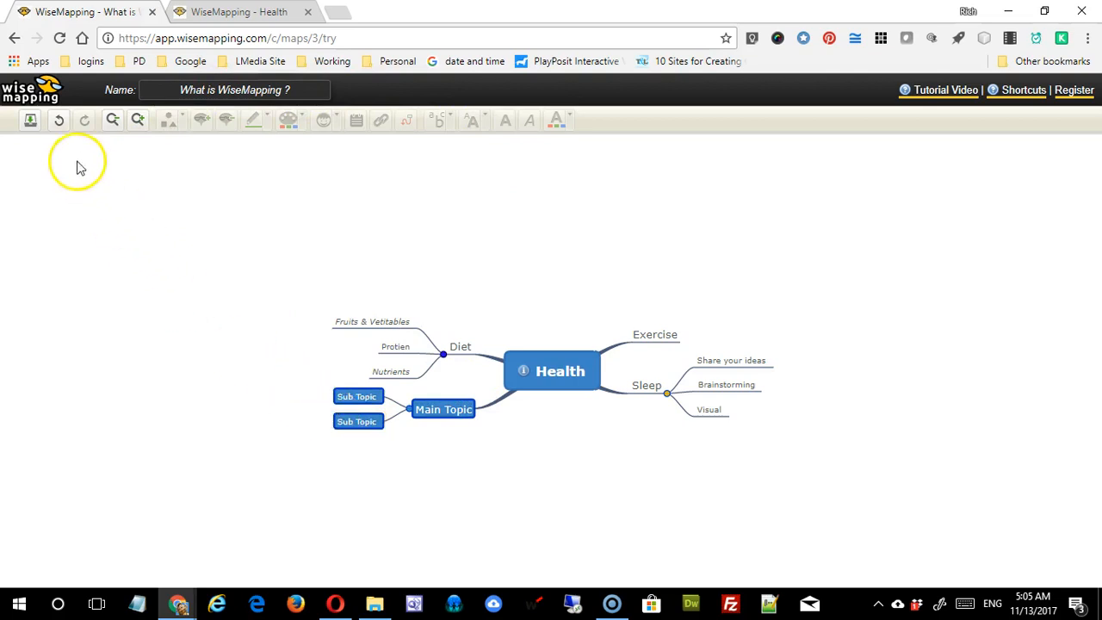
- Add a child to the second subtopic of Main Topic and undo the addition
{"action": "left_click", "coordinate": [29, 121]}
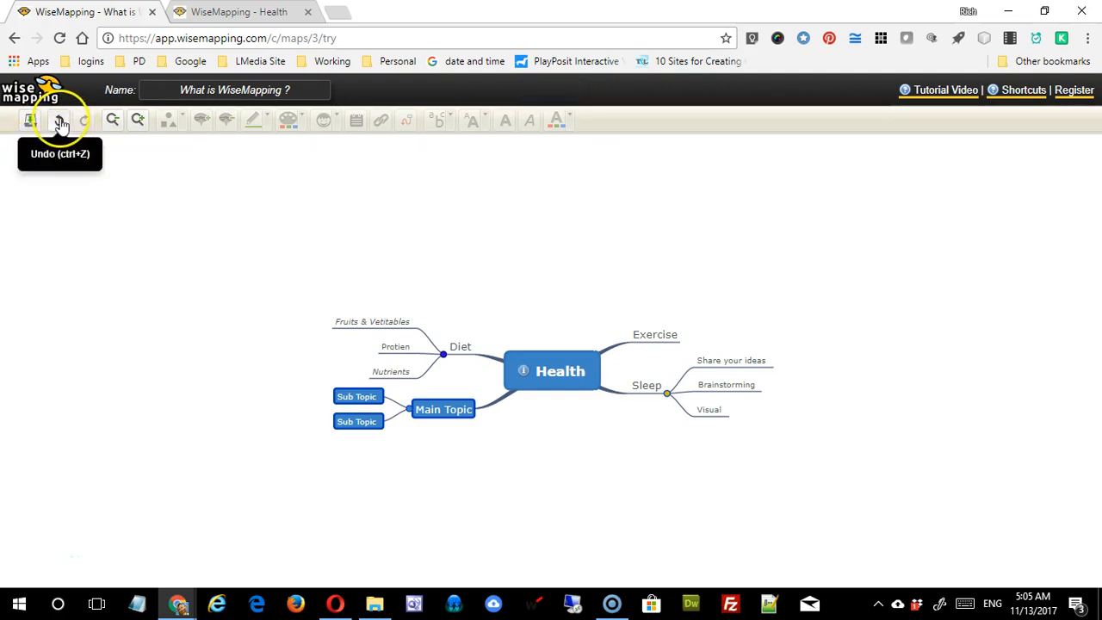
{"action": "left_click", "coordinate": [358, 420]}
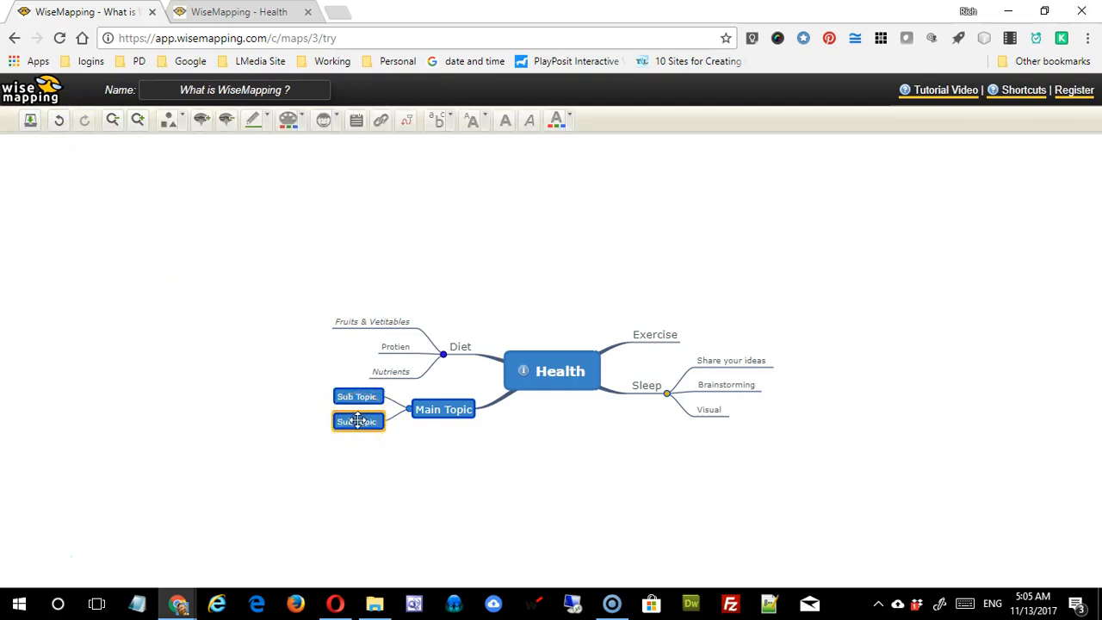
{"action": "key", "text": "Insert"}
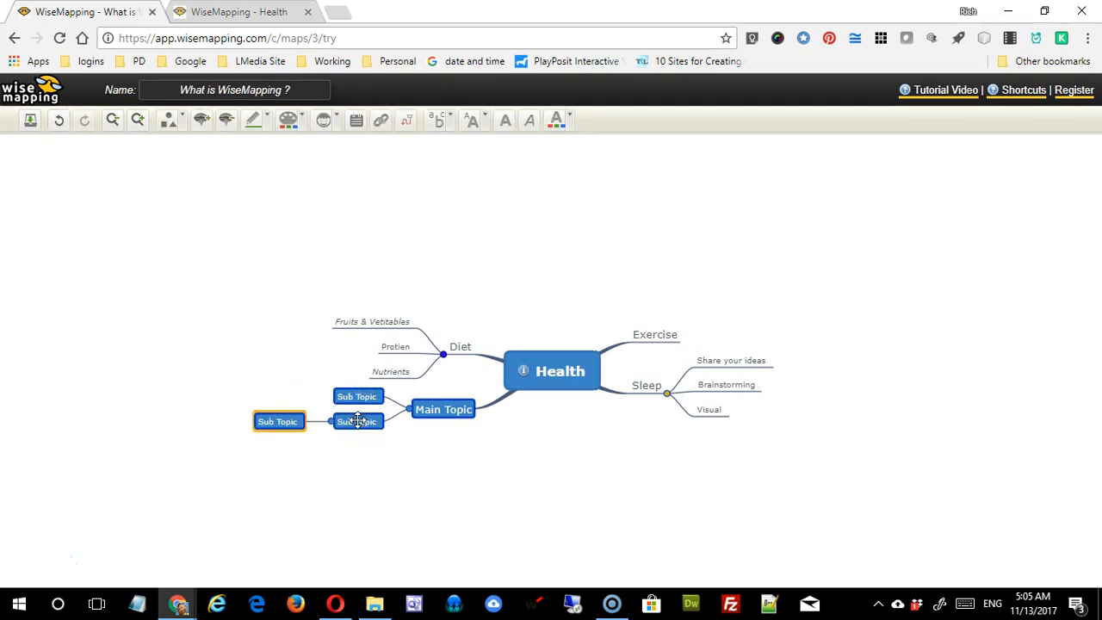
{"action": "left_click", "coordinate": [58, 120]}
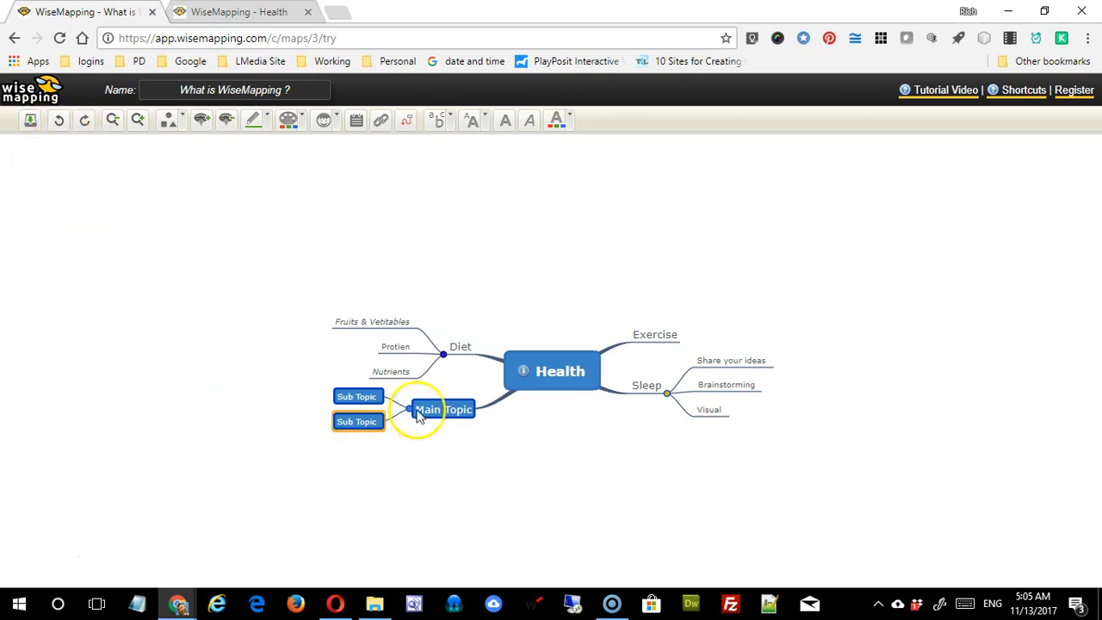
- Zoom the map out, zoom back in to a larger view, and recentre the map on the canvas
{"action": "left_click", "coordinate": [113, 121]}
{"action": "left_click", "coordinate": [113, 120]}
{"action": "left_click", "coordinate": [113, 120]}
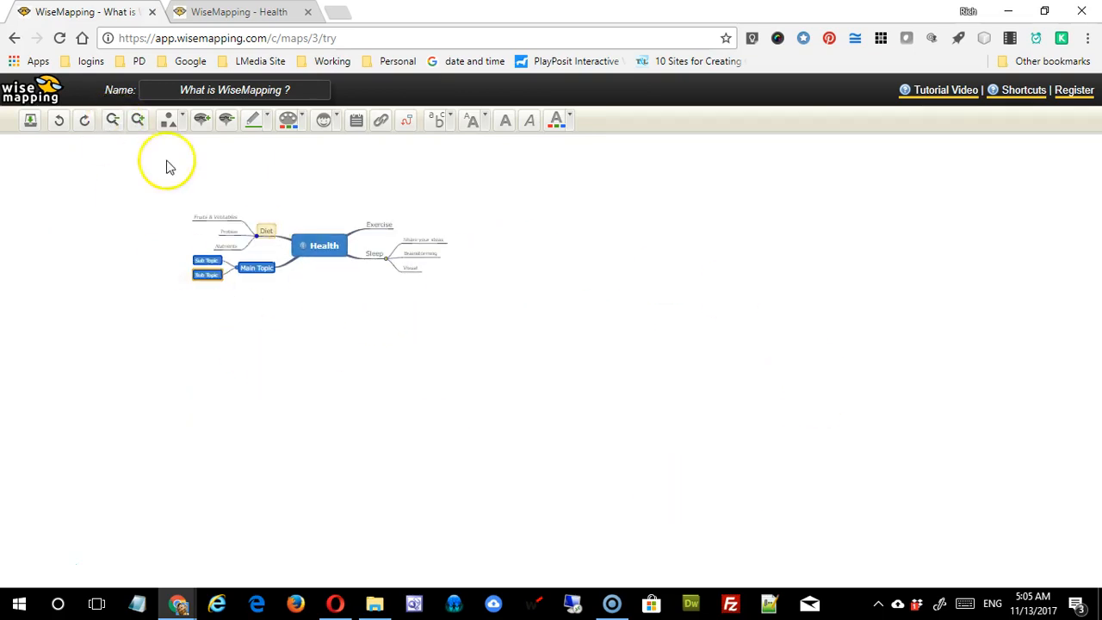
{"action": "left_click", "coordinate": [138, 120]}
{"action": "left_click", "coordinate": [139, 121]}
{"action": "left_click", "coordinate": [139, 120]}
{"action": "left_click", "coordinate": [138, 121]}
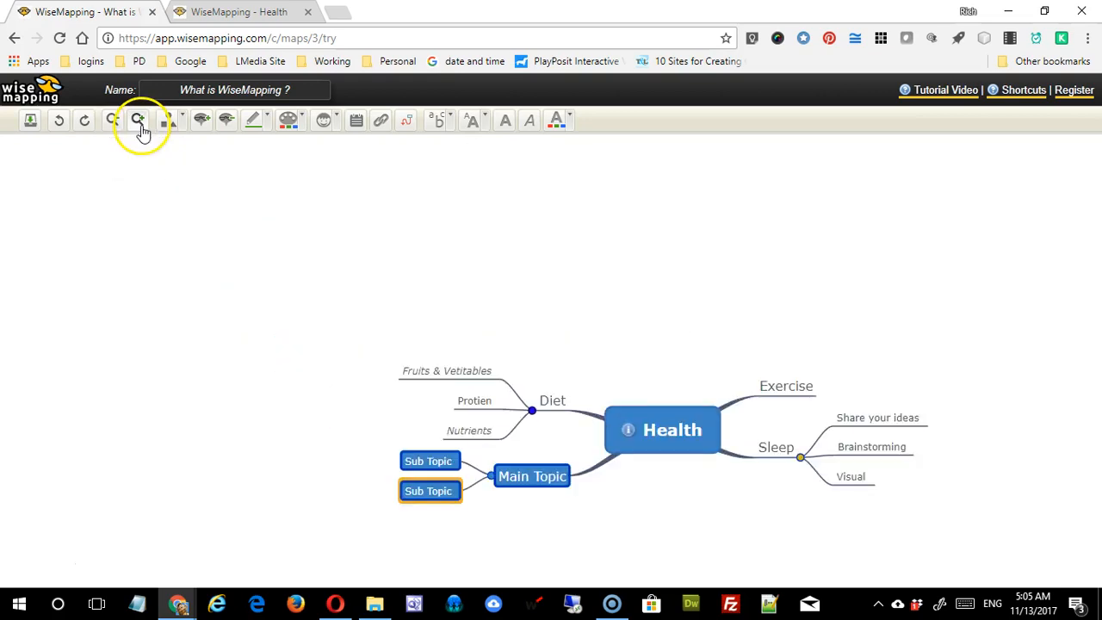
{"action": "left_click_drag", "start_coordinate": [566, 344], "coordinate": [452, 261]}
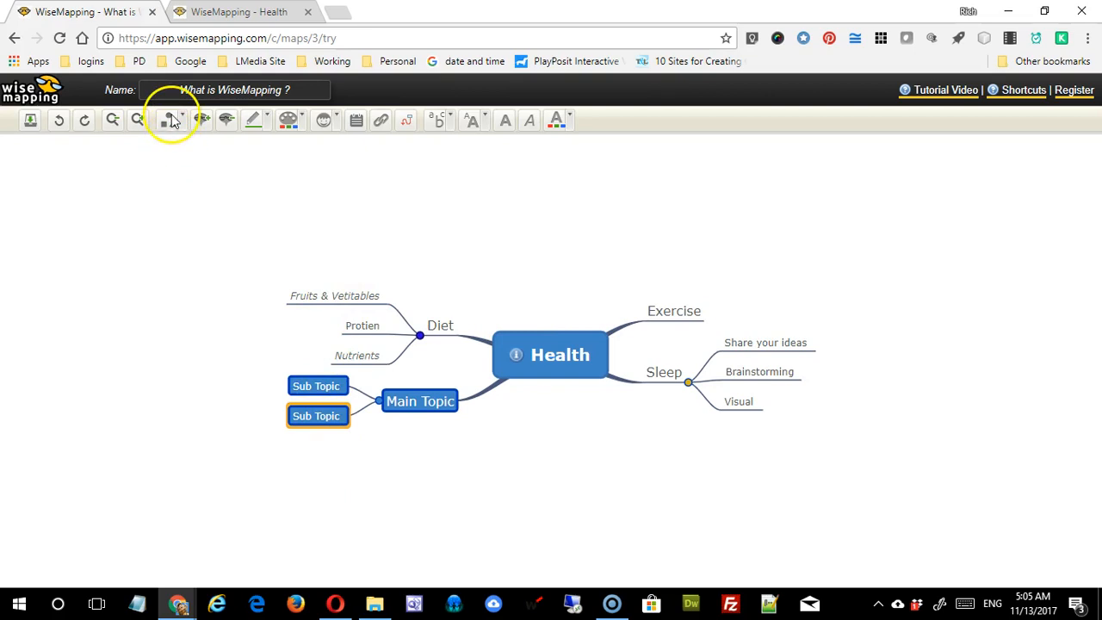
{"action": "left_click_drag", "start_coordinate": [568, 516], "coordinate": [566, 514]}
- Change the Diet topic's shape to a rectangle
{"action": "left_click", "coordinate": [443, 330]}
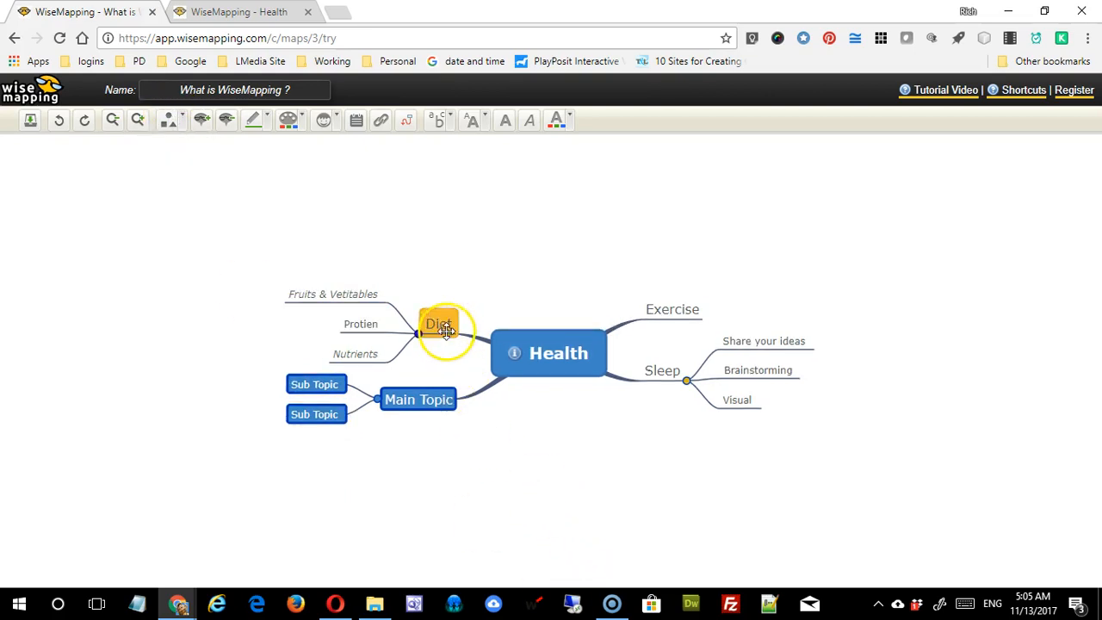
{"action": "left_click", "coordinate": [184, 130]}
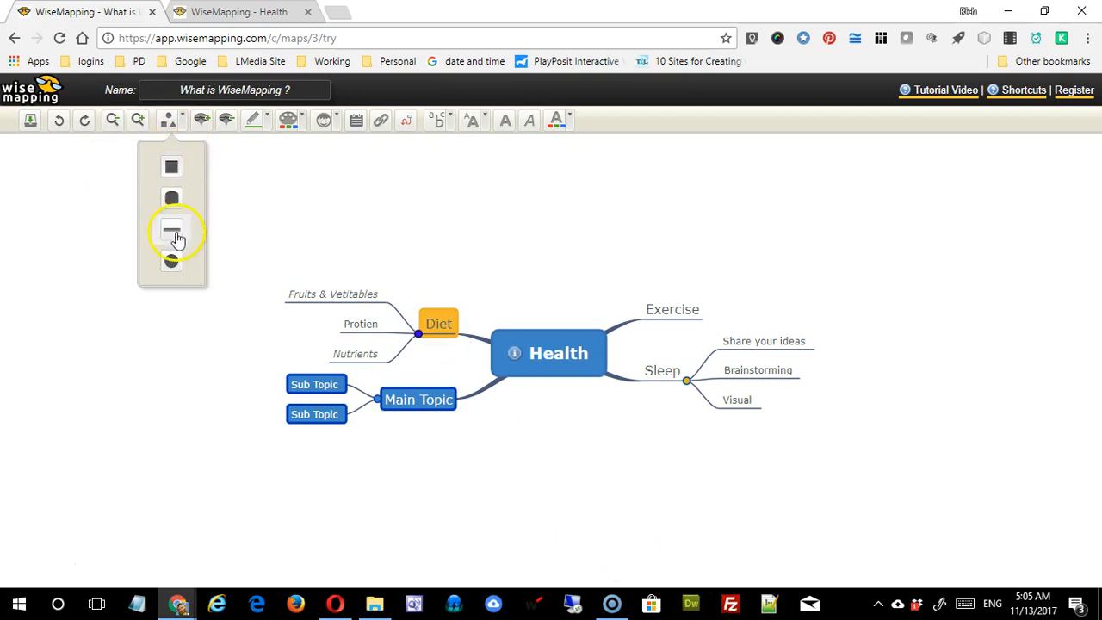
{"action": "left_click", "coordinate": [172, 169]}
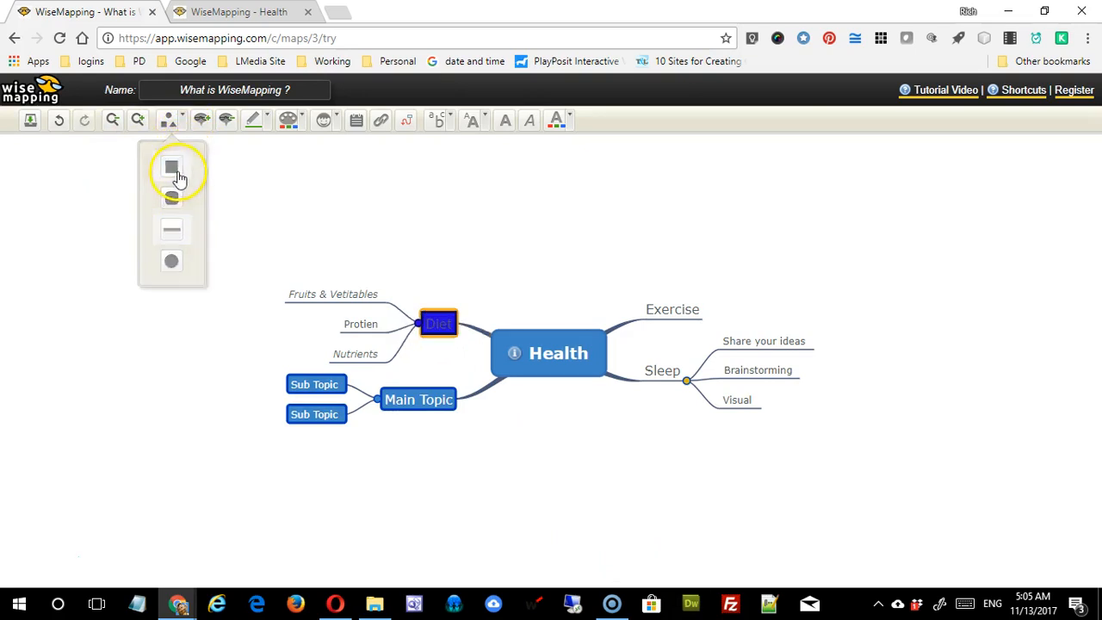
- Try an ellipse shape on Main Topic, and undo the shape changes on Main Topic and Diet
{"action": "left_click", "coordinate": [426, 399]}
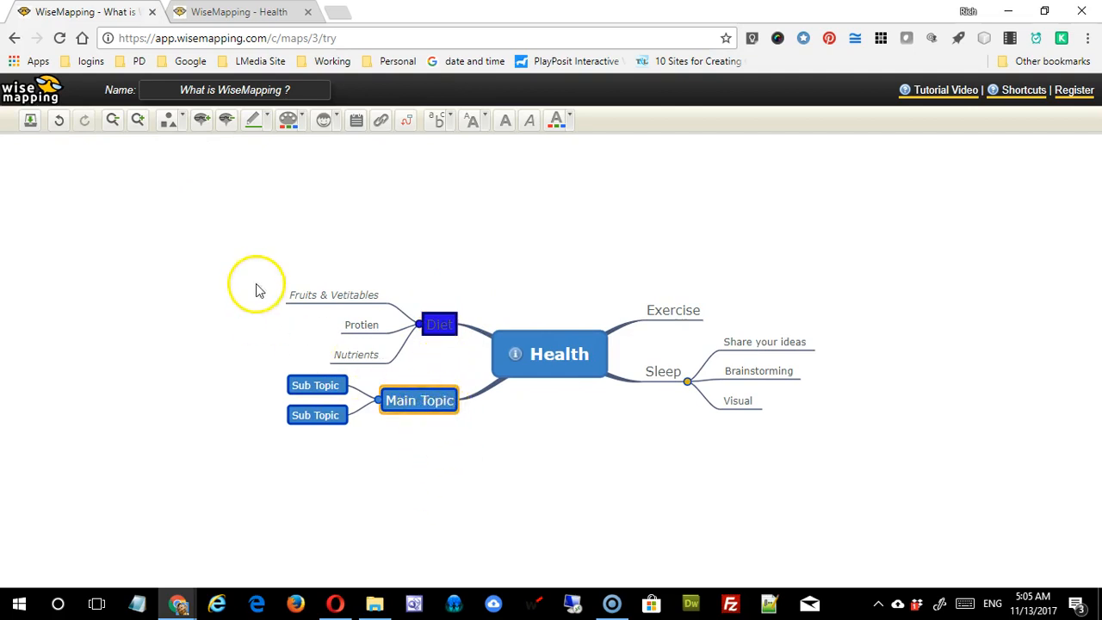
{"action": "left_click", "coordinate": [174, 121]}
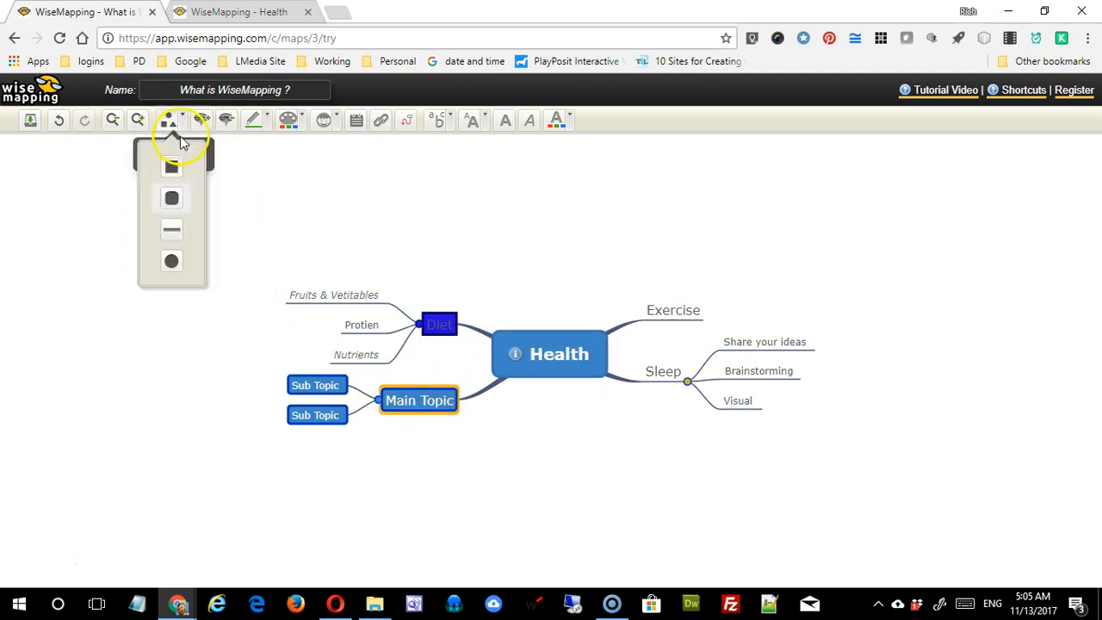
{"action": "left_click", "coordinate": [171, 261]}
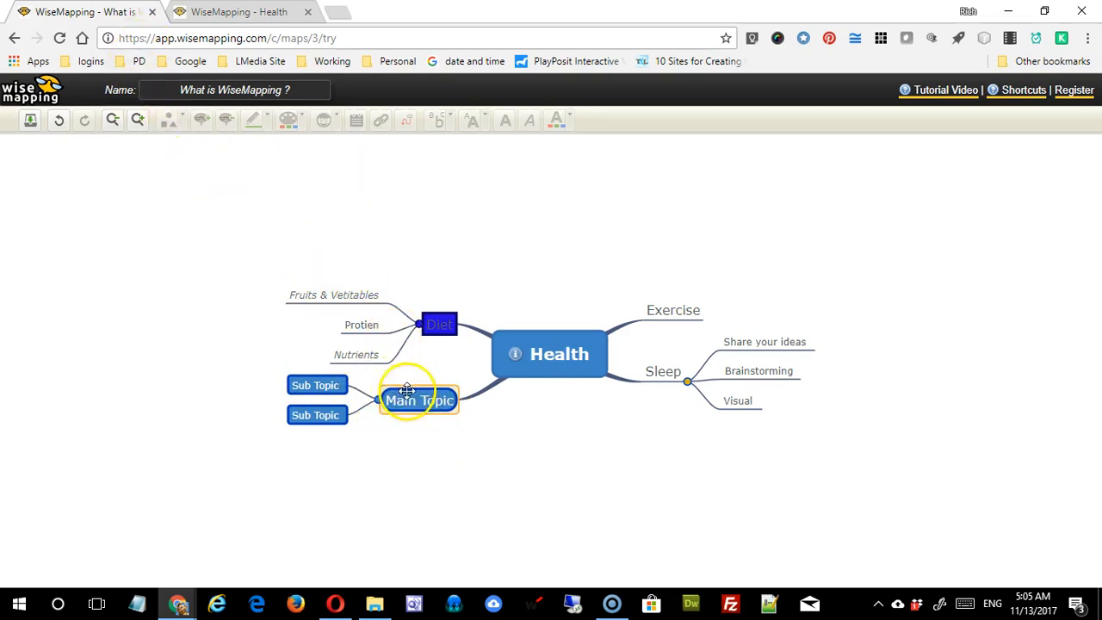
{"action": "left_click", "coordinate": [58, 121]}
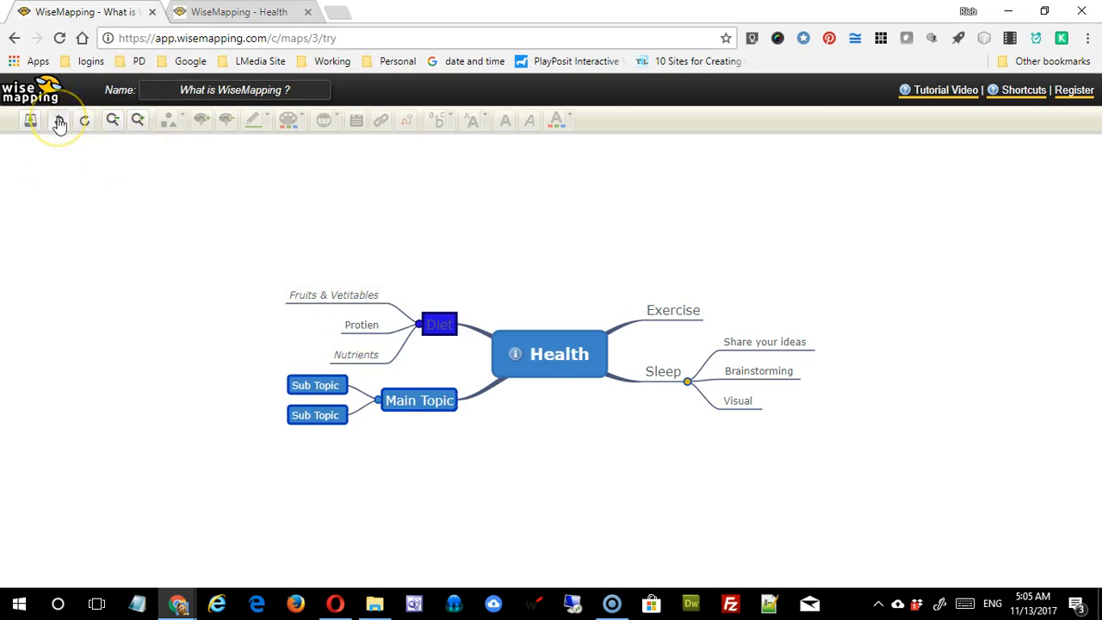
- Change Main Topic's shape to a line
{"action": "left_click", "coordinate": [419, 420]}
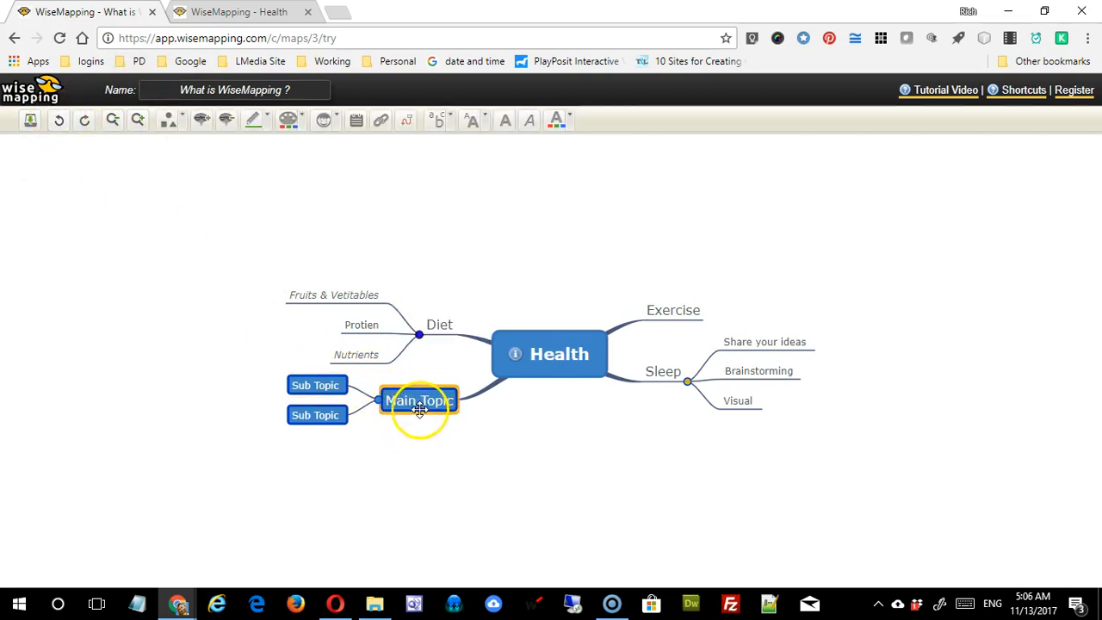
{"action": "left_click", "coordinate": [169, 127]}
{"action": "left_click", "coordinate": [177, 228]}
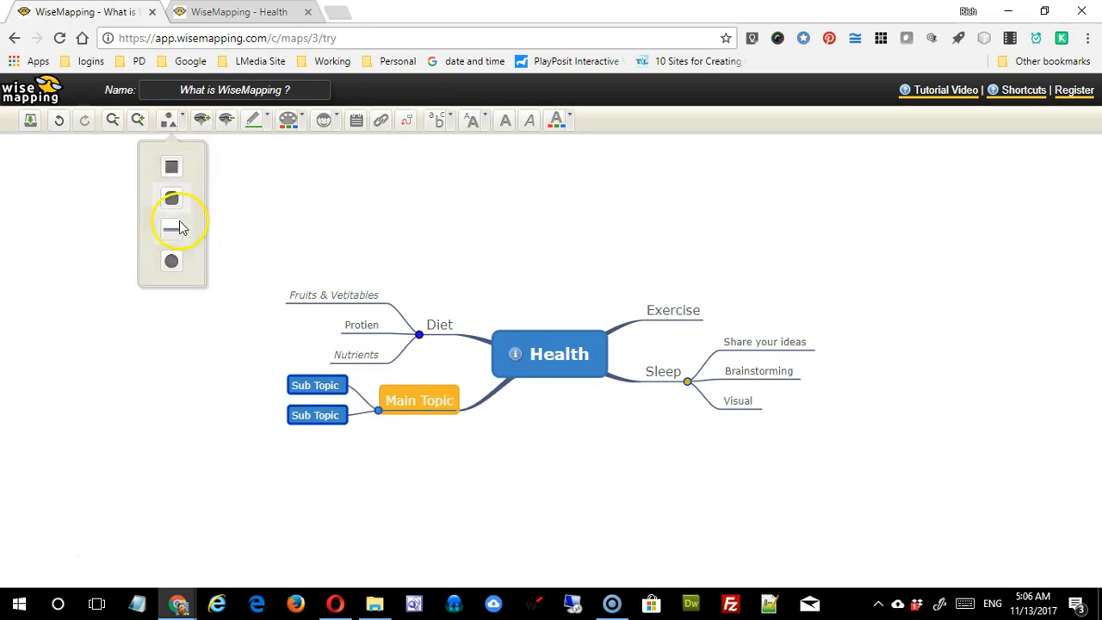
- Change the shape of both subtopics under Main Topic to a line
{"action": "left_click", "coordinate": [323, 383]}
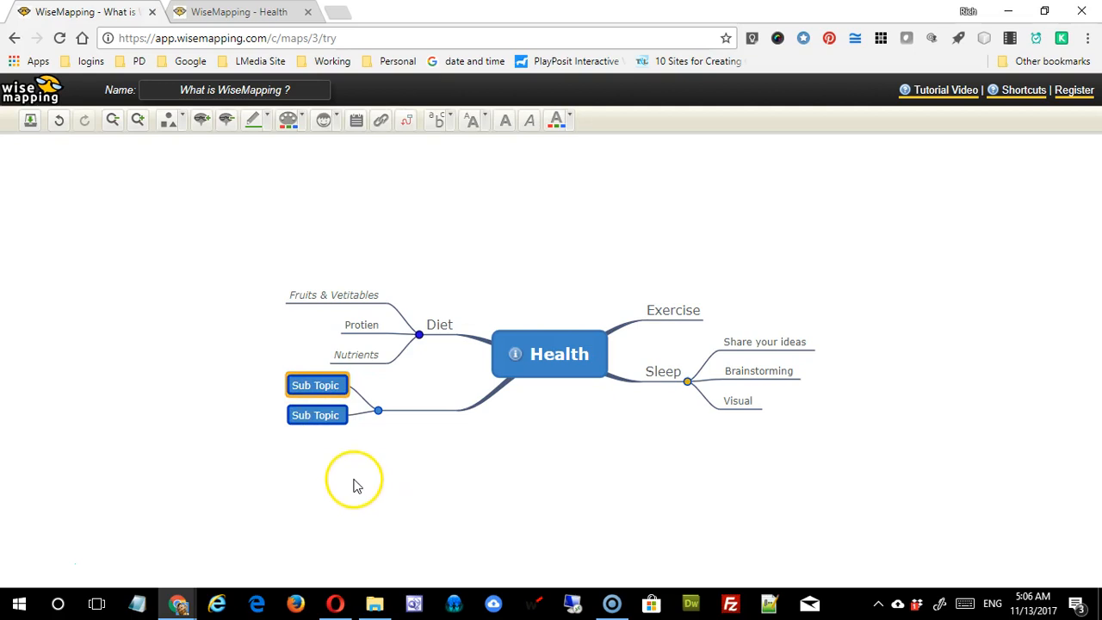
{"action": "left_click", "coordinate": [312, 414], "text": "ctrl"}
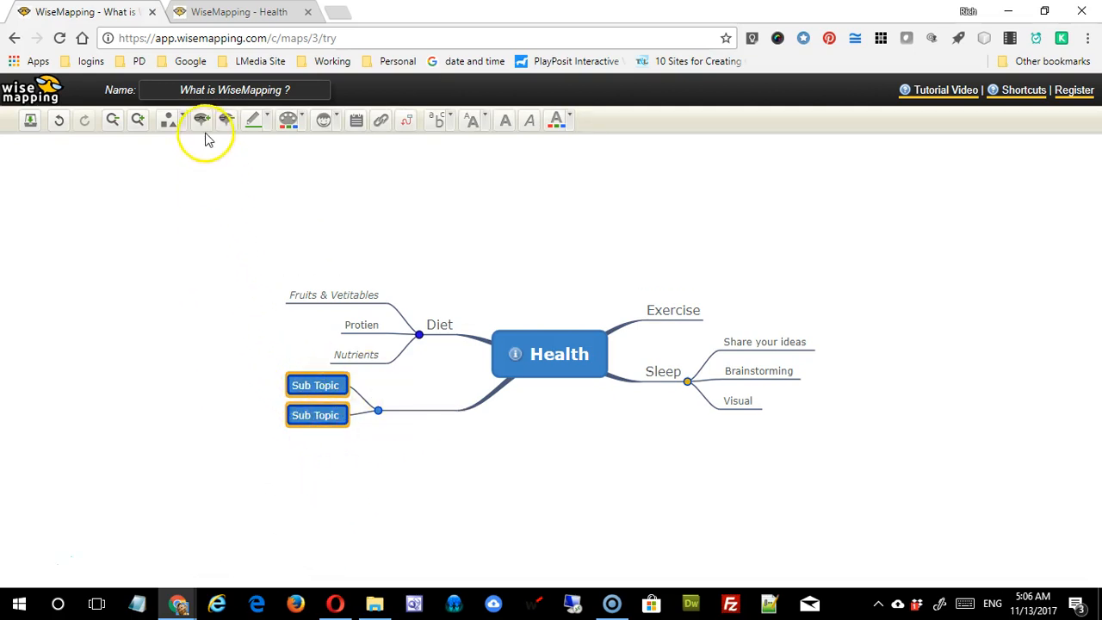
{"action": "left_click", "coordinate": [168, 118]}
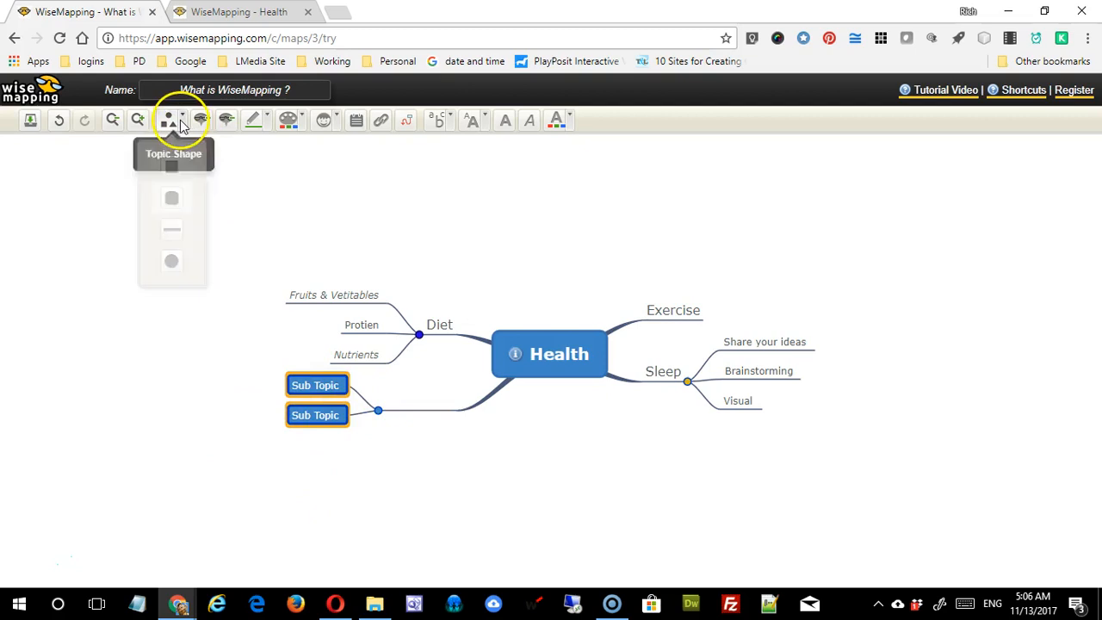
{"action": "left_click", "coordinate": [176, 229]}
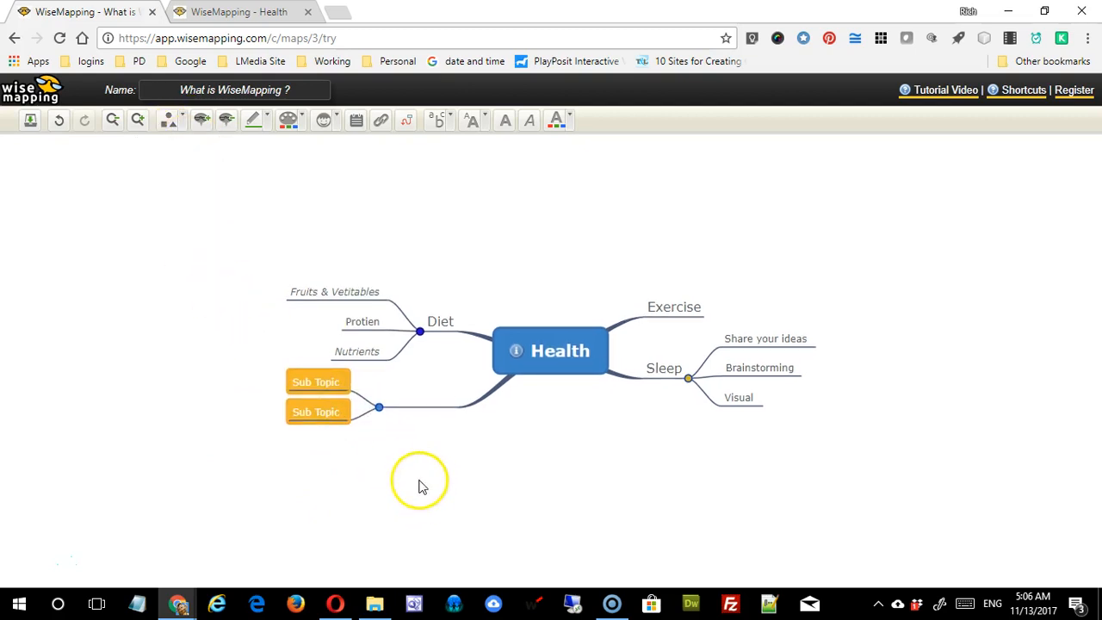
- Set the font color of both subtopics under Main Topic to dark gray
{"action": "left_click", "coordinate": [385, 378]}
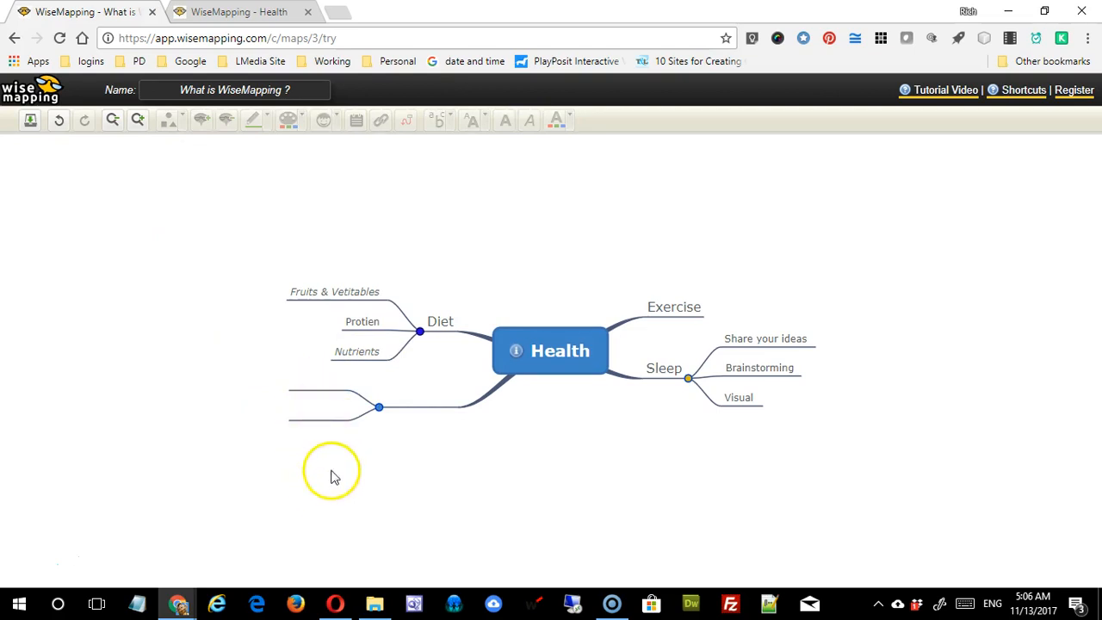
{"action": "left_click", "coordinate": [315, 382]}
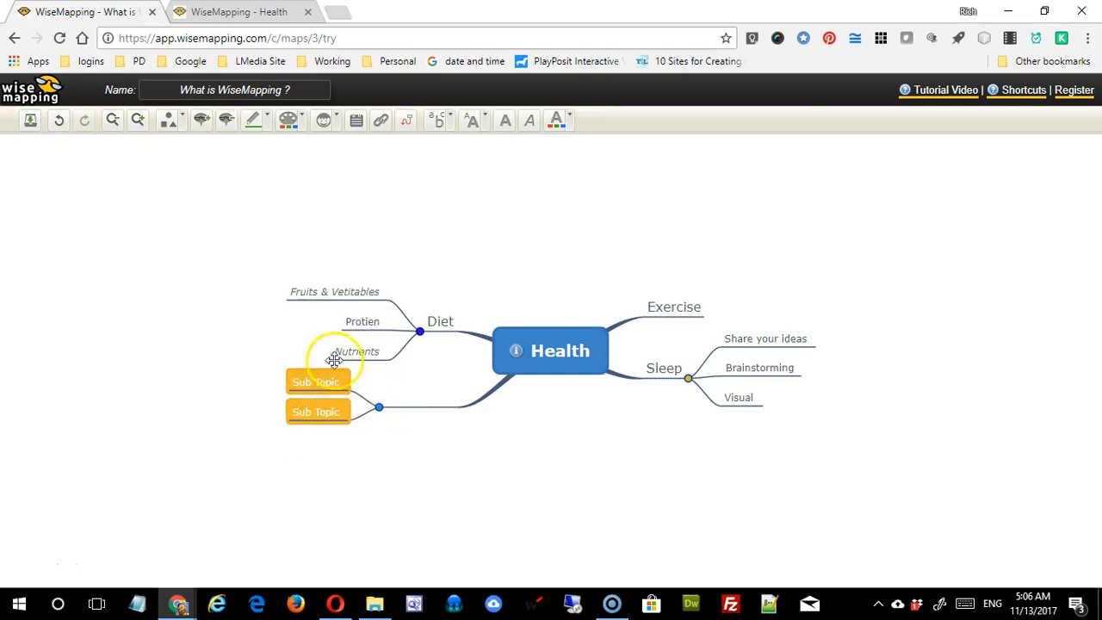
{"action": "left_click", "coordinate": [563, 123]}
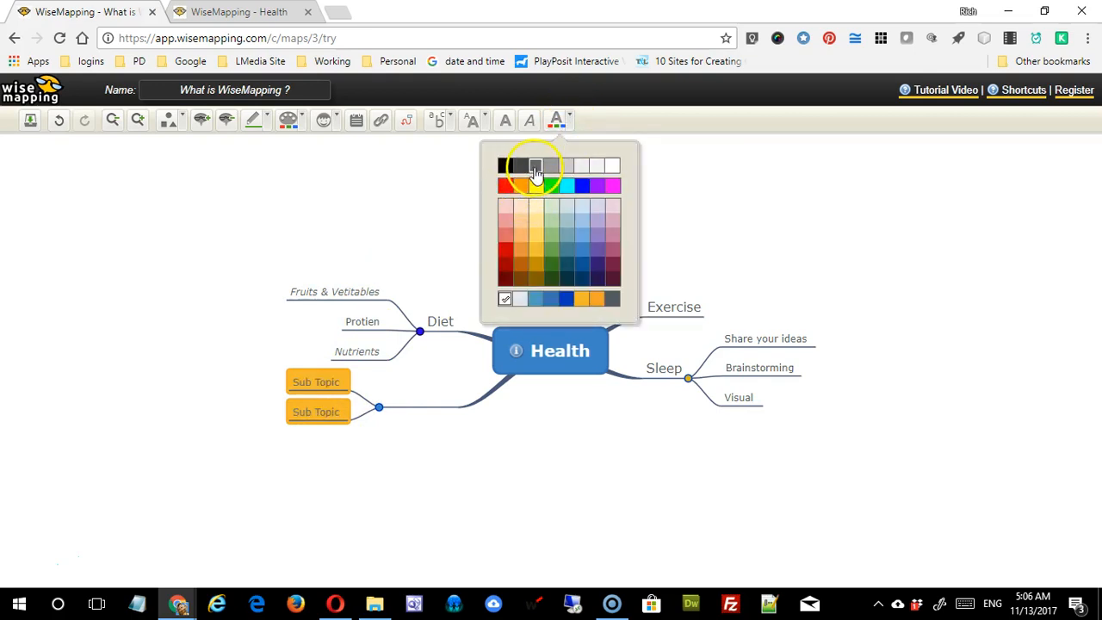
{"action": "left_click", "coordinate": [535, 172]}
{"action": "left_click", "coordinate": [516, 475]}
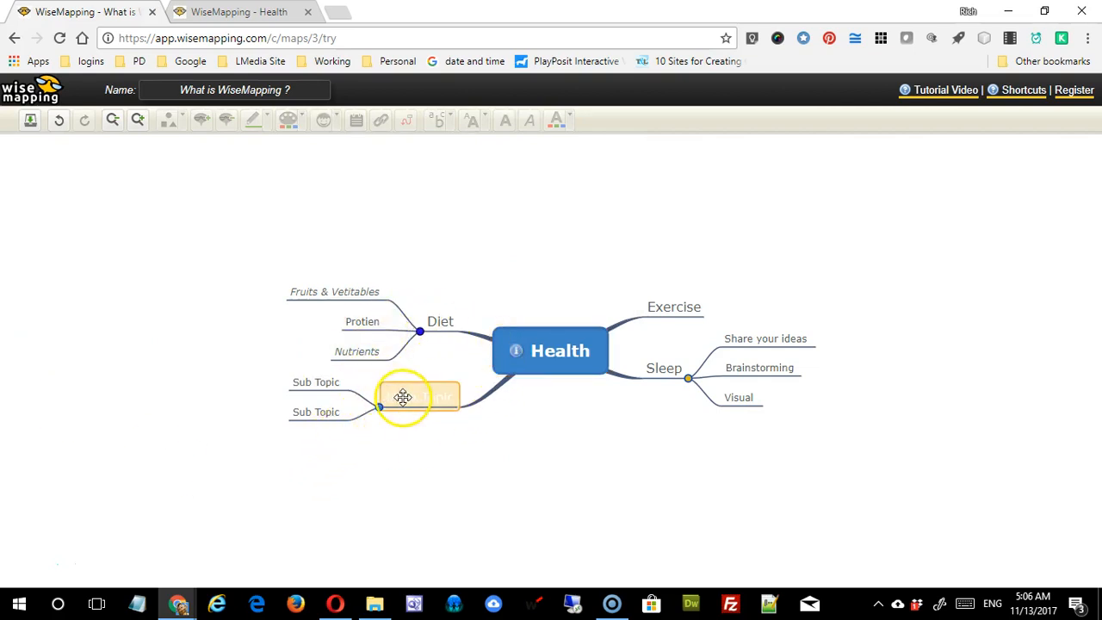
- Add a third subtopic under Main Topic, directly after the first subtopic
{"action": "left_click_drag", "start_coordinate": [349, 413], "coordinate": [317, 382]}
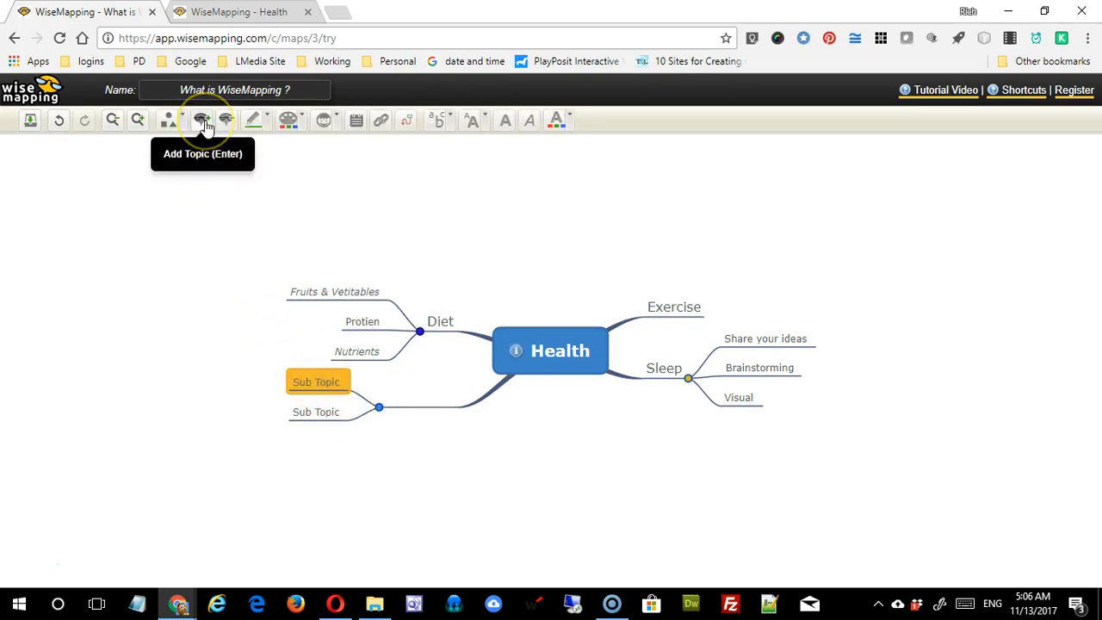
{"action": "left_click", "coordinate": [203, 123]}
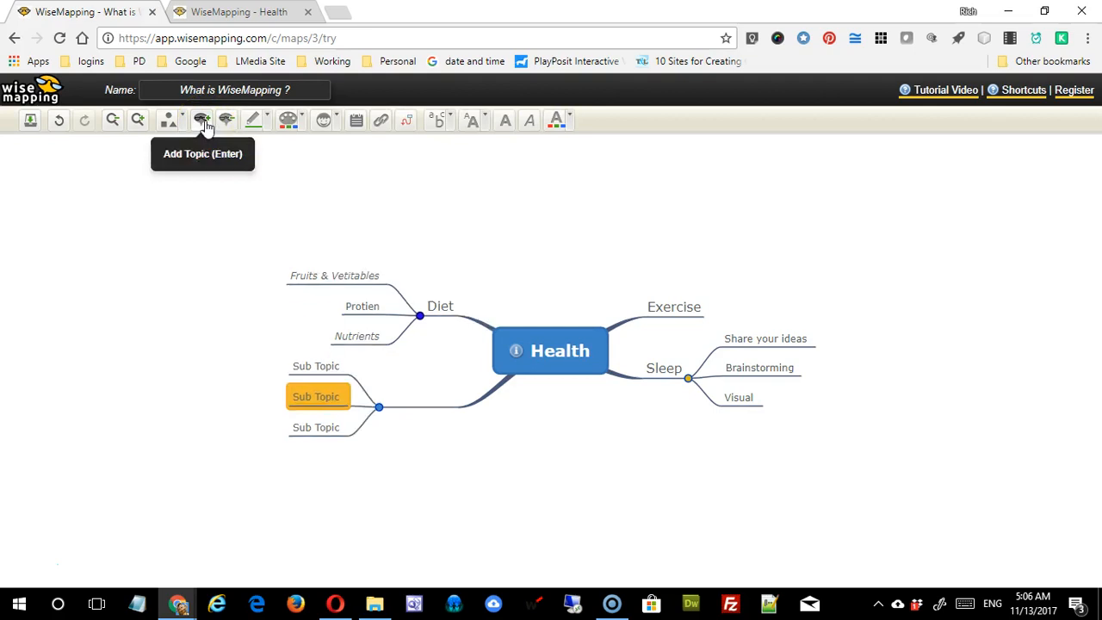
- Try adding a new main topic from the central Health topic, and undo the addition
{"action": "left_click", "coordinate": [544, 349]}
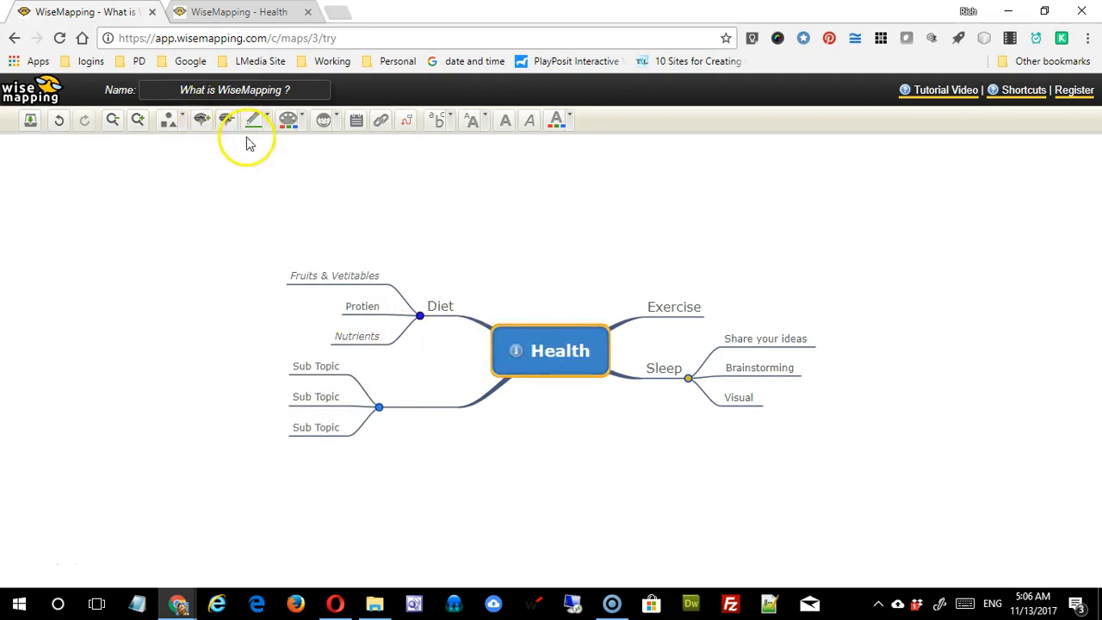
{"action": "left_click", "coordinate": [201, 119]}
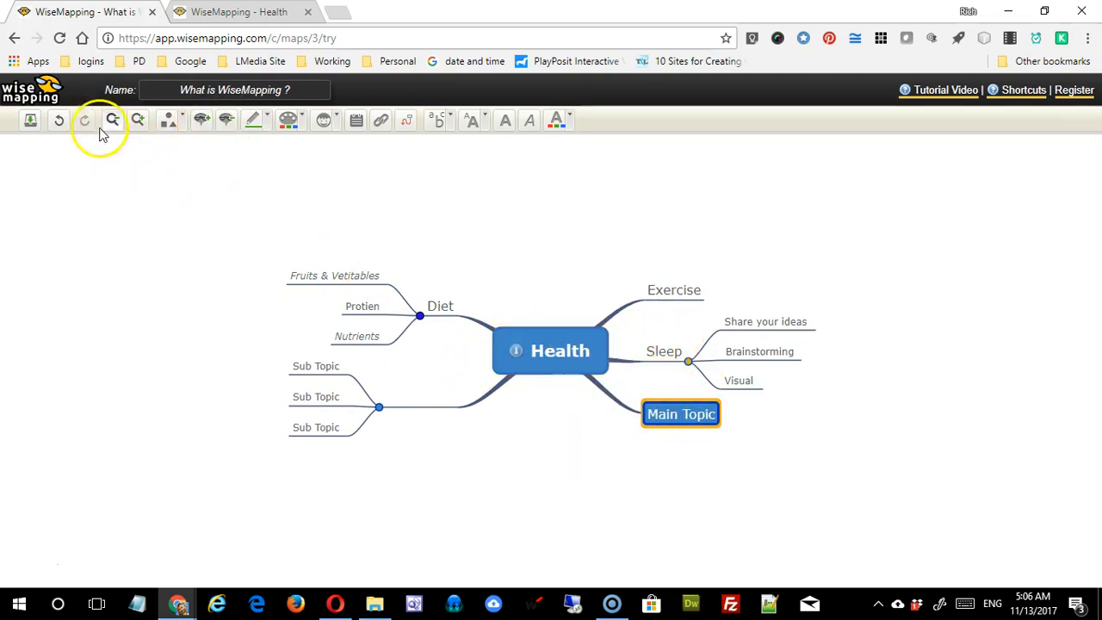
{"action": "left_click", "coordinate": [57, 120]}
- Set Main Topic's font color to the same dark gray as its subtopics
{"action": "left_click", "coordinate": [415, 406]}
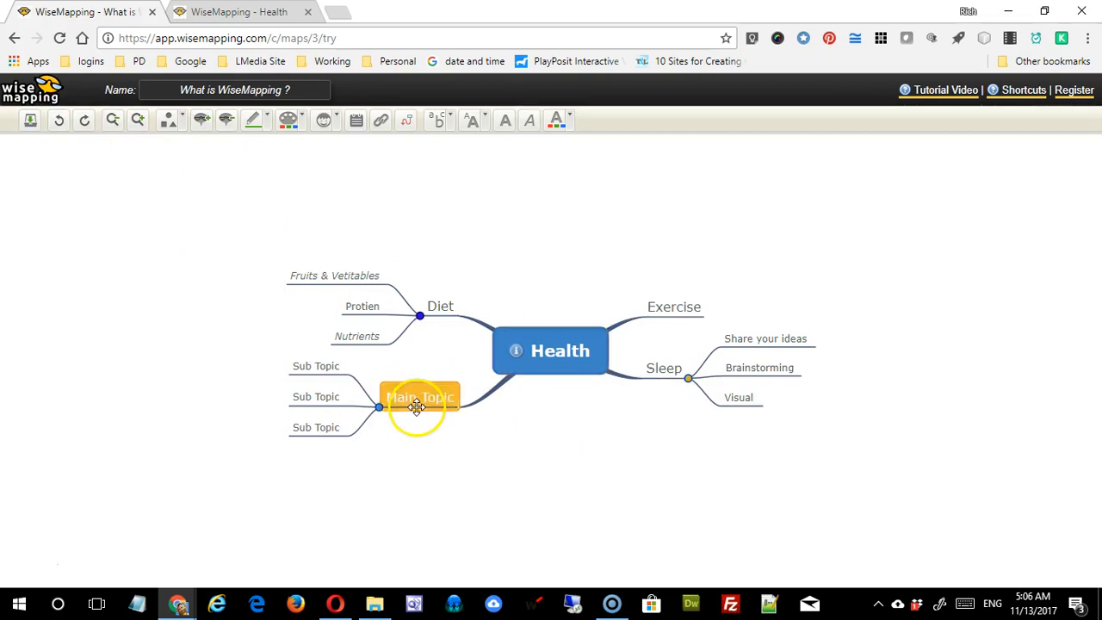
{"action": "left_click", "coordinate": [558, 120]}
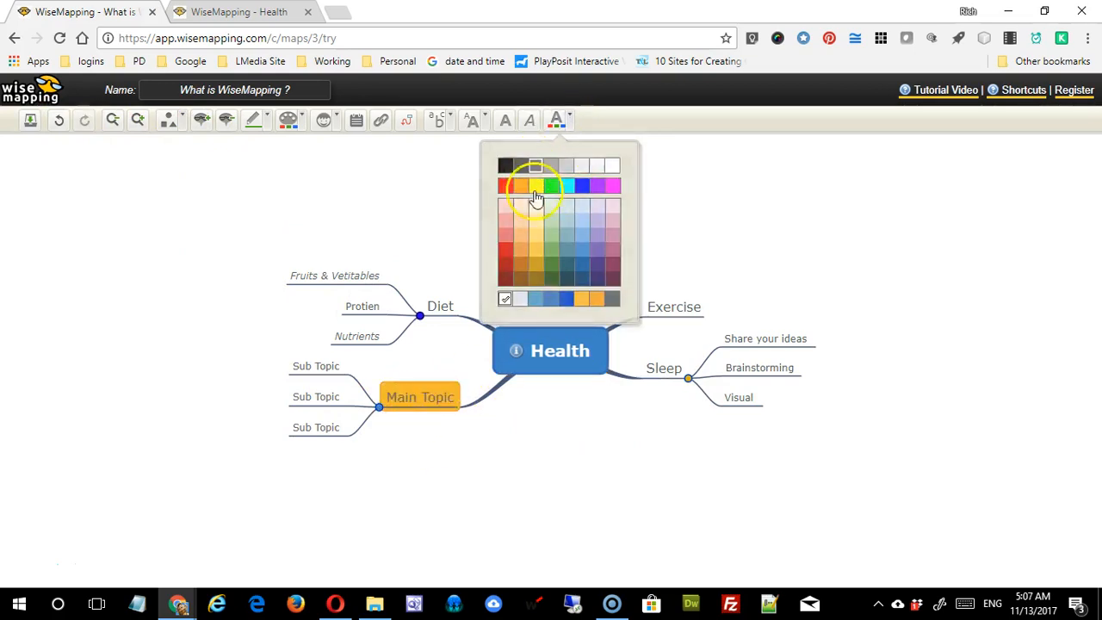
{"action": "left_click", "coordinate": [525, 442]}
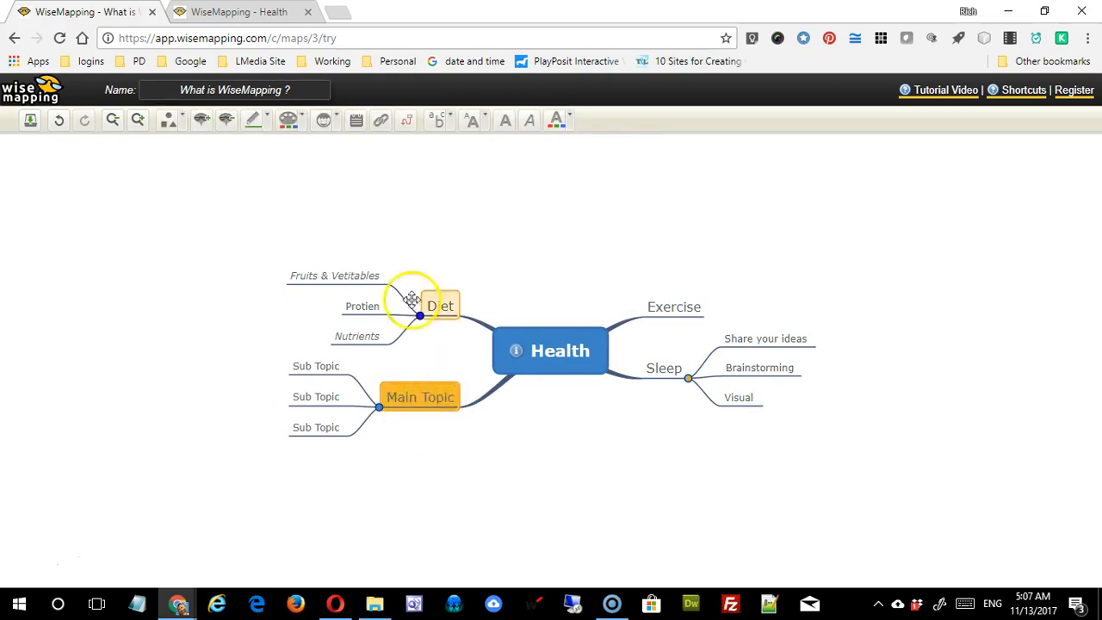
- Add a sibling topic below Main Topic, and a fourth subtopic after Main Topic's second subtopic
{"action": "left_click", "coordinate": [199, 120]}
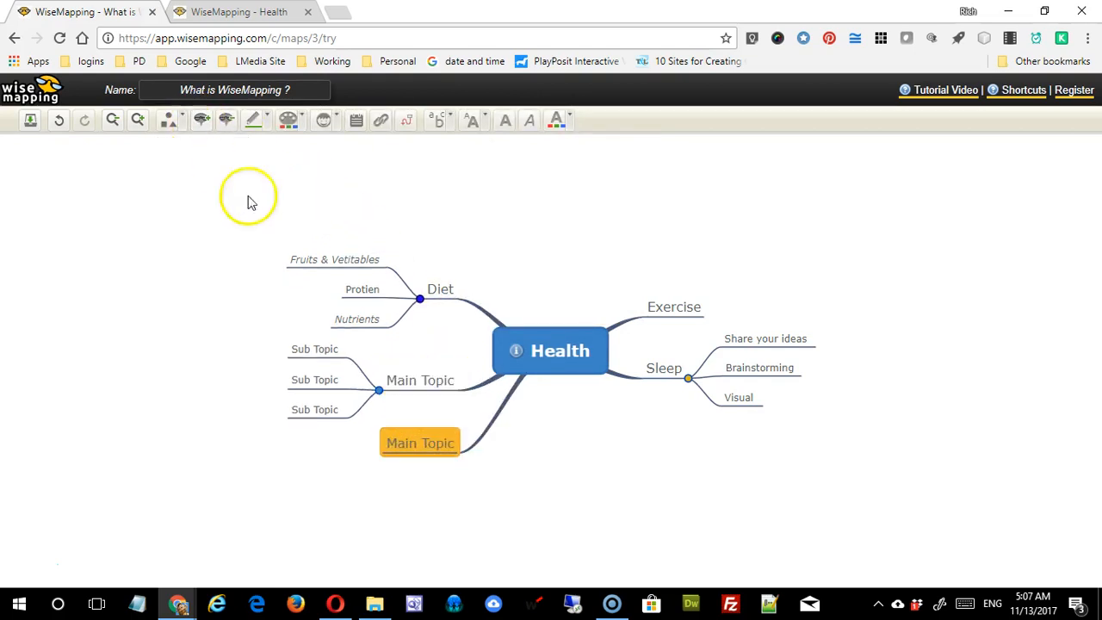
{"action": "left_click", "coordinate": [314, 381]}
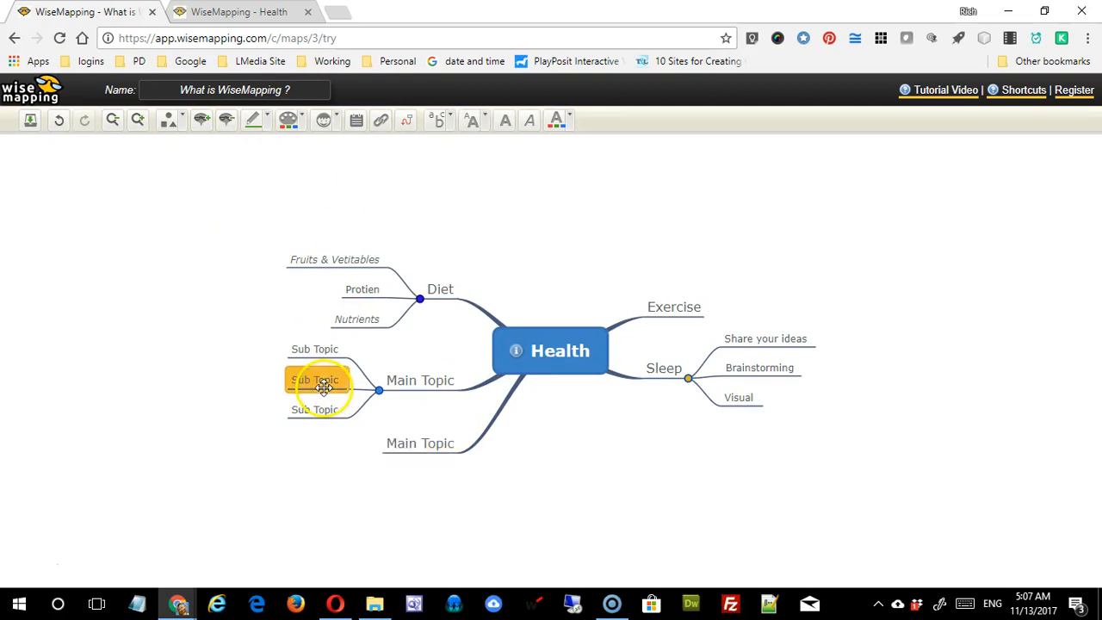
{"action": "left_click", "coordinate": [201, 121]}
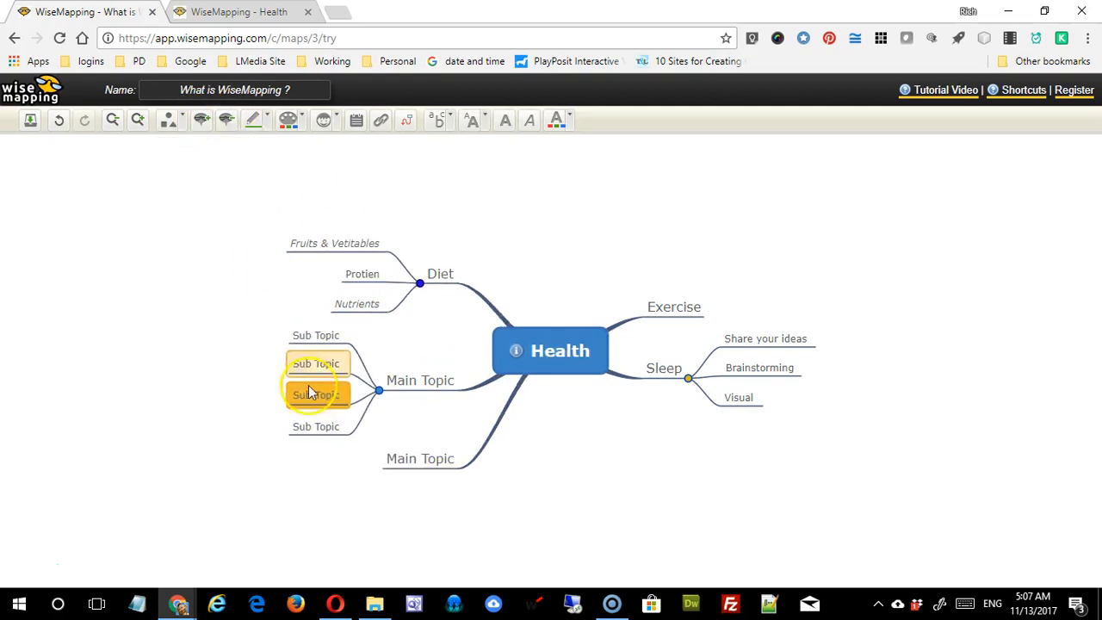
- Delete the extra Main Topic without subtopics at the lower end of the Health branches
{"action": "left_click", "coordinate": [446, 464]}
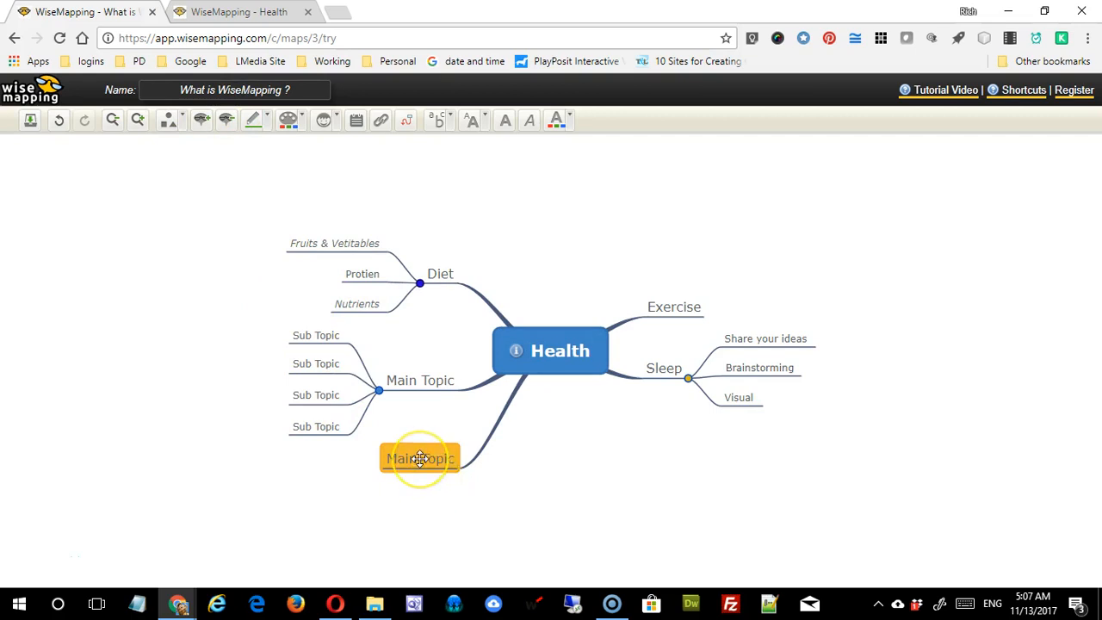
{"action": "right_click", "coordinate": [420, 460]}
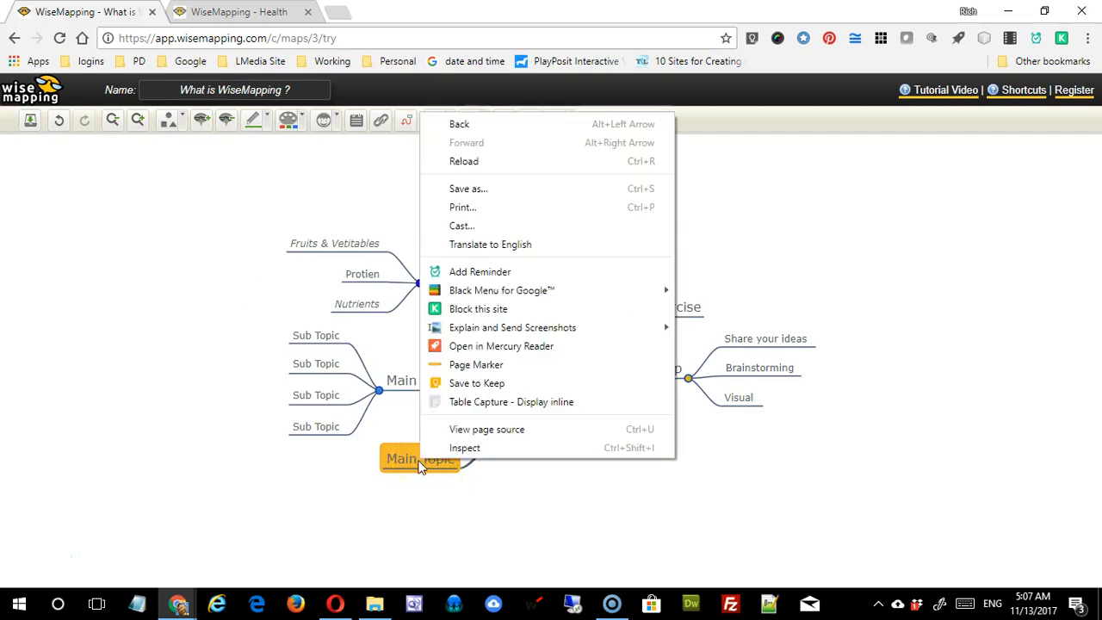
{"action": "left_click", "coordinate": [423, 530]}
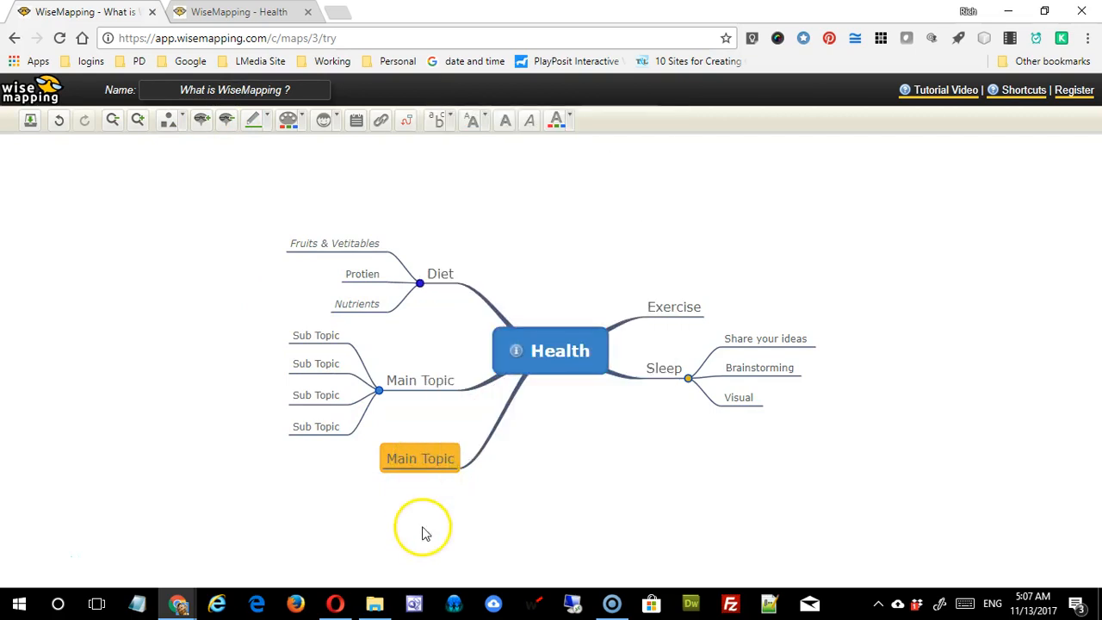
{"action": "key", "text": "Delete"}
{"action": "left_click", "coordinate": [405, 483]}
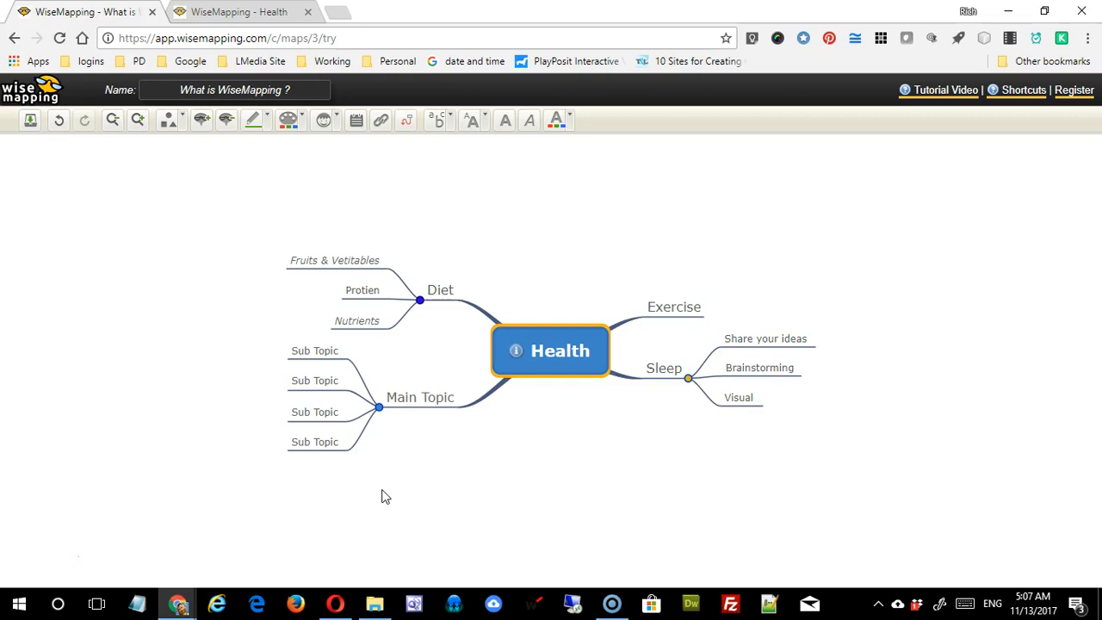
{"action": "left_click", "coordinate": [457, 350]}
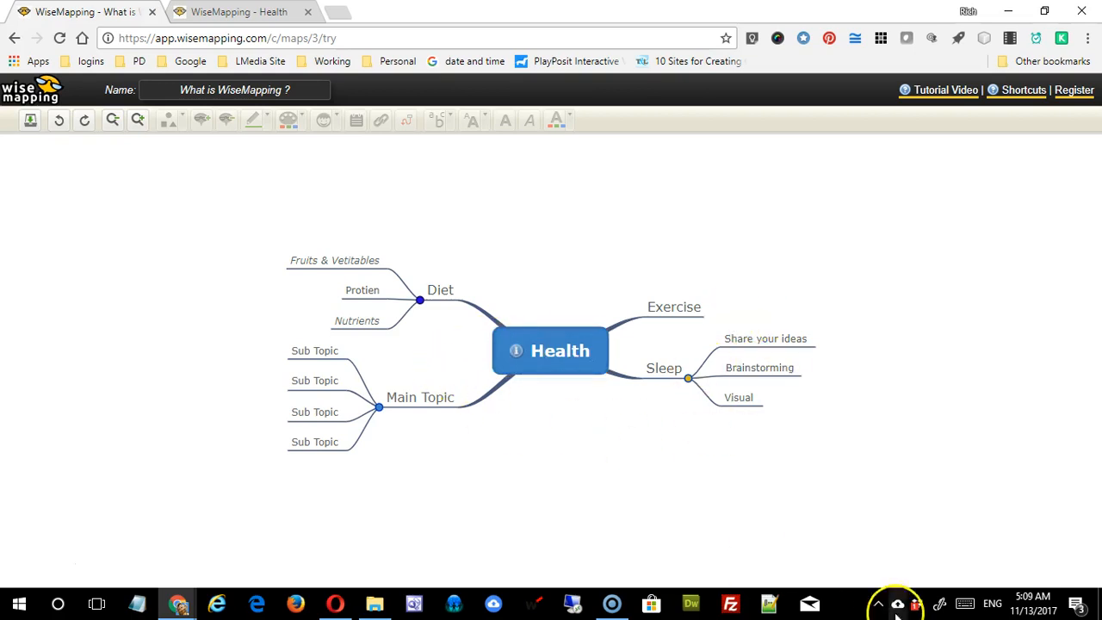
- Change the topic color of the central Health topic to a muted dark pink
{"action": "left_click", "coordinate": [571, 369]}
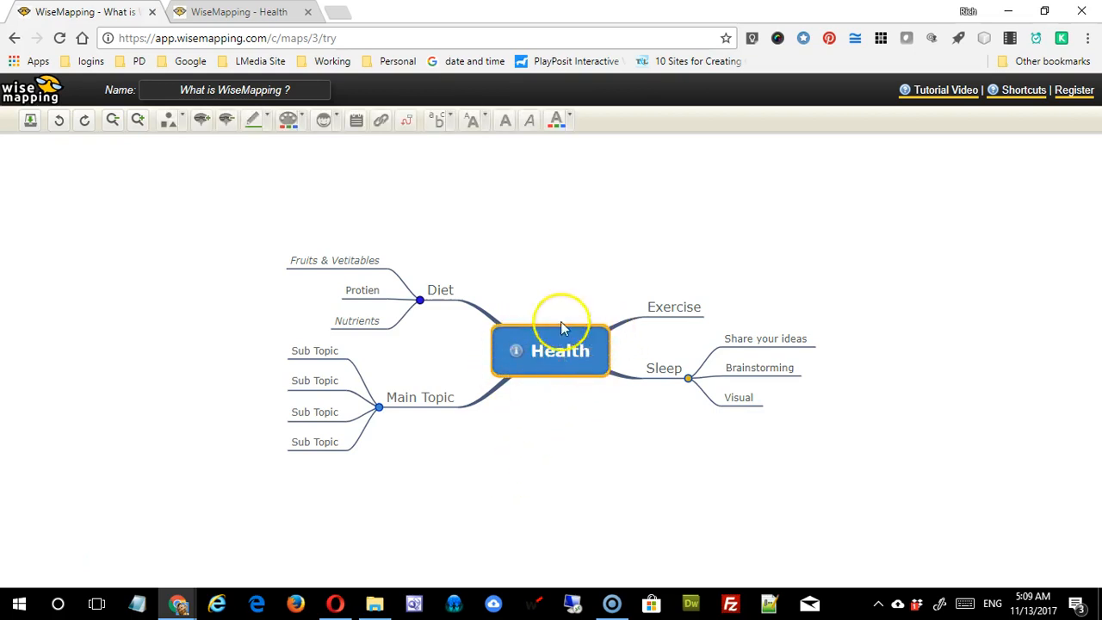
{"action": "left_click", "coordinate": [306, 125]}
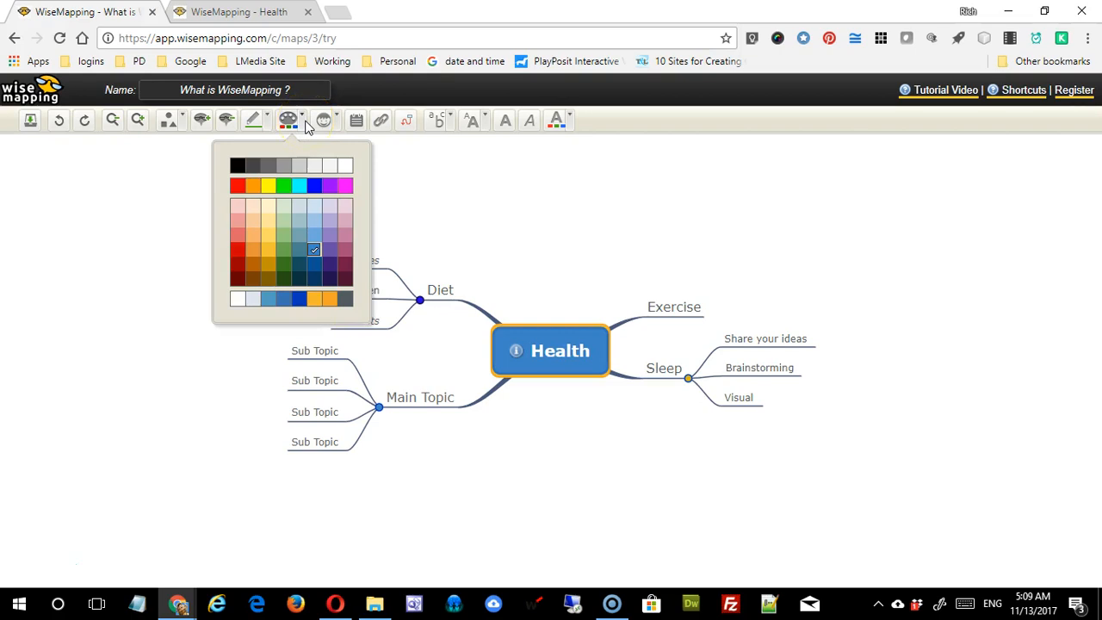
{"action": "left_click", "coordinate": [345, 251]}
{"action": "left_click", "coordinate": [541, 351]}
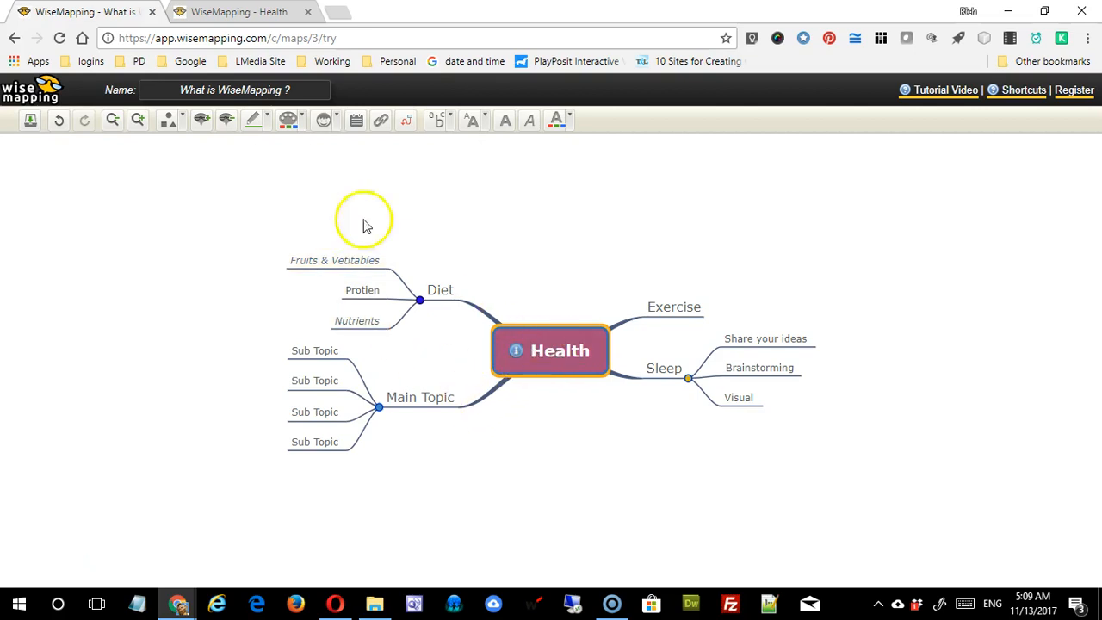
- Change the border color of the central Health topic to dark green
{"action": "left_click", "coordinate": [267, 123]}
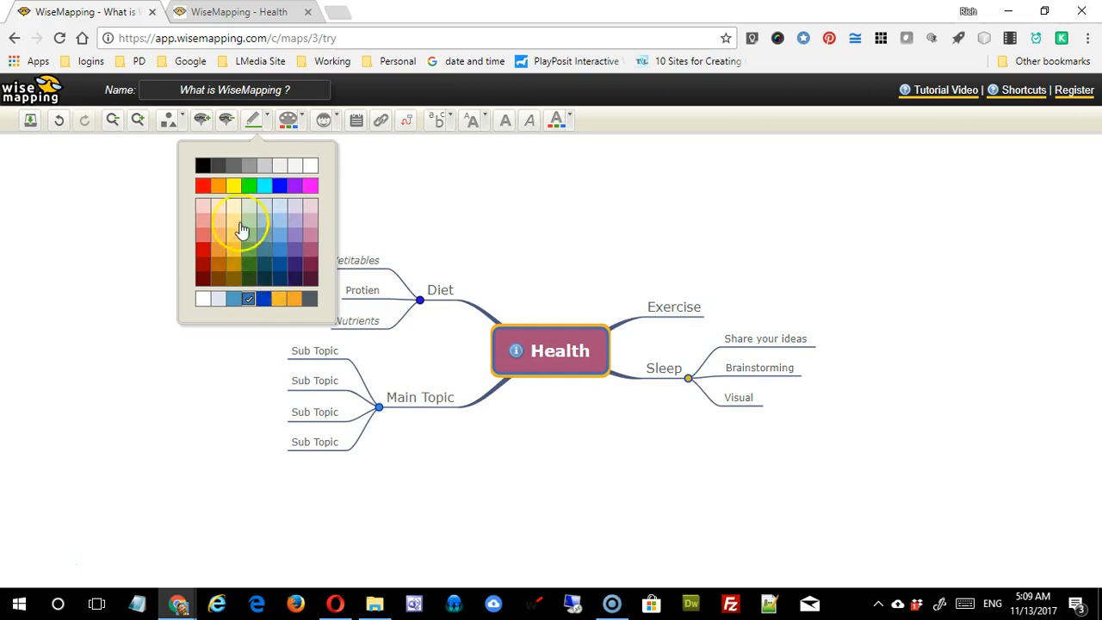
{"action": "left_click", "coordinate": [248, 260]}
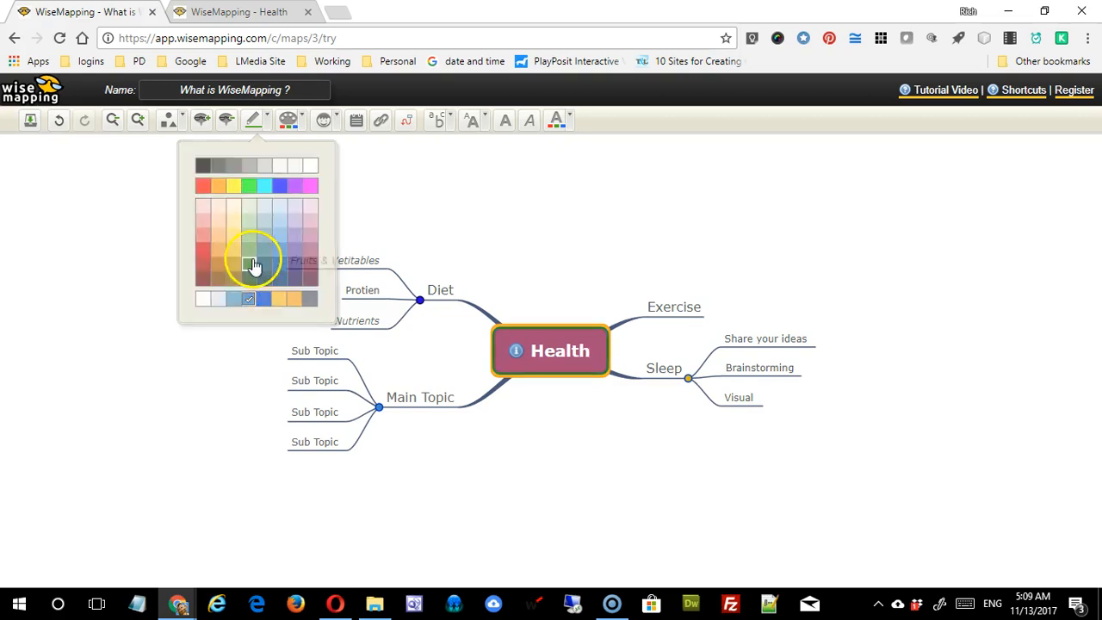
{"action": "left_click", "coordinate": [568, 421]}
{"action": "left_click", "coordinate": [552, 355]}
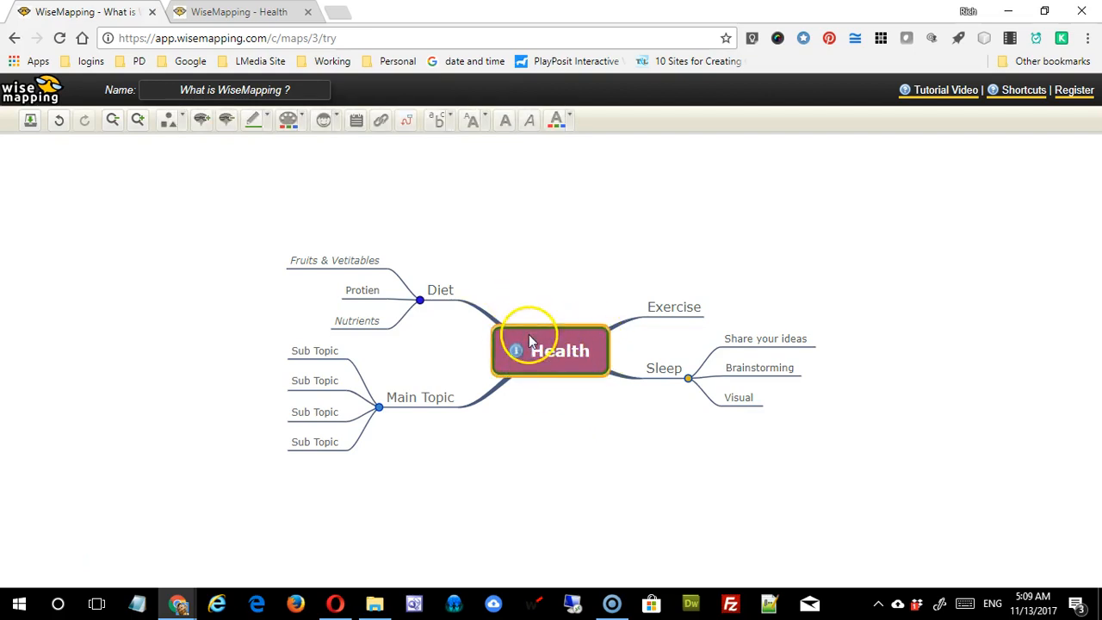
- Change the Diet topic's shape to a rounded rectangle and its topic color to bright magenta
{"action": "left_click", "coordinate": [438, 287]}
{"action": "left_click", "coordinate": [171, 121]}
{"action": "left_click", "coordinate": [172, 198]}
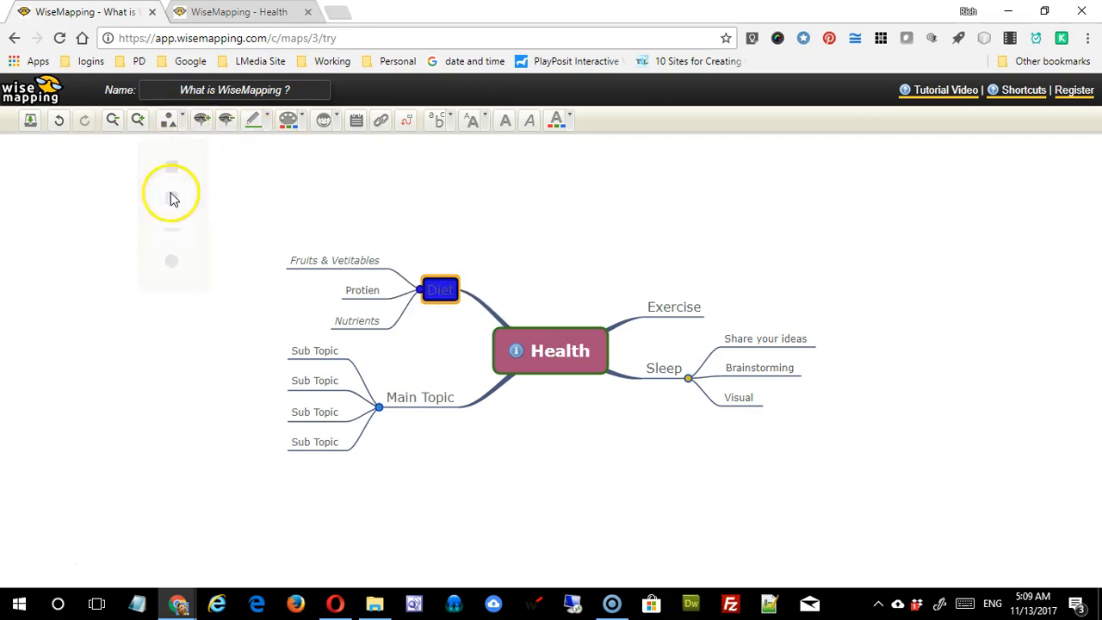
{"action": "left_click", "coordinate": [292, 122]}
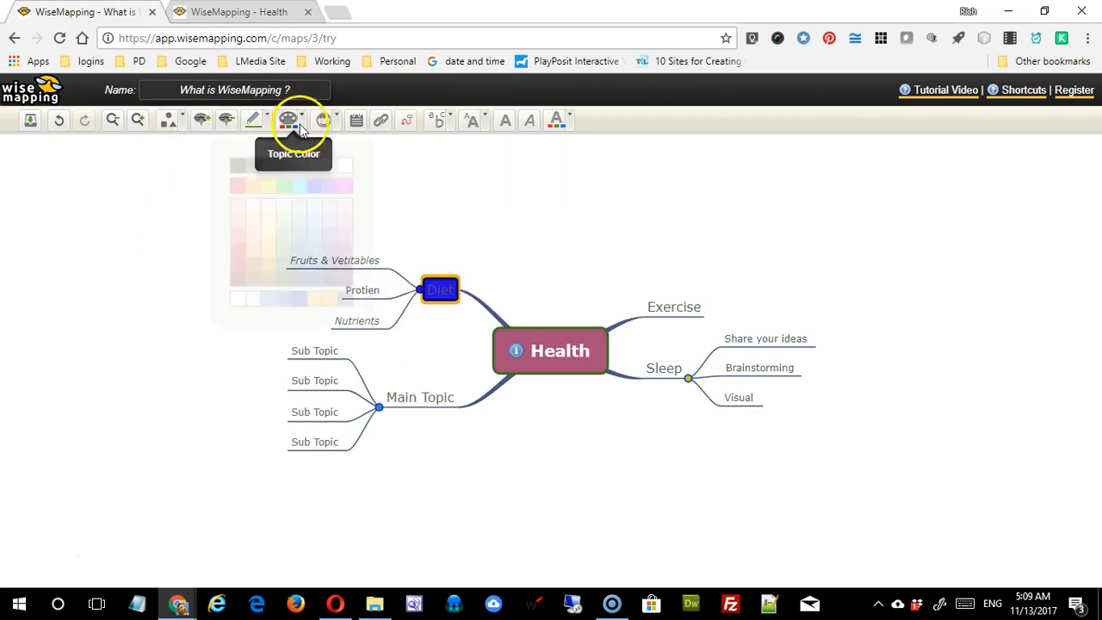
{"action": "left_click", "coordinate": [343, 186]}
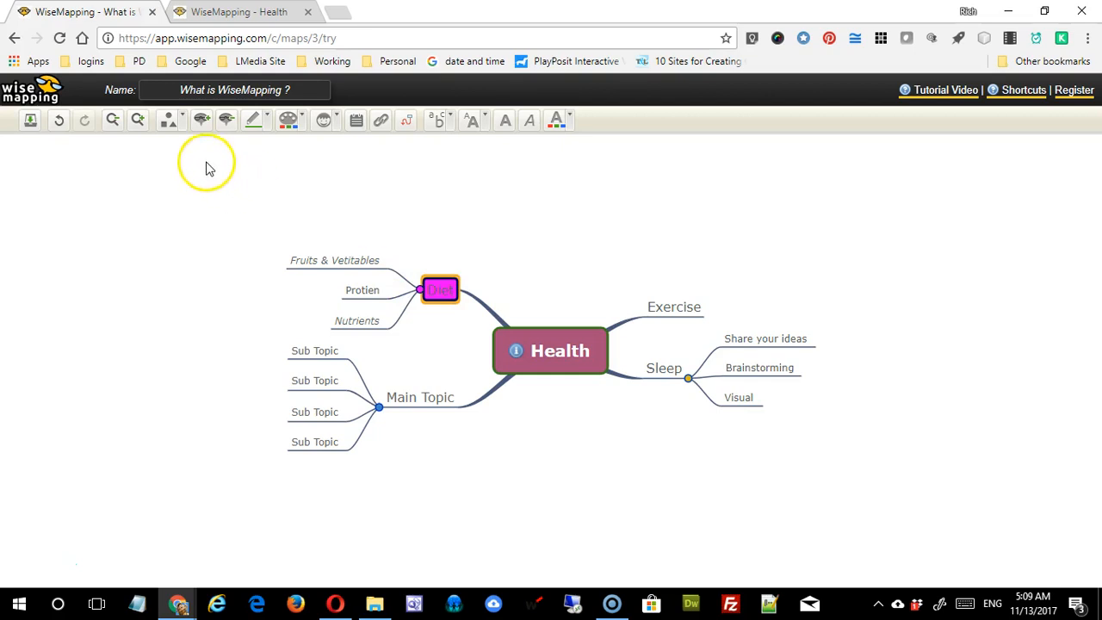
- Change the Diet topic's shape to a line and deselect it
{"action": "left_click", "coordinate": [188, 123]}
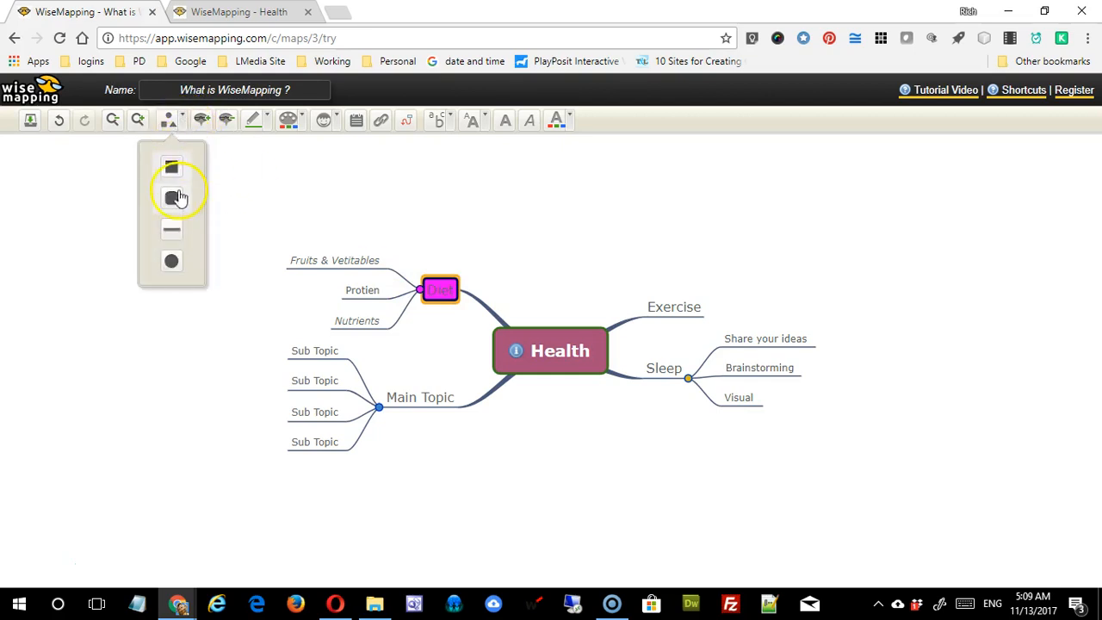
{"action": "left_click", "coordinate": [181, 224]}
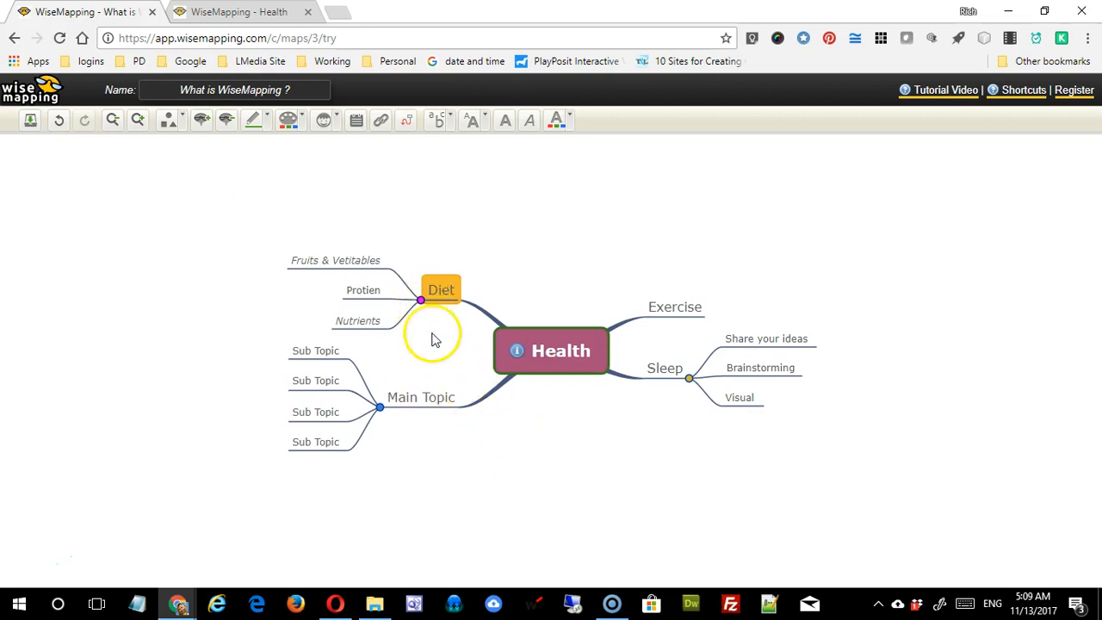
{"action": "left_click_drag", "start_coordinate": [458, 352], "coordinate": [456, 351]}
{"action": "left_click", "coordinate": [522, 271]}
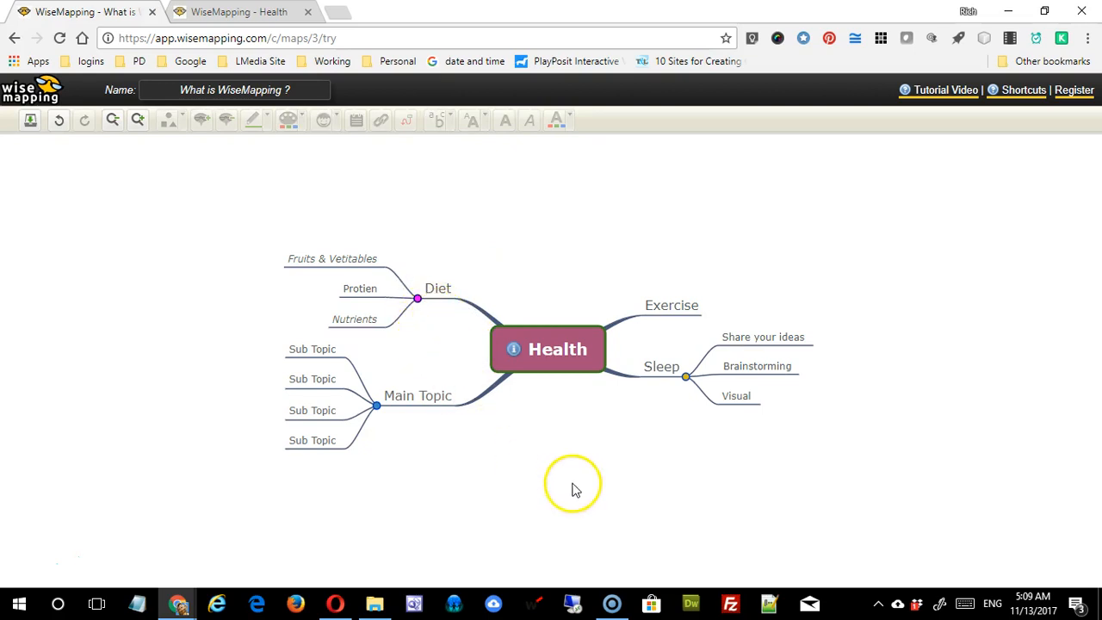
- Add the green plus icon to the Diet topic
{"action": "left_click", "coordinate": [539, 362]}
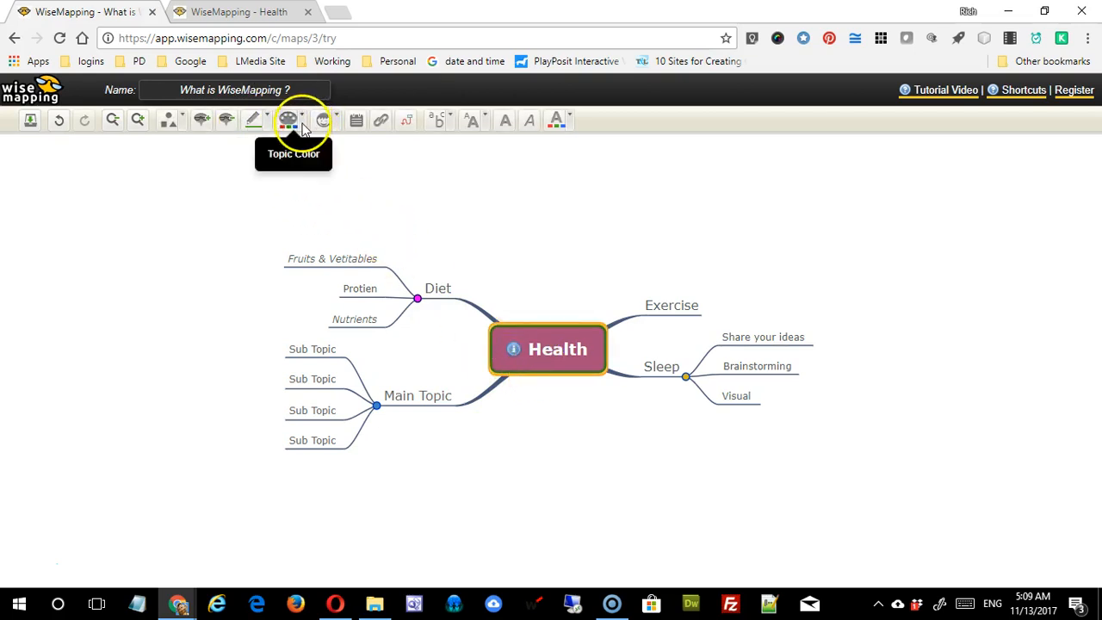
{"action": "left_click", "coordinate": [435, 287]}
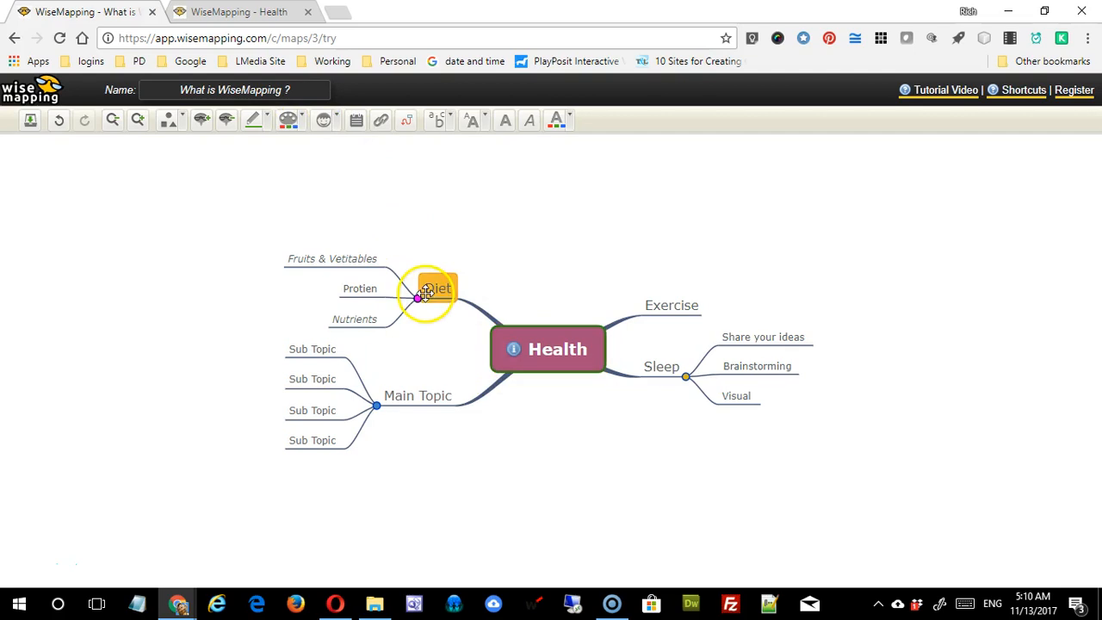
{"action": "left_click", "coordinate": [325, 119]}
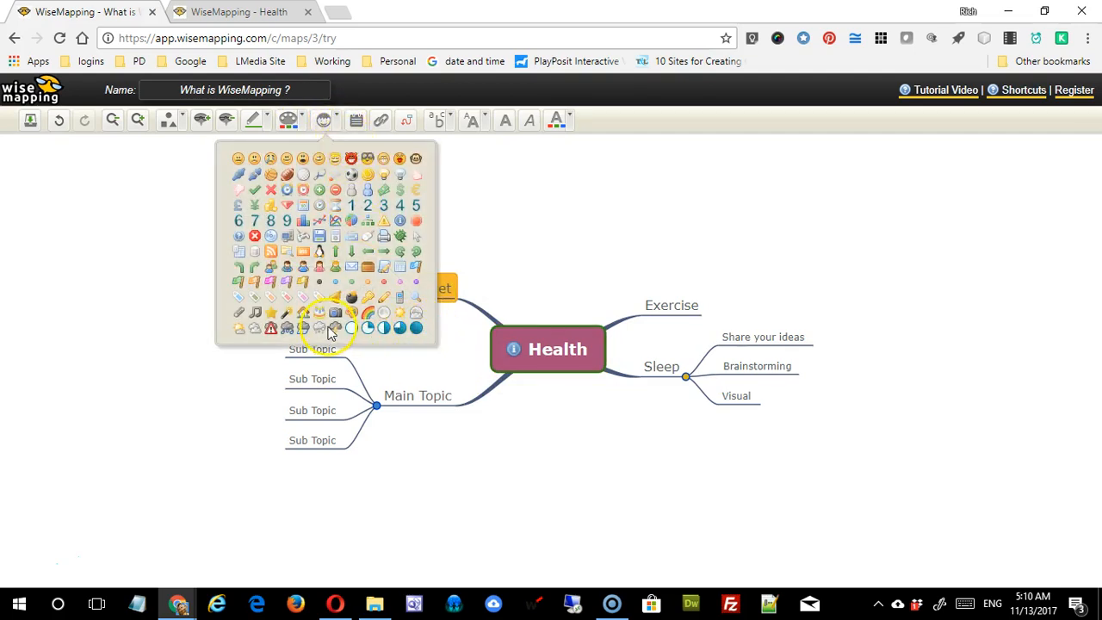
{"action": "left_click", "coordinate": [316, 191]}
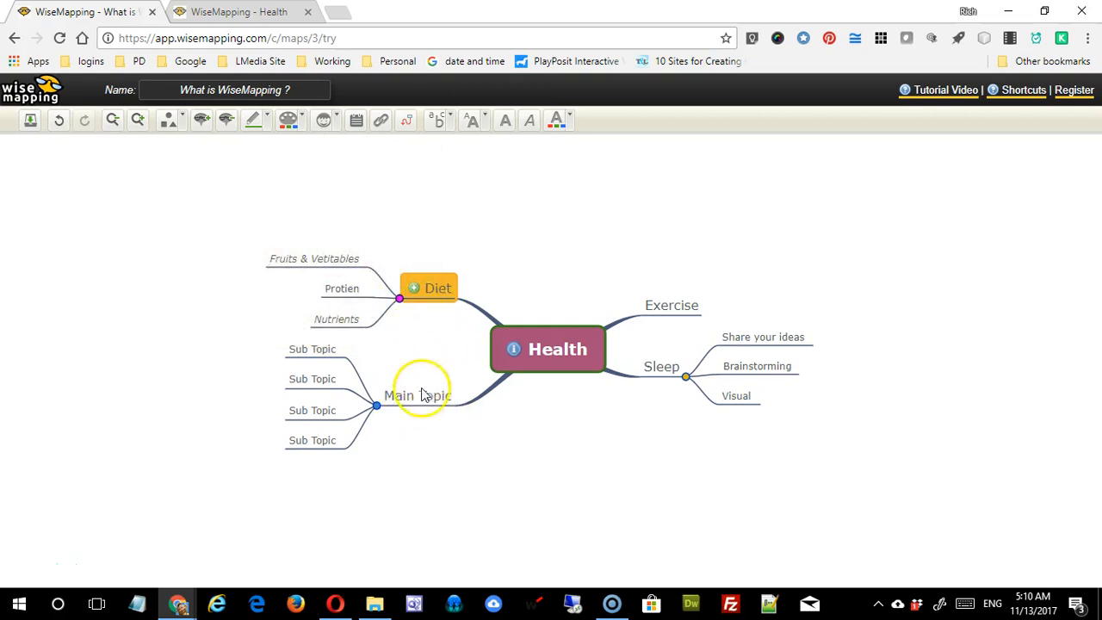
{"action": "mouse_move", "coordinate": [416, 291]}
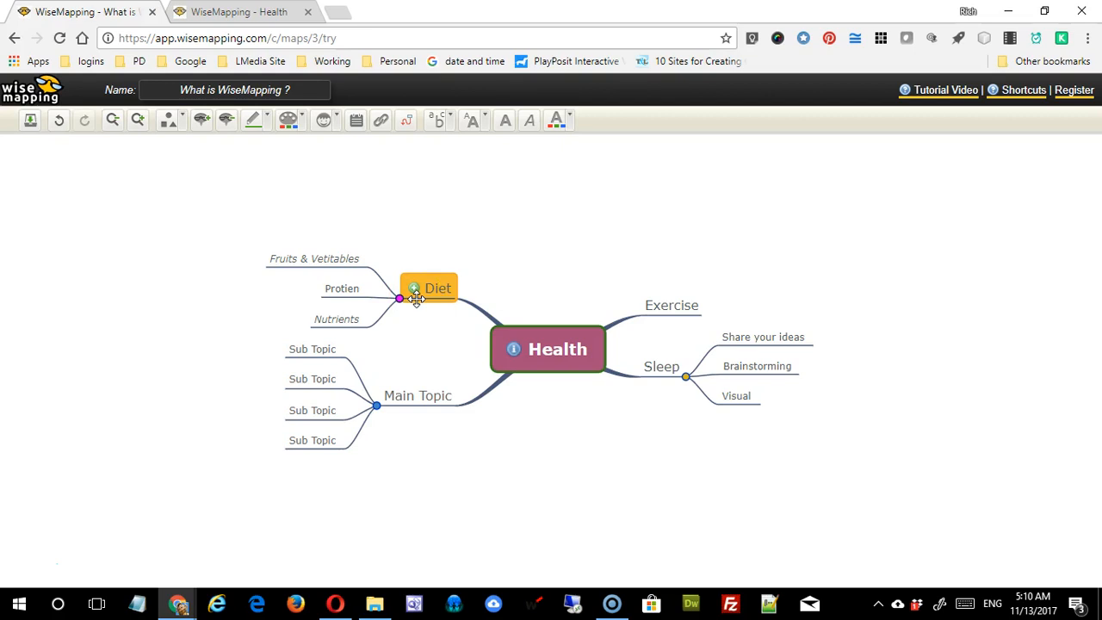
{"action": "left_click", "coordinate": [356, 124]}
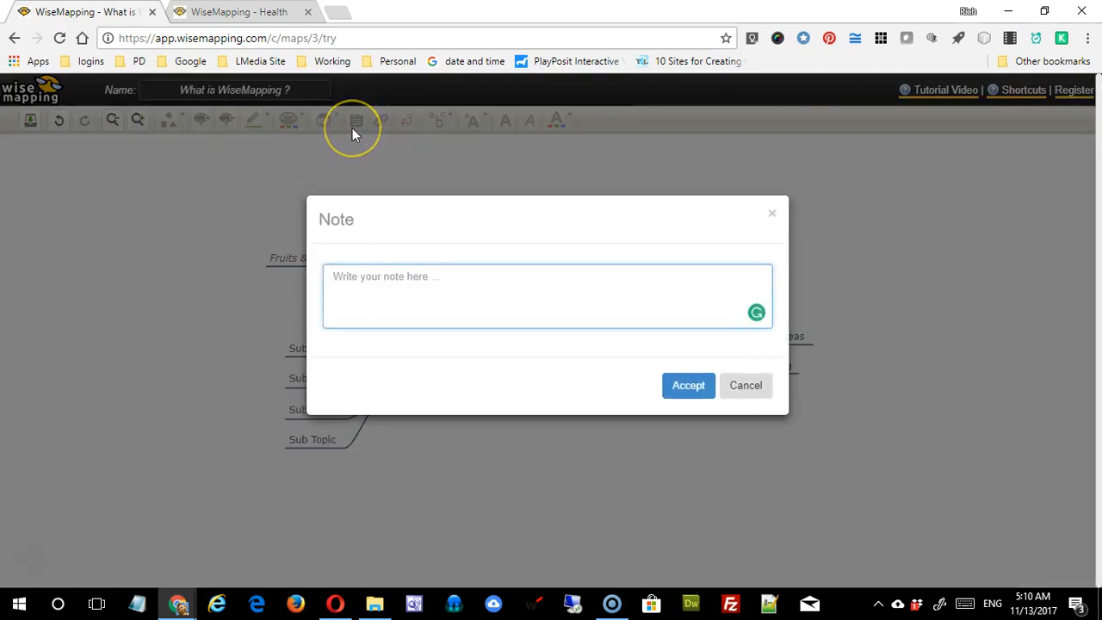
{"action": "key", "text": "Escape"}
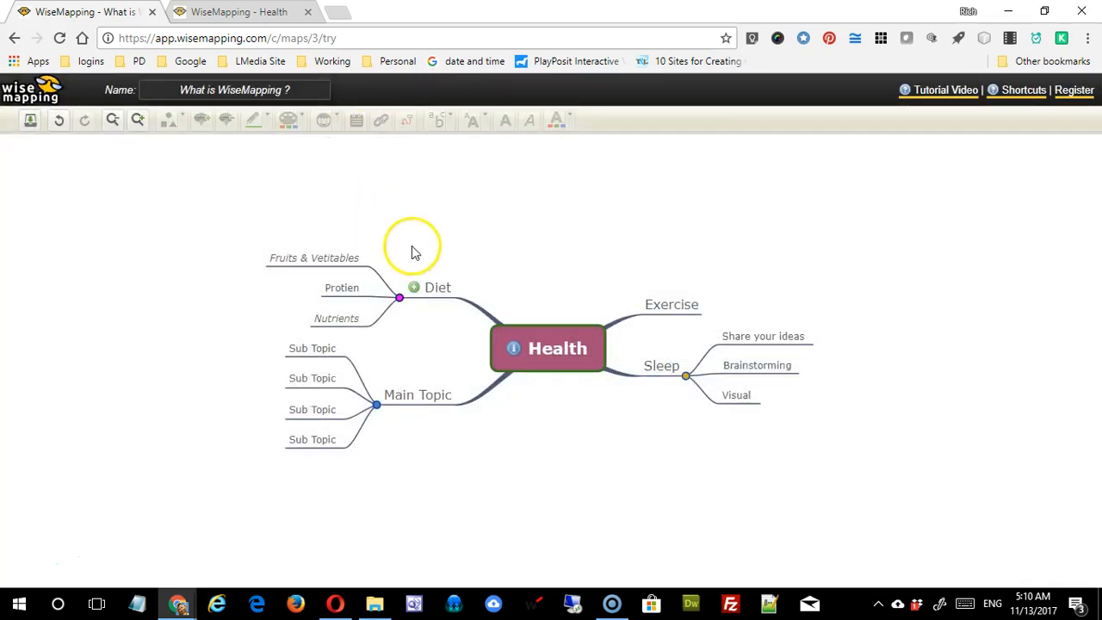
- Add the note "Diet is a very important element of overall health." to the Diet topic
{"action": "left_click", "coordinate": [430, 287]}
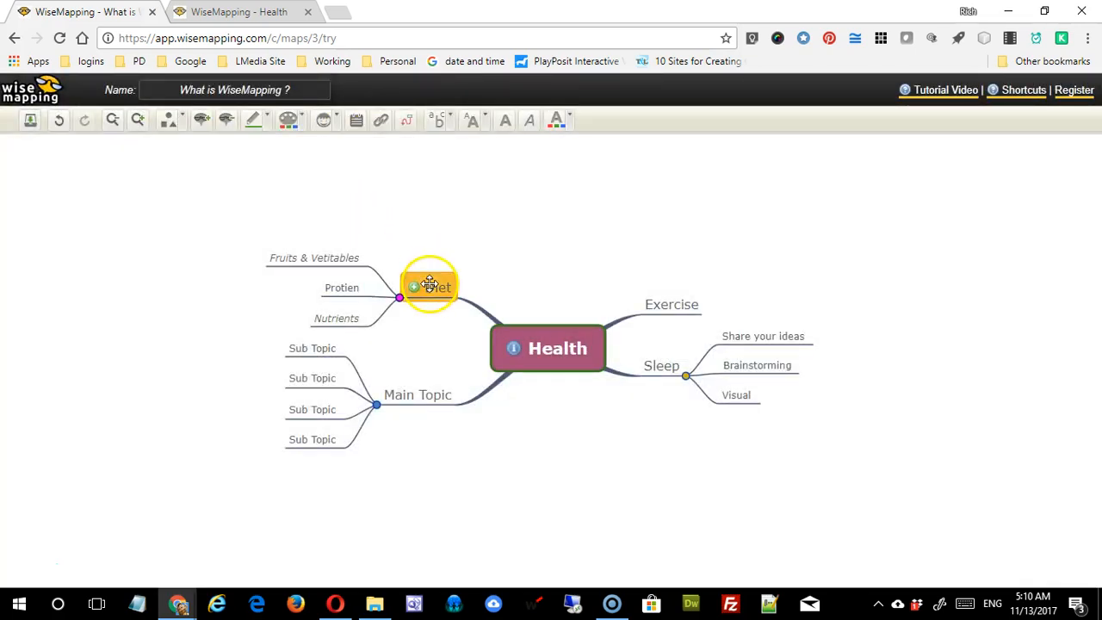
{"action": "left_click", "coordinate": [355, 123]}
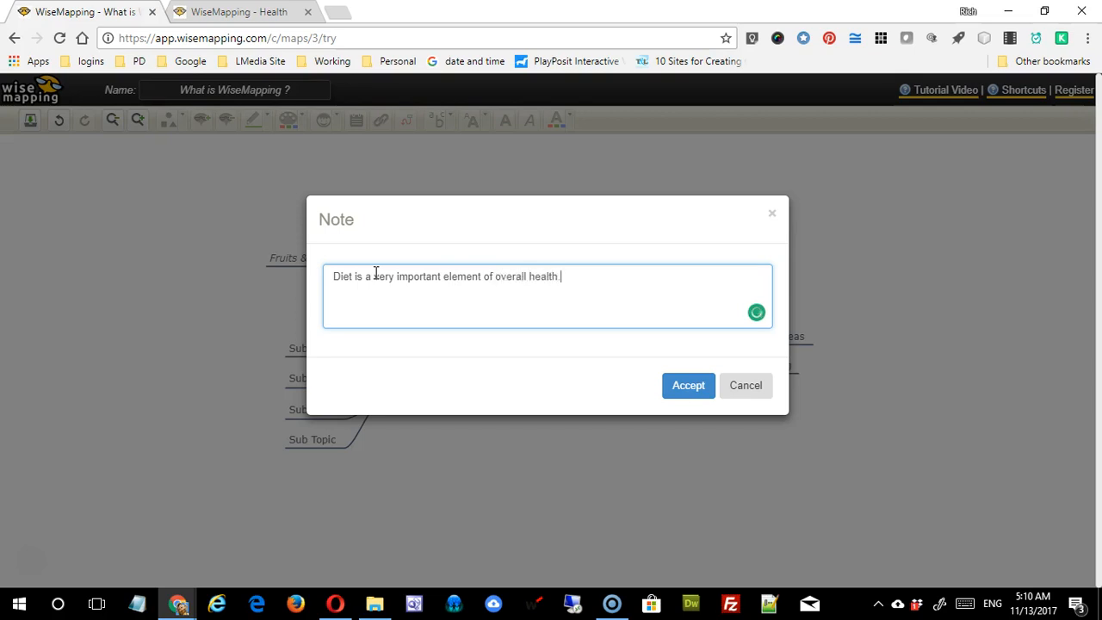
{"action": "left_click", "coordinate": [689, 388]}
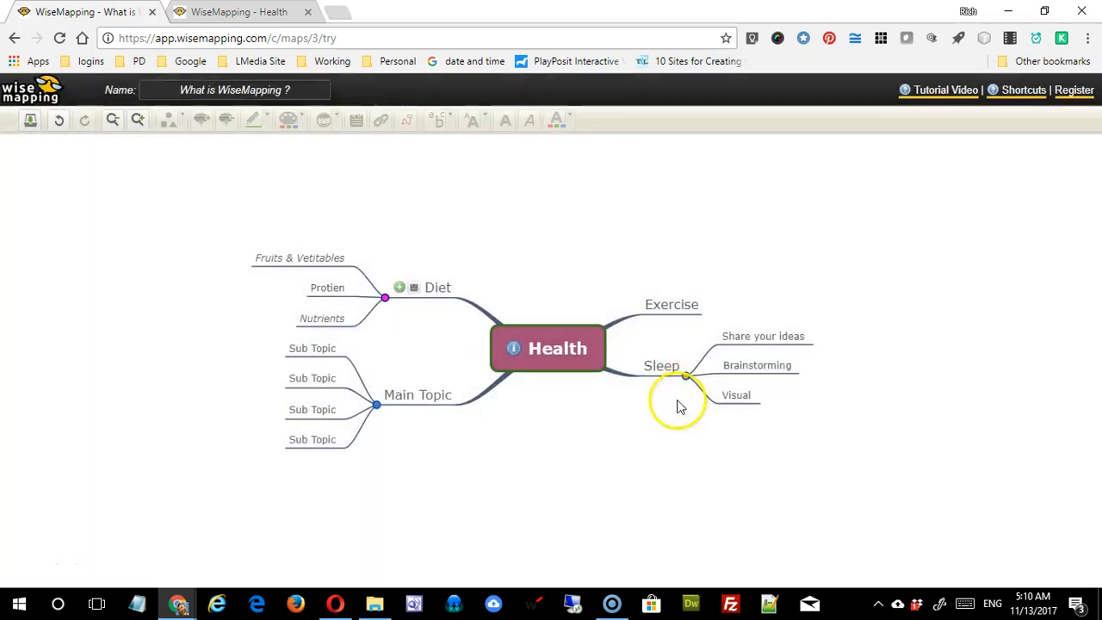
{"action": "mouse_move", "coordinate": [421, 295]}
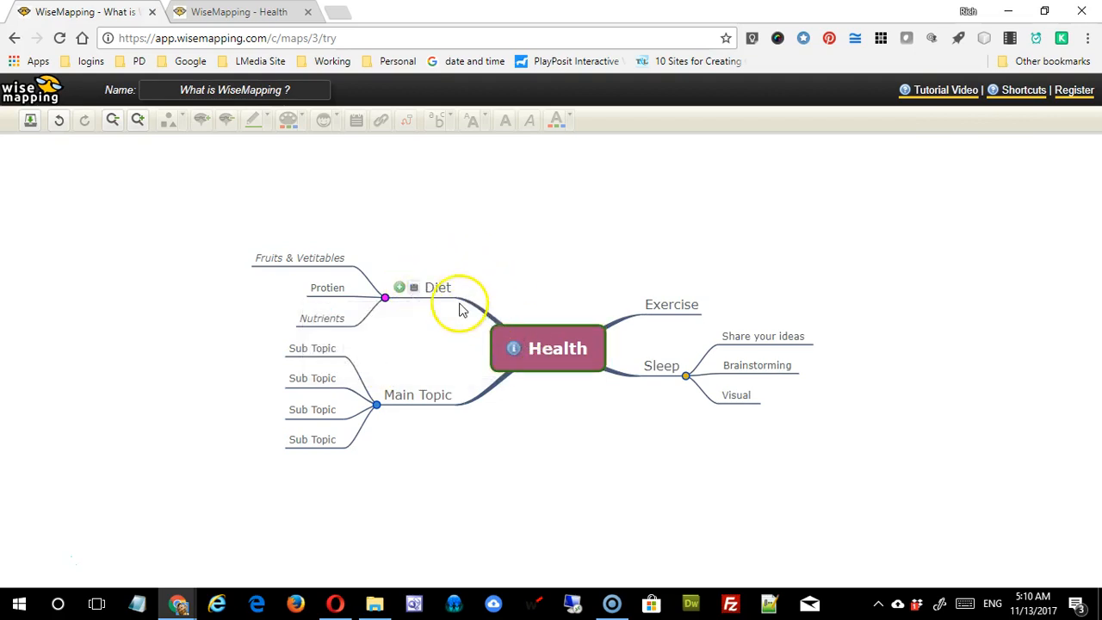
- Select the central Health topic, and search Google for "health" in a new browser tab
{"action": "left_click", "coordinate": [521, 340]}
{"action": "mouse_move", "coordinate": [513, 349]}
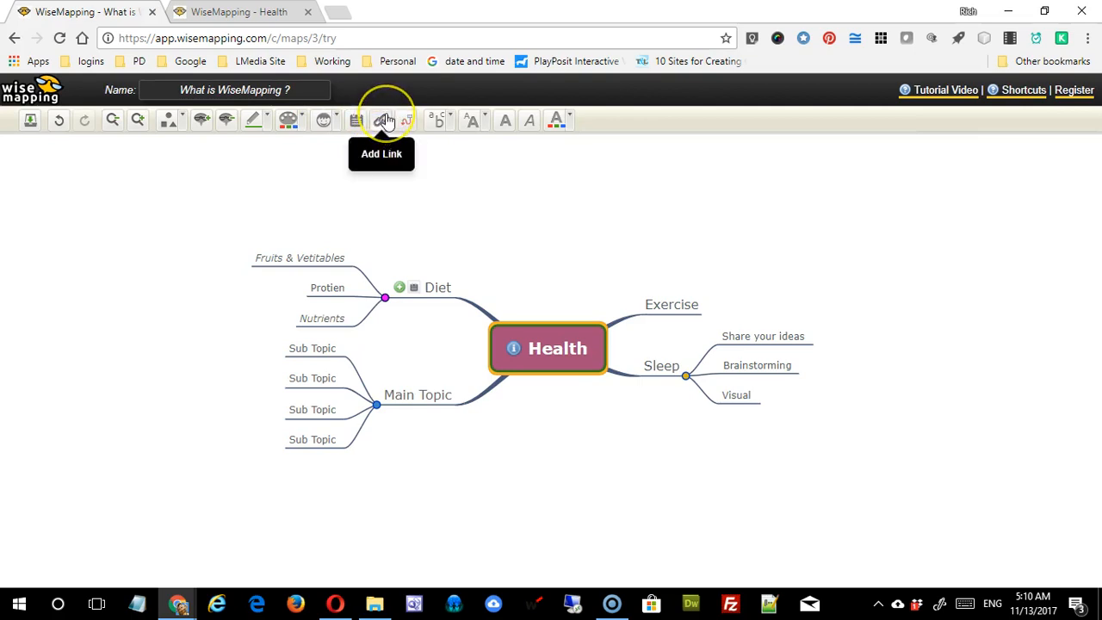
{"action": "left_click", "coordinate": [340, 19]}
{"action": "type", "text": "heat"}
{"action": "key", "text": "BackSpace"}
{"action": "type", "text": "lth"}
{"action": "key", "text": "Return"}
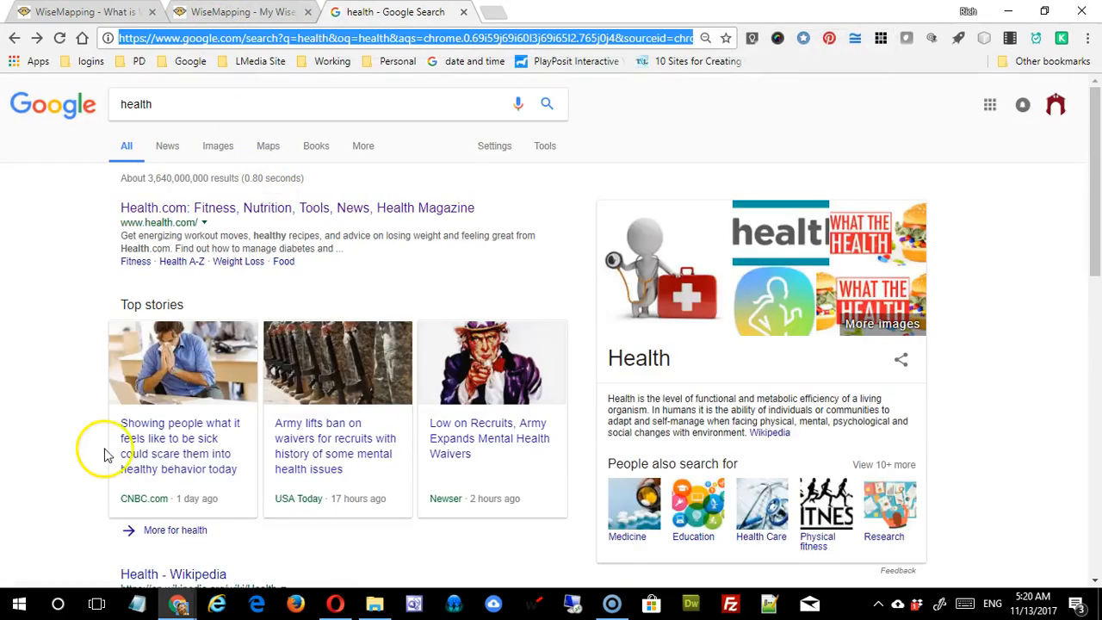
- Open the New York State Department of Health website from the search results and copy its web address
{"action": "scroll", "coordinate": [276, 405], "scroll_direction": "down", "scroll_amount": 6}
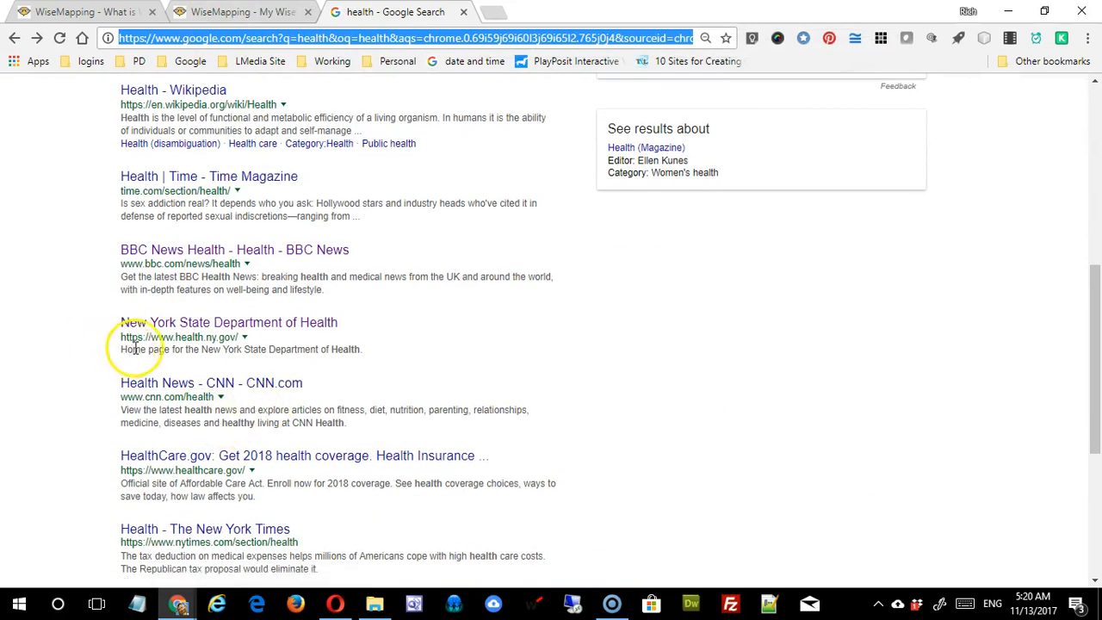
{"action": "left_click", "coordinate": [217, 325]}
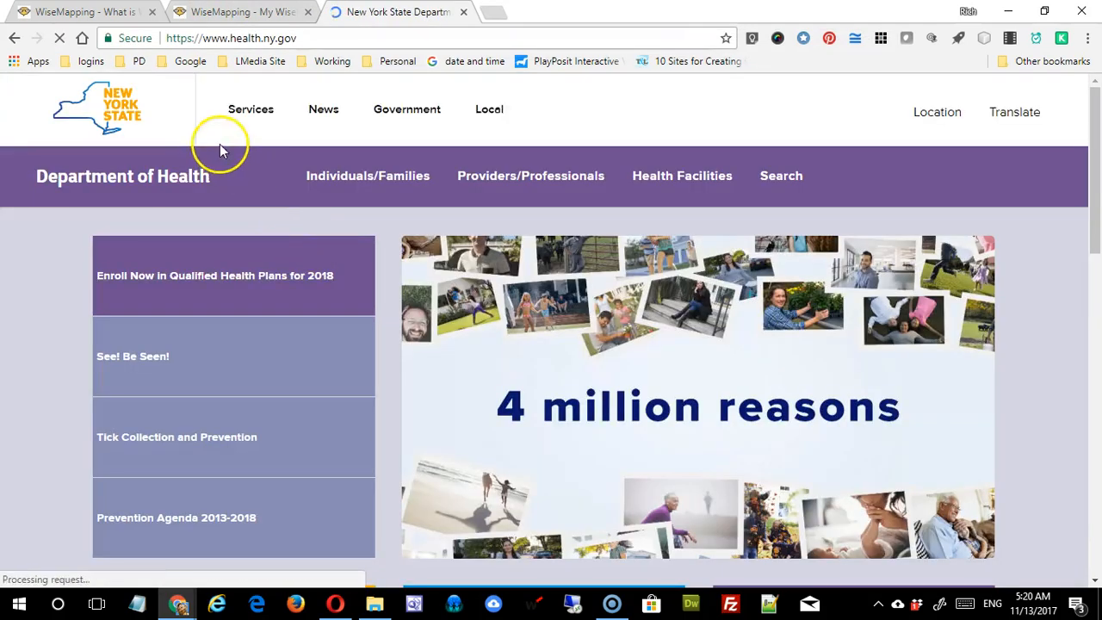
{"action": "left_click", "coordinate": [292, 38]}
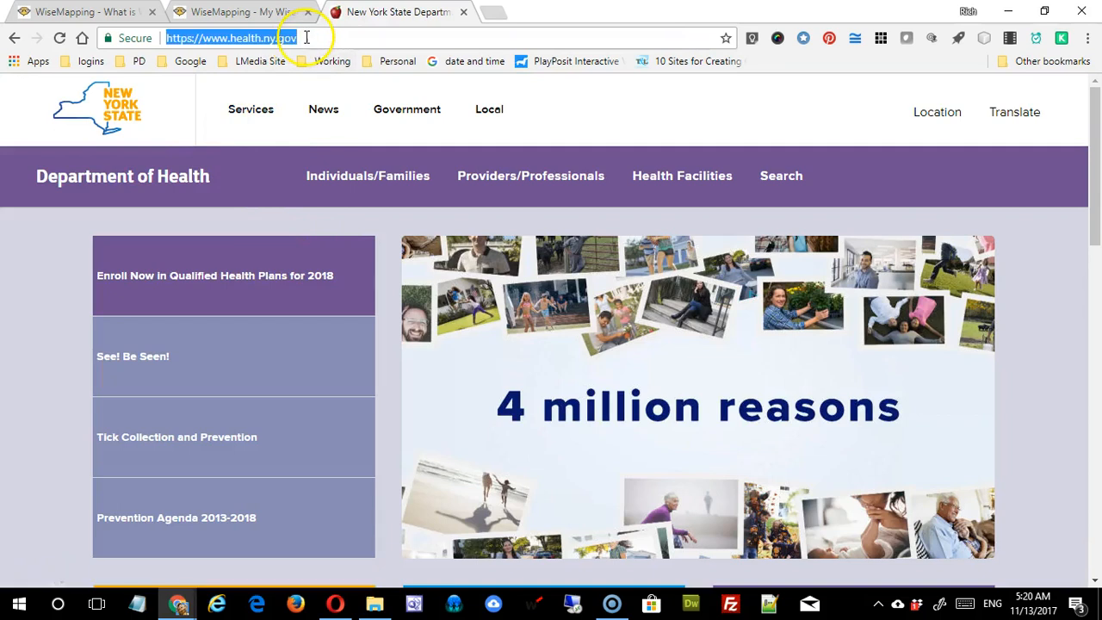
{"action": "right_click", "coordinate": [303, 39]}
{"action": "left_click", "coordinate": [339, 98]}
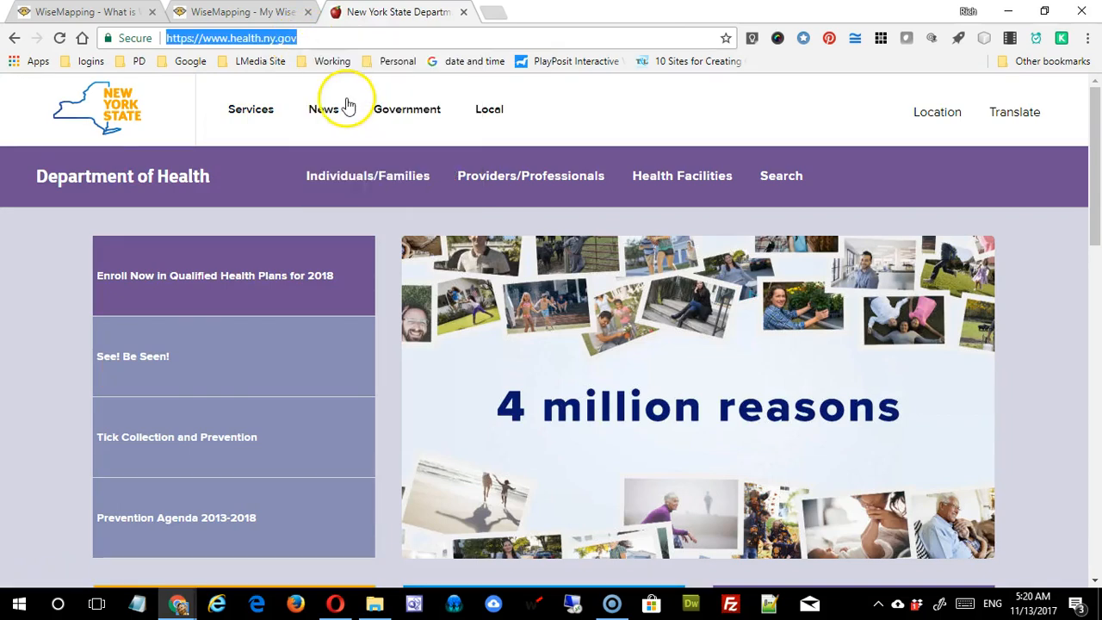
{"action": "left_click", "coordinate": [110, 14]}
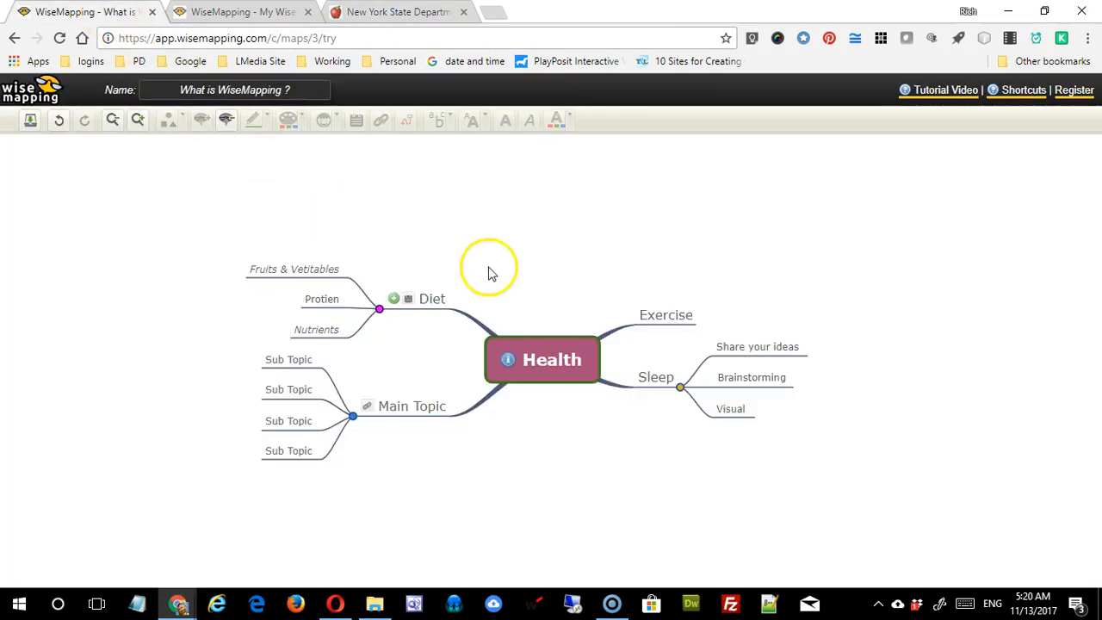
{"action": "left_click", "coordinate": [660, 315]}
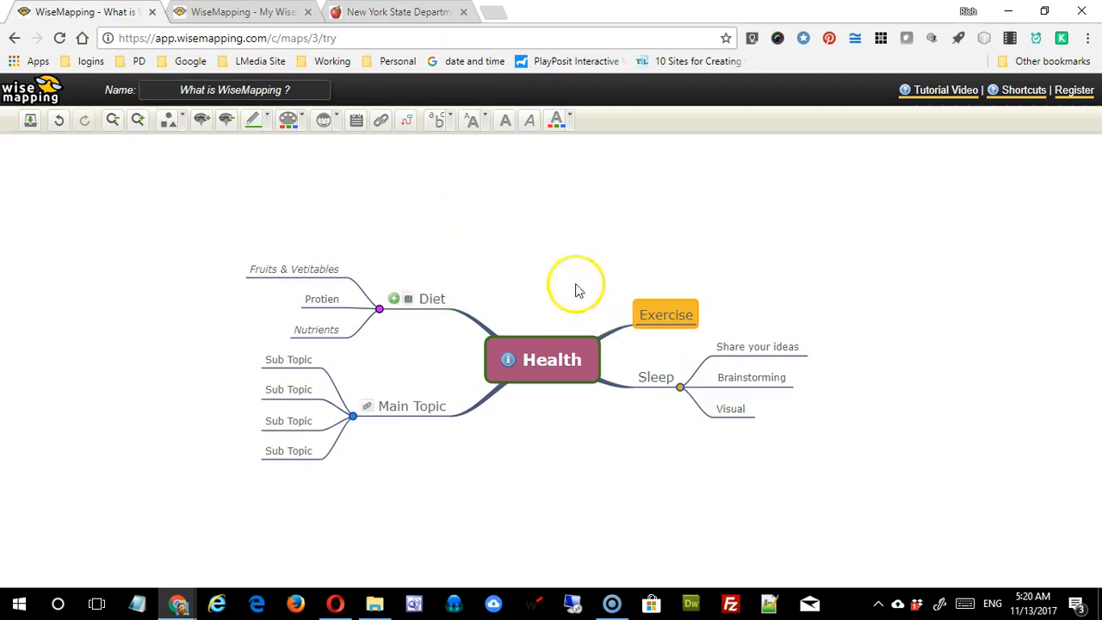
{"action": "left_click", "coordinate": [383, 121]}
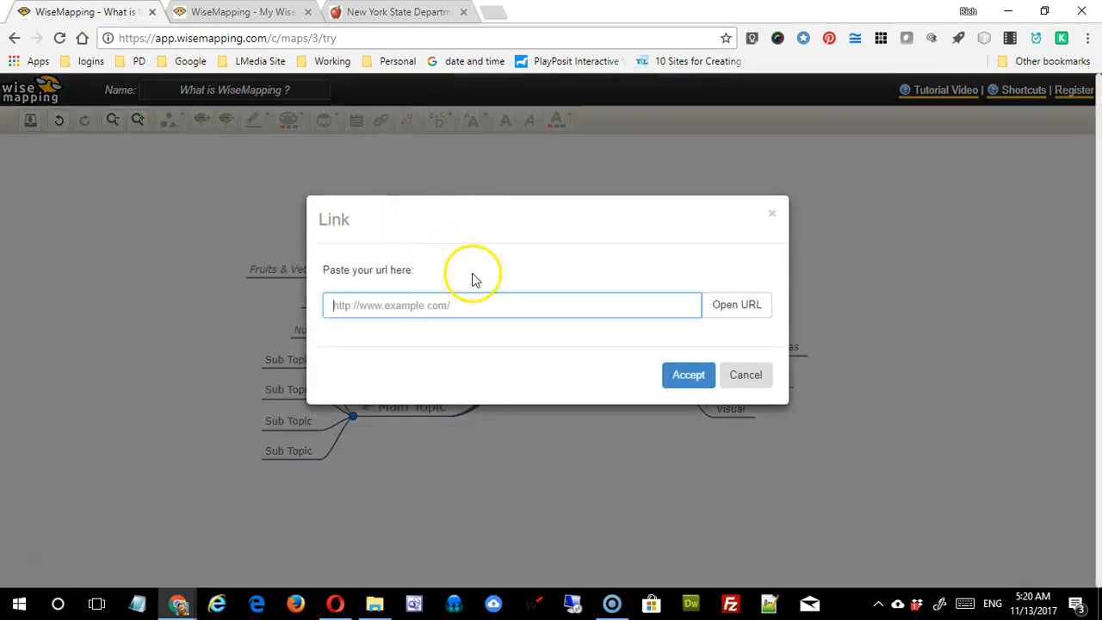
{"action": "key", "text": "ctrl+v"}
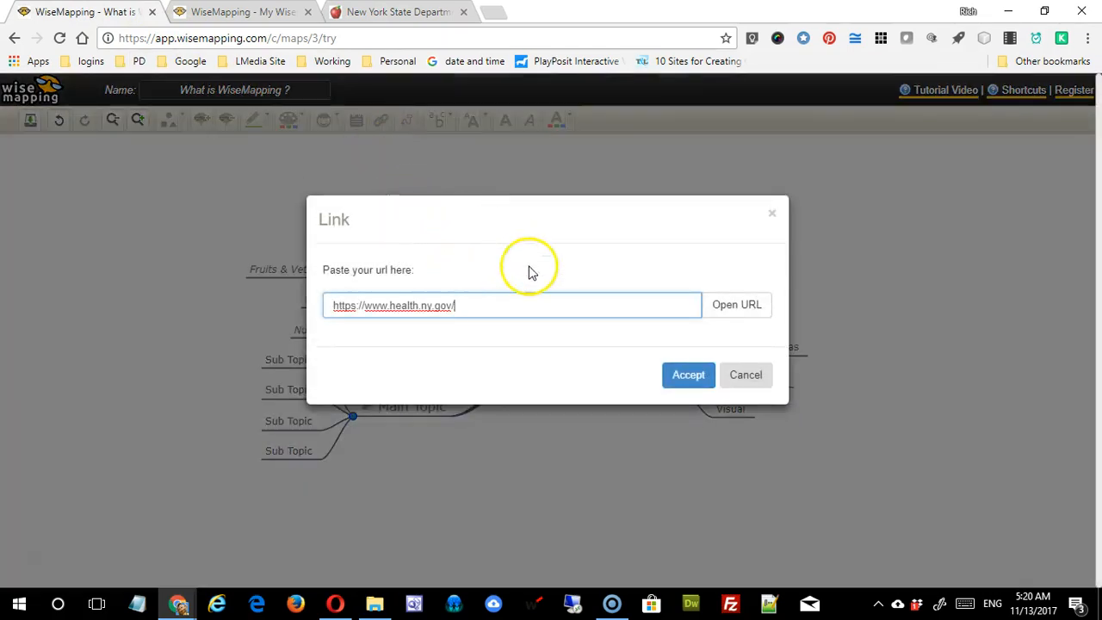
{"action": "left_click", "coordinate": [668, 378]}
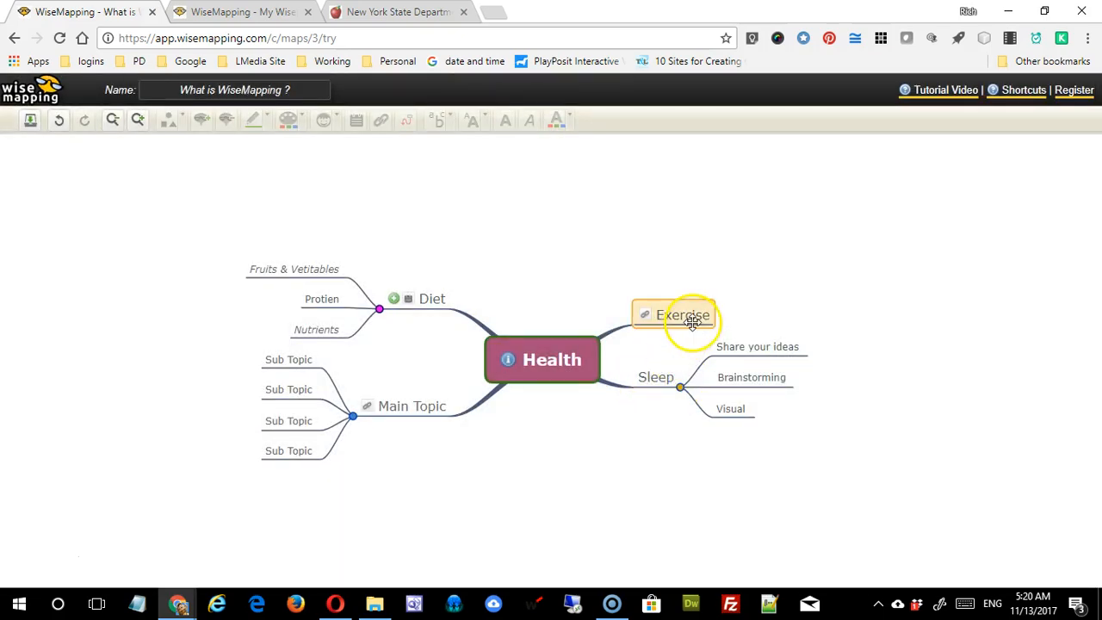
- Review the link stored on the Exercise topic and close it without making changes
{"action": "left_click", "coordinate": [689, 318]}
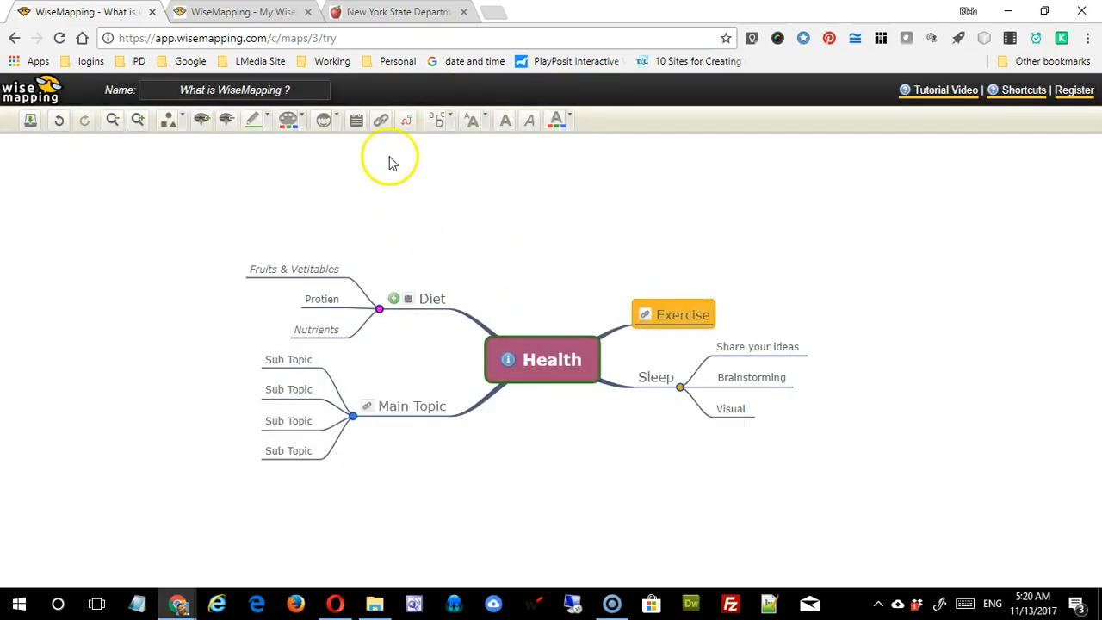
{"action": "left_click", "coordinate": [379, 121]}
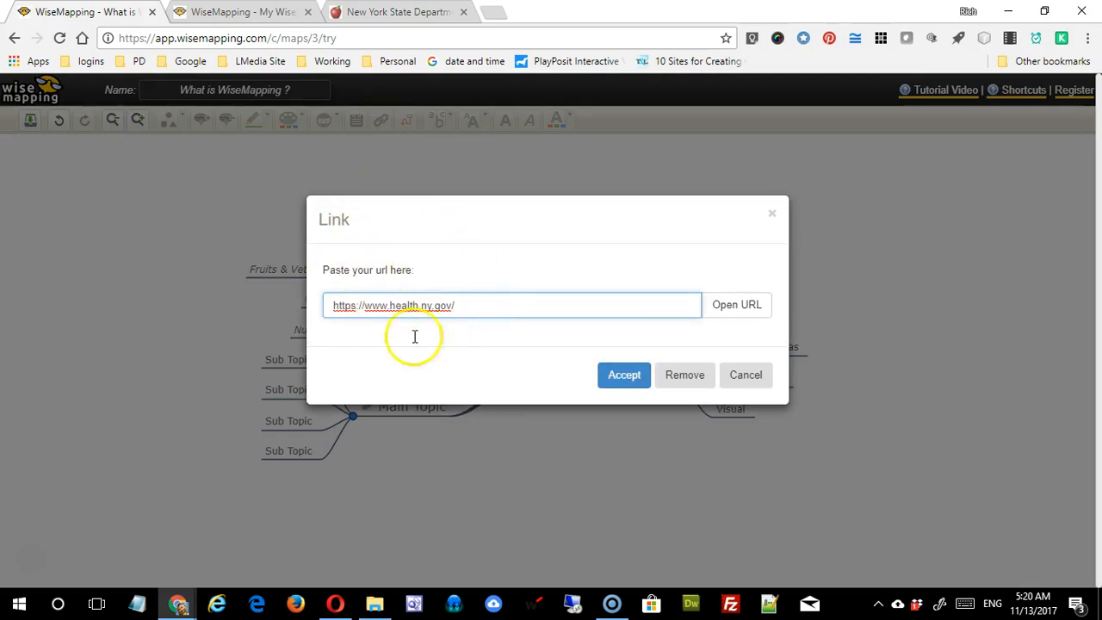
{"action": "left_click", "coordinate": [748, 375]}
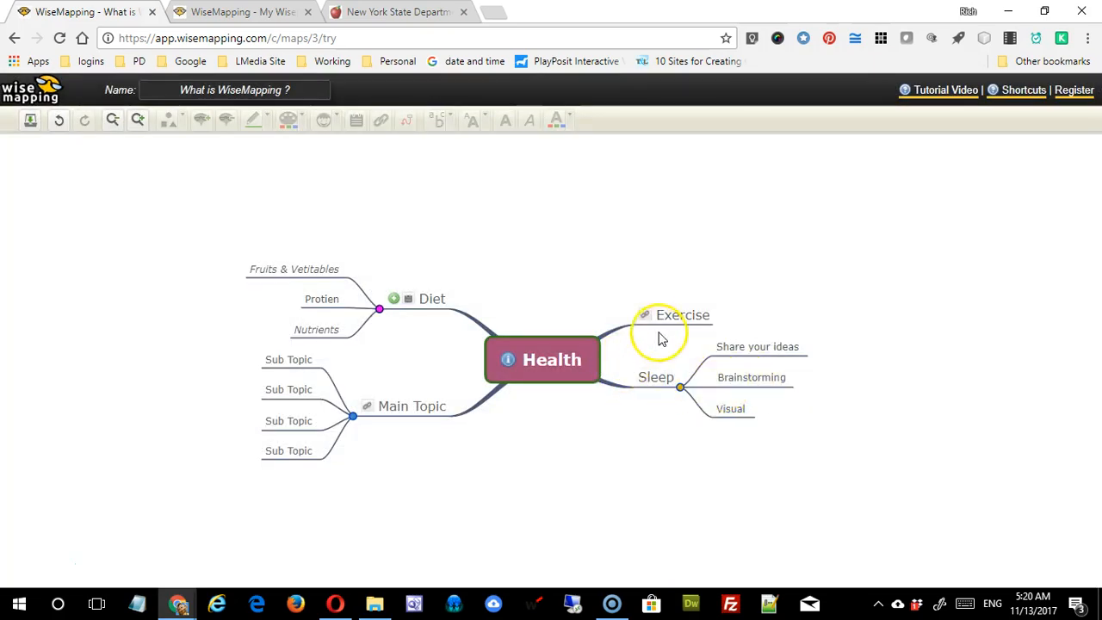
{"action": "mouse_move", "coordinate": [638, 318]}
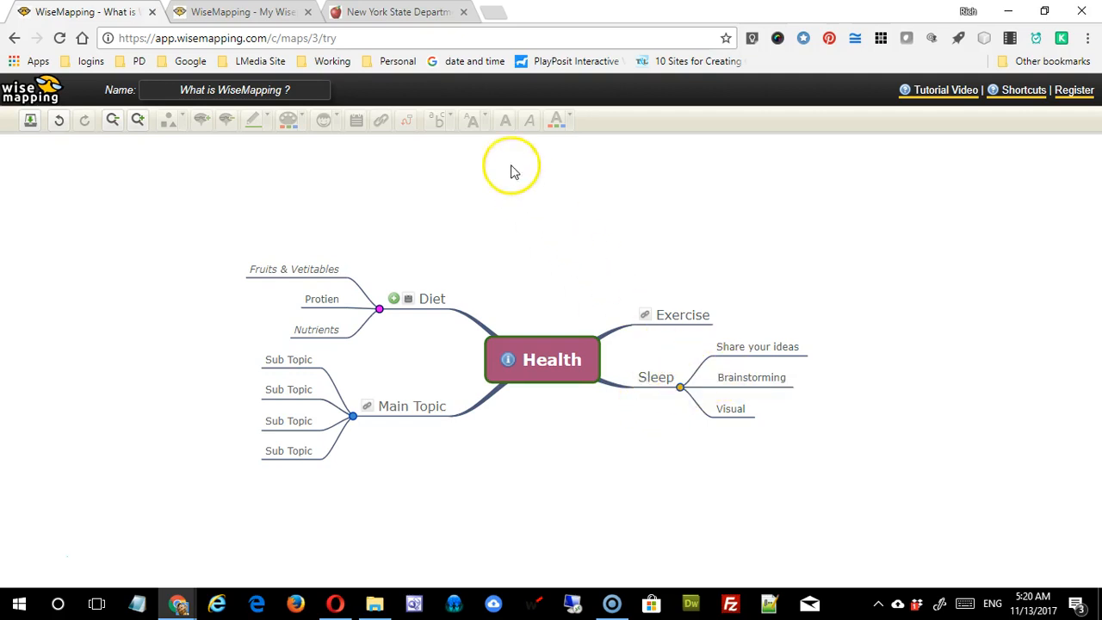
- Switch to the Department of Health browser tab, load youtube.com there and search it for "about sleep"
{"action": "left_click", "coordinate": [418, 12]}
{"action": "left_click", "coordinate": [404, 38]}
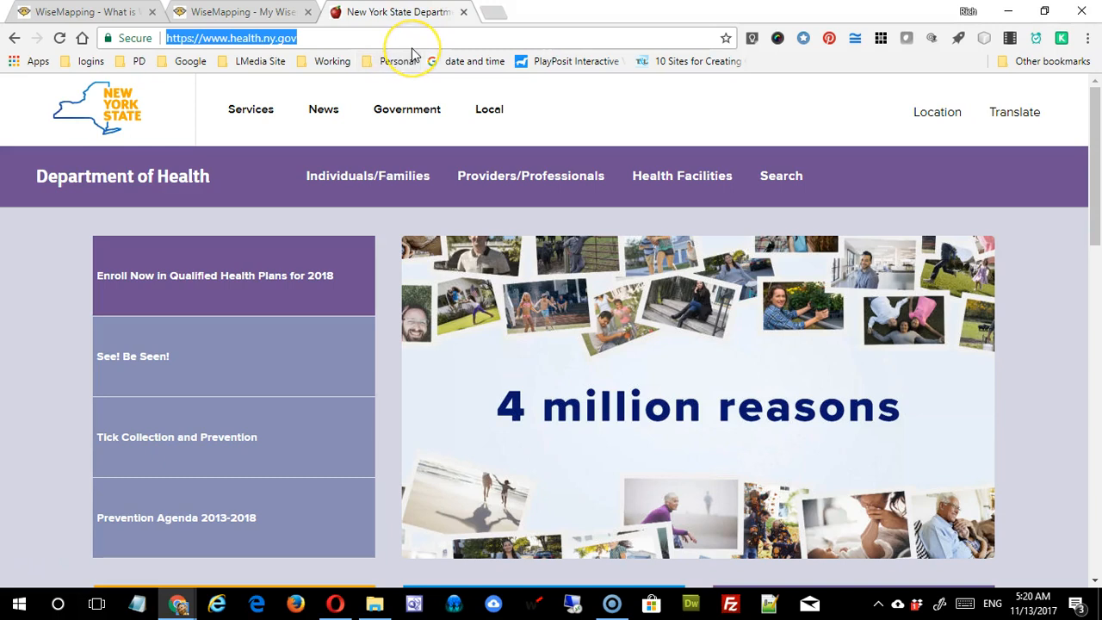
{"action": "type", "text": "youtube.com"}
{"action": "key", "text": "Return"}
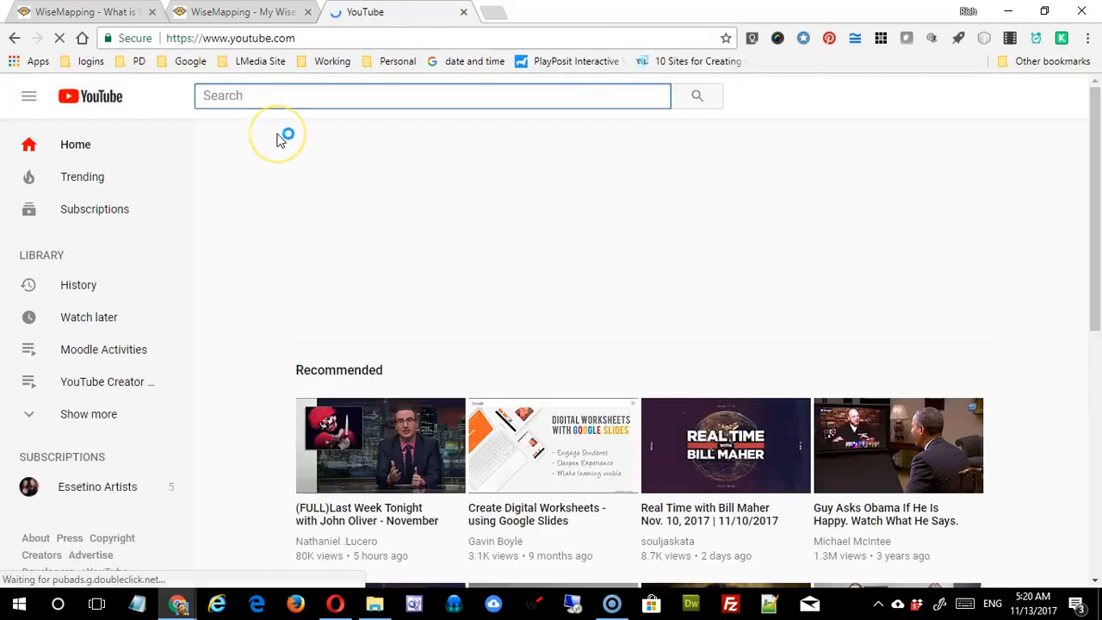
{"action": "type", "text": "about sleep"}
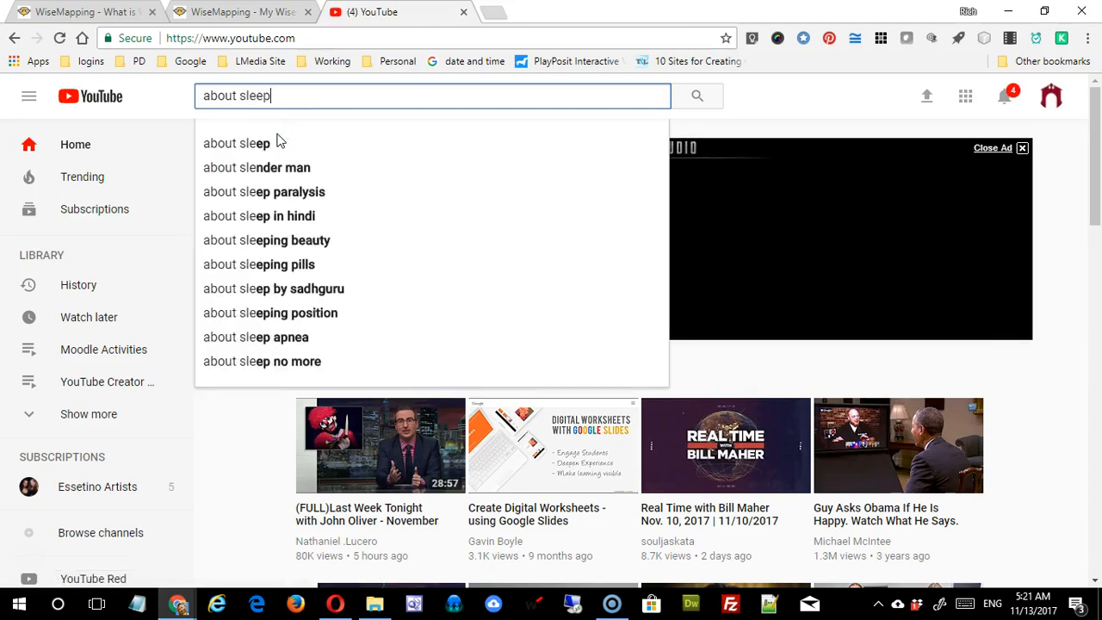
{"action": "key", "text": "Return"}
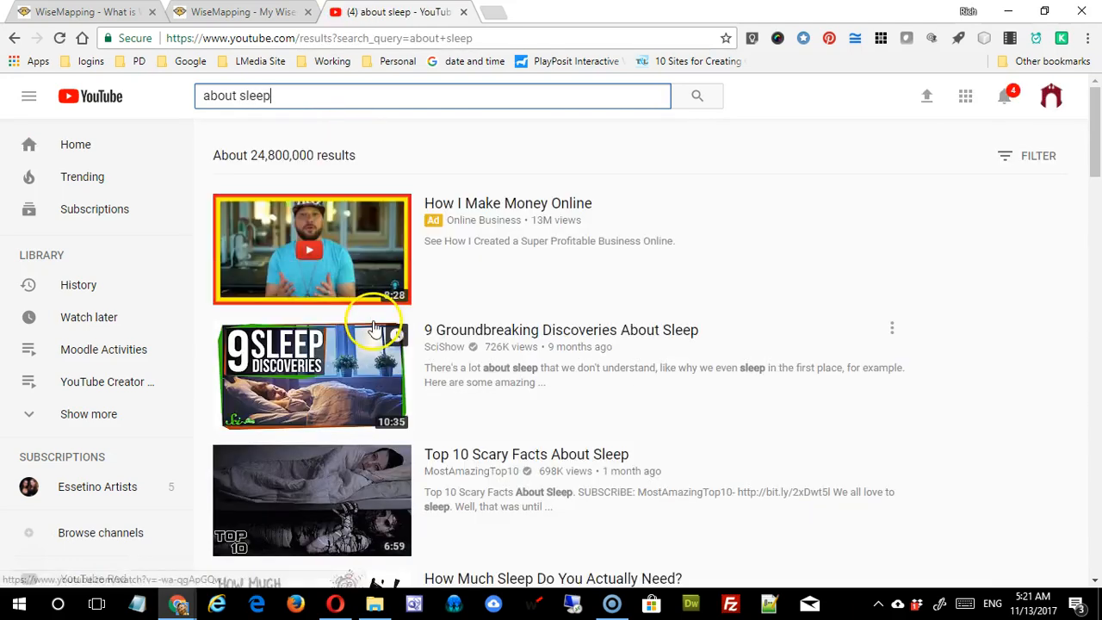
- Open TED's "Why do we sleep?" video from the YouTube search results
{"action": "scroll", "coordinate": [551, 361], "scroll_direction": "down", "scroll_amount": 2}
{"action": "scroll", "coordinate": [566, 376], "scroll_direction": "down", "scroll_amount": 1}
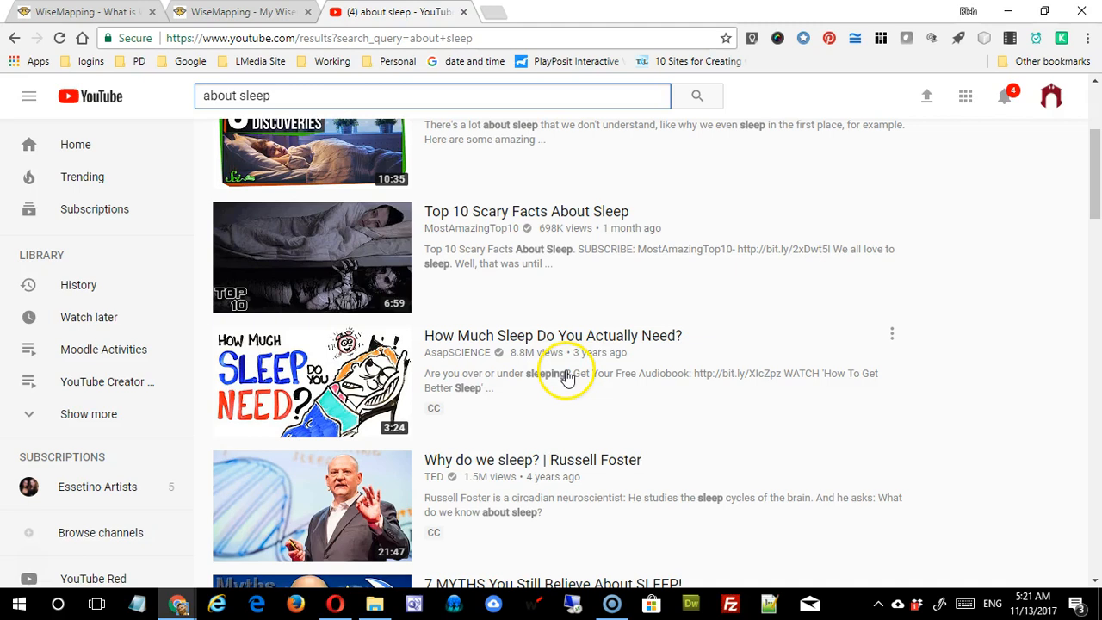
{"action": "scroll", "coordinate": [567, 376], "scroll_direction": "down", "scroll_amount": 2}
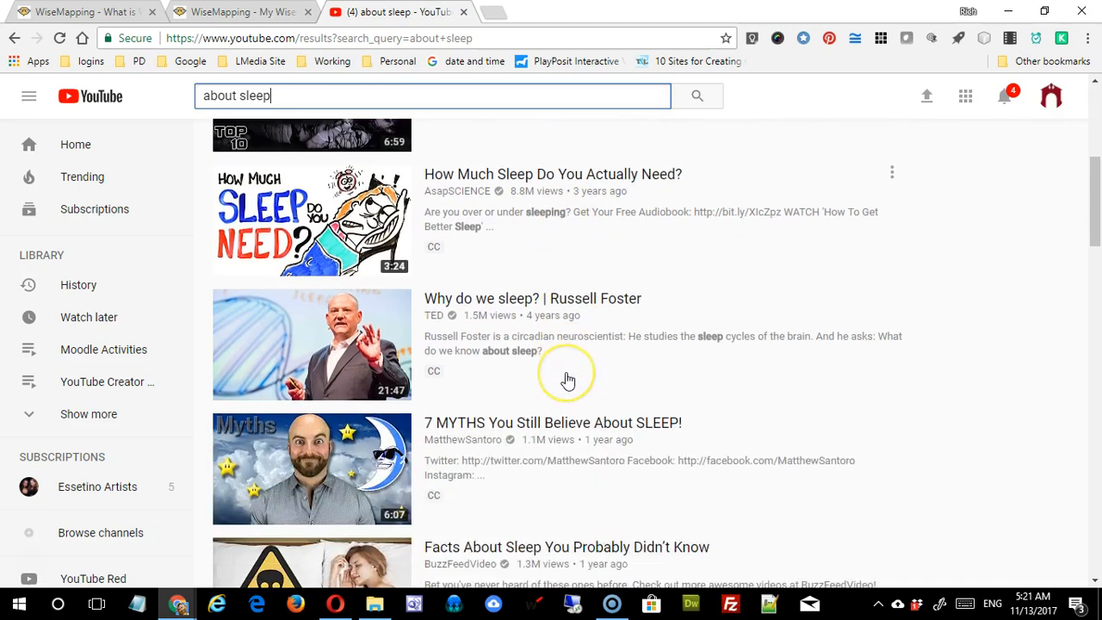
{"action": "left_click", "coordinate": [506, 301]}
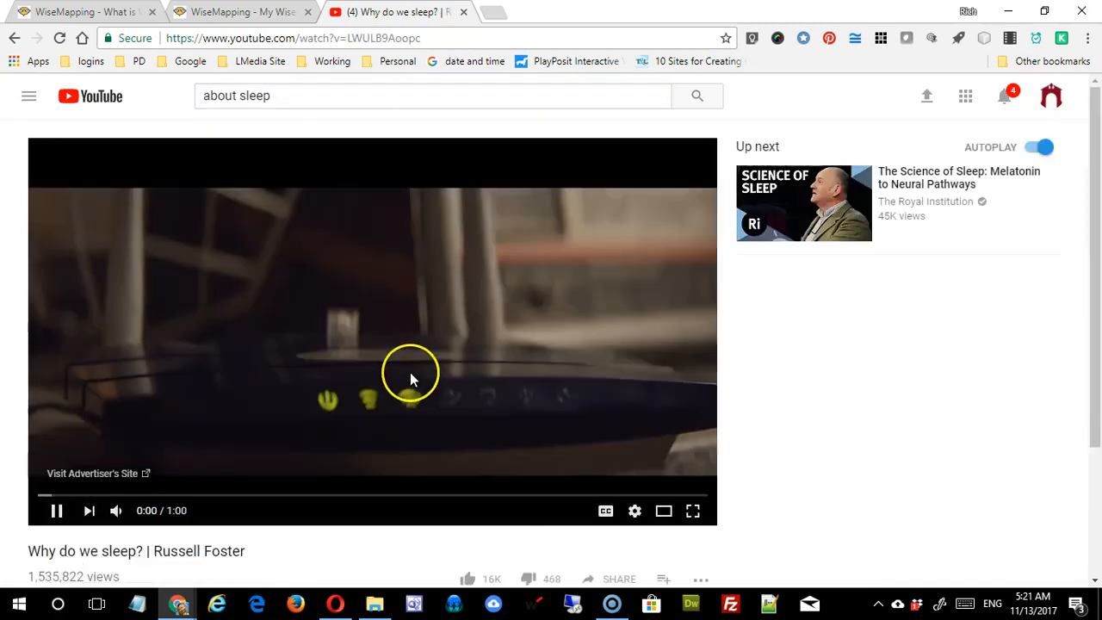
- Pause the "Why do we sleep?" video and copy its share link
{"action": "scroll", "coordinate": [409, 372], "scroll_direction": "down", "scroll_amount": 3}
{"action": "left_click", "coordinate": [56, 269]}
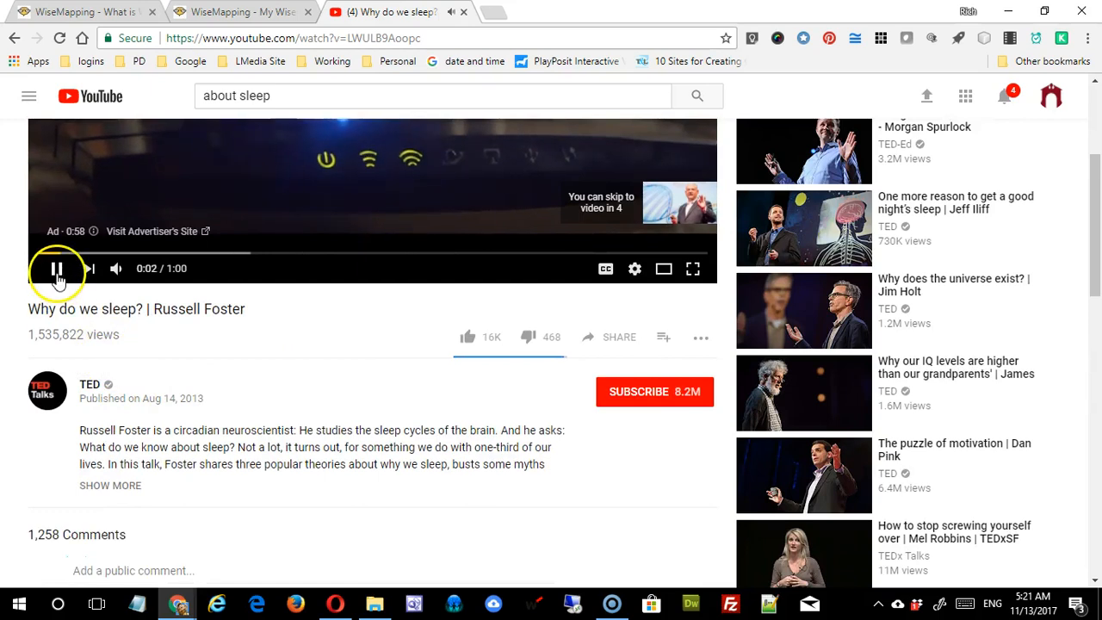
{"action": "left_click", "coordinate": [612, 338]}
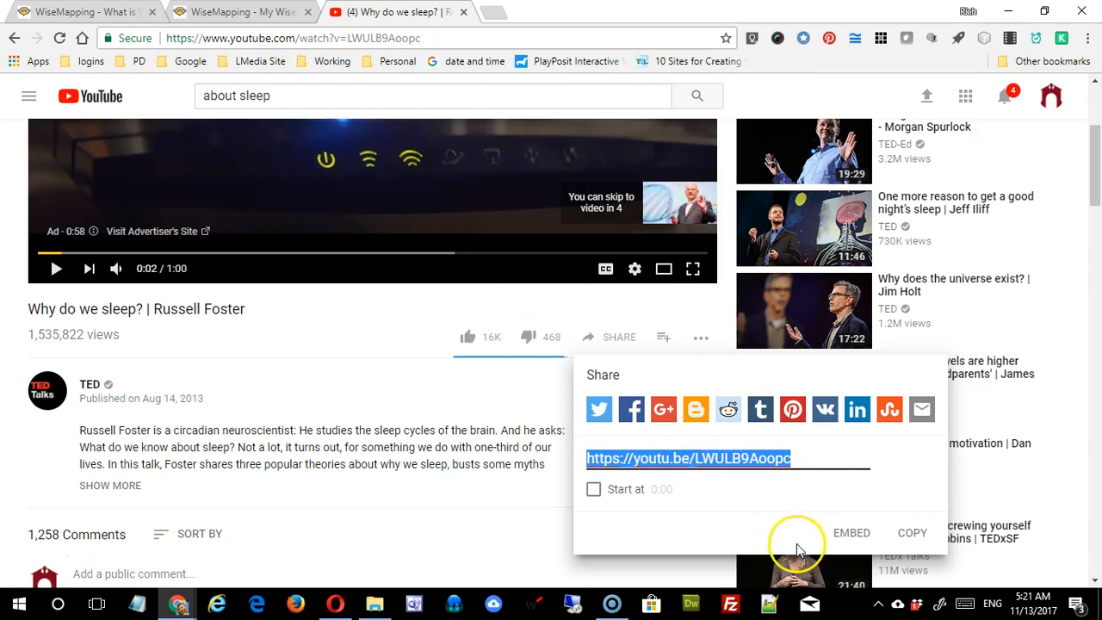
{"action": "left_click", "coordinate": [89, 14]}
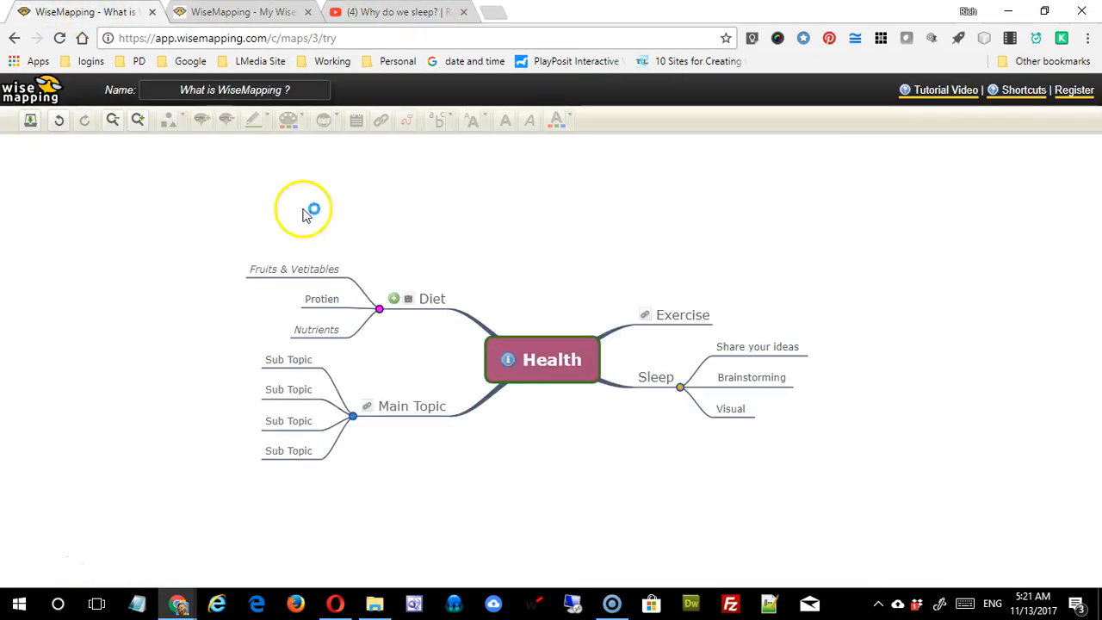
{"action": "left_click_drag", "start_coordinate": [661, 379], "coordinate": [654, 384]}
{"action": "left_click_drag", "start_coordinate": [731, 346], "coordinate": [738, 372]}
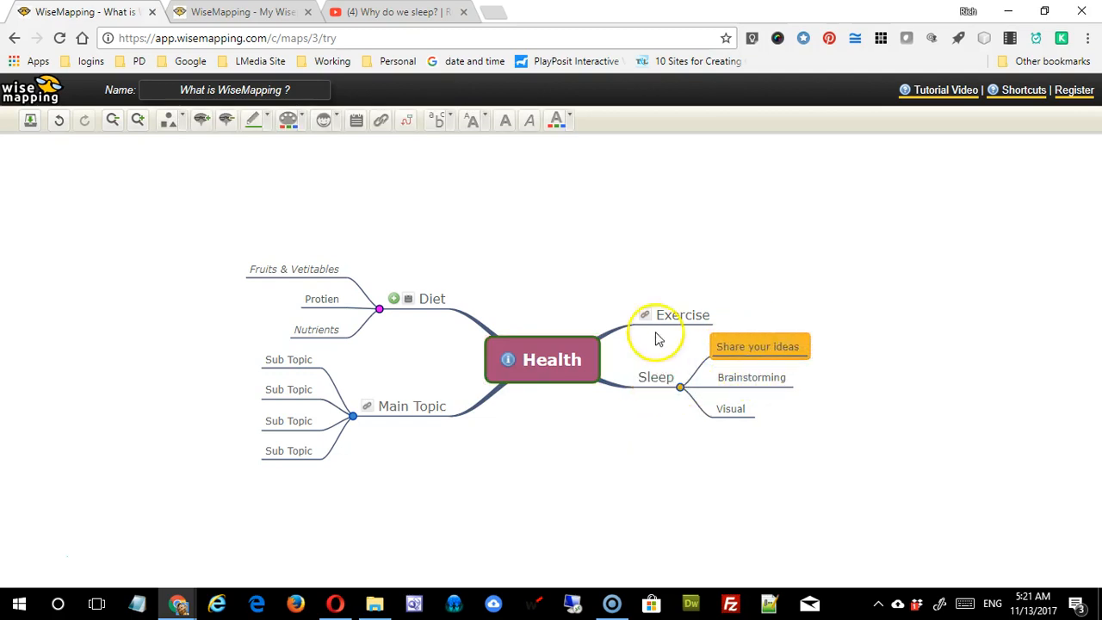
{"action": "left_click", "coordinate": [378, 121]}
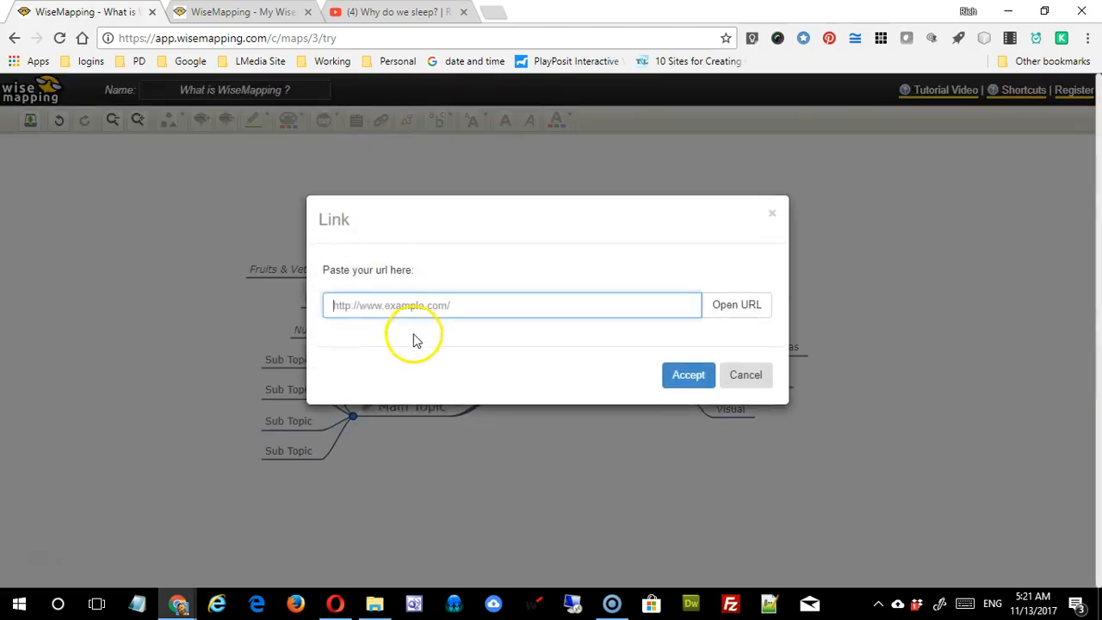
{"action": "type", "text": "https://youtu.be/UNIL8SWoqso"}
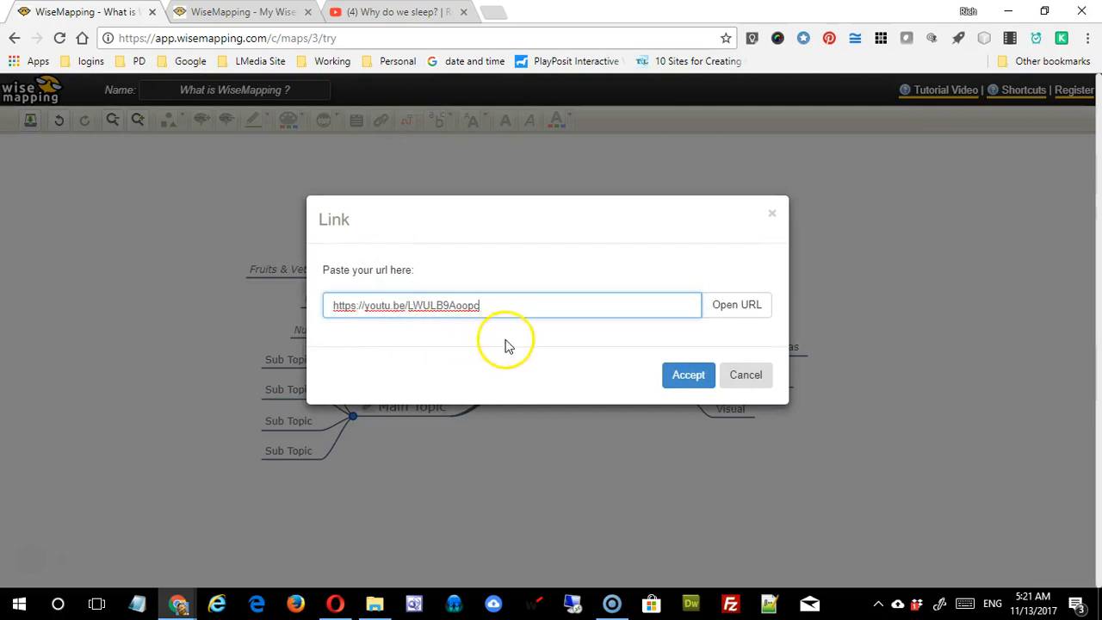
{"action": "left_click", "coordinate": [680, 372]}
{"action": "left_click", "coordinate": [736, 353]}
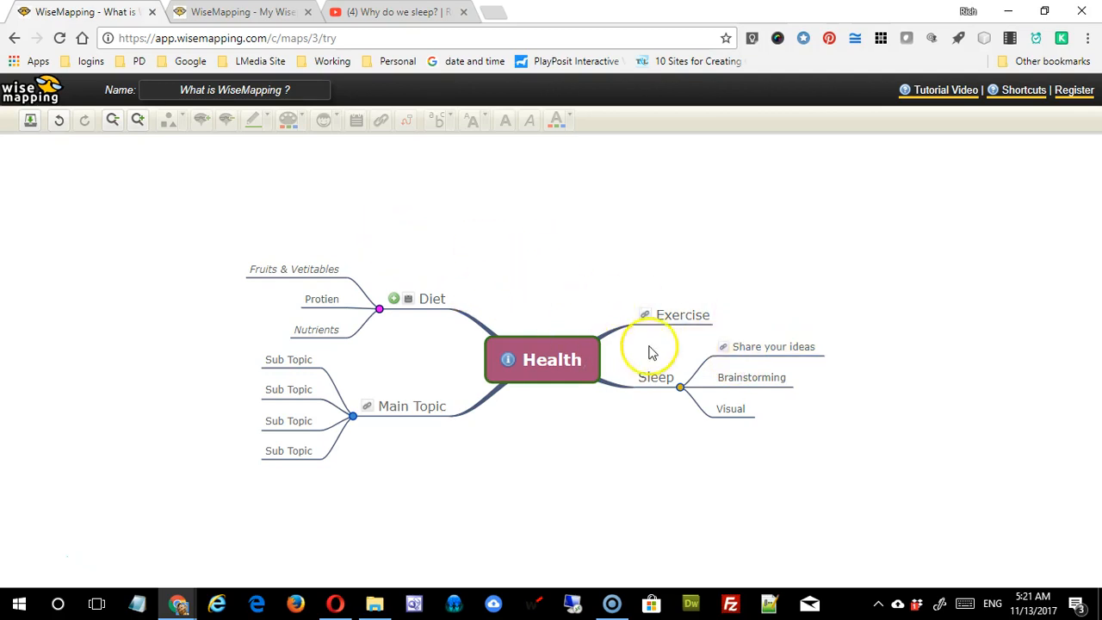
- Add a relationship arrow running from the Exercise topic to the Diet topic
{"action": "left_click", "coordinate": [686, 315]}
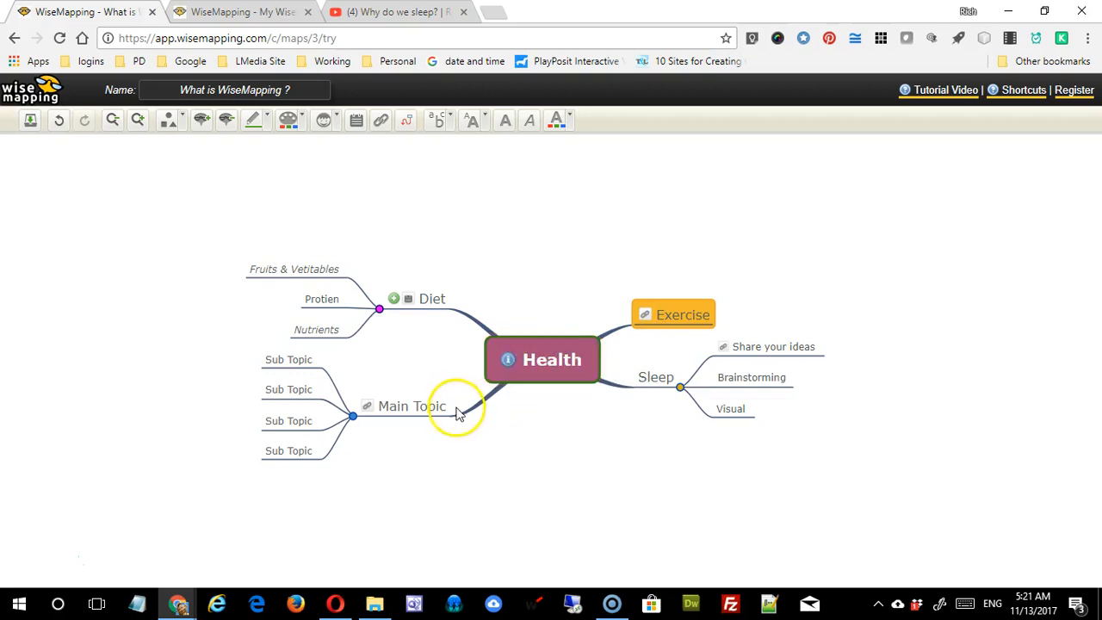
{"action": "mouse_move", "coordinate": [644, 311]}
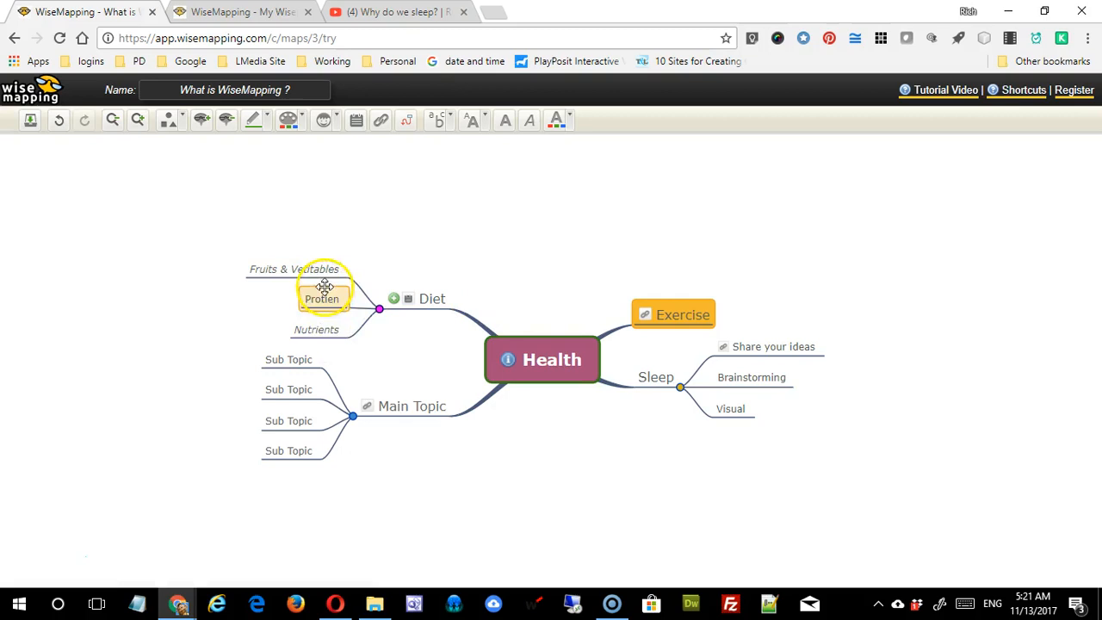
{"action": "left_click", "coordinate": [654, 317]}
{"action": "left_click", "coordinate": [408, 123]}
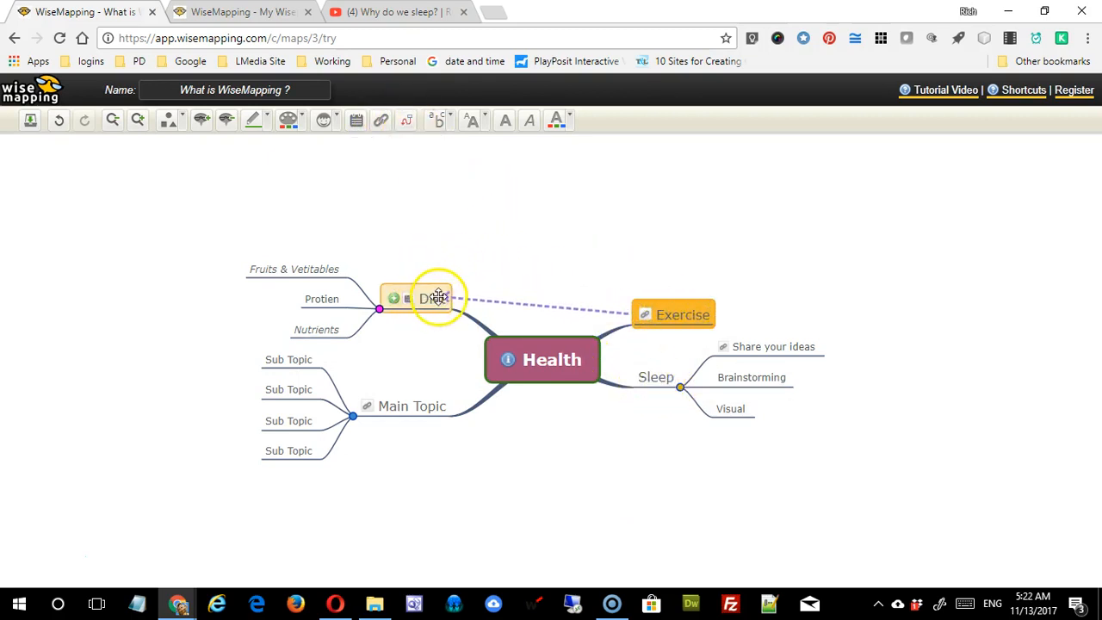
{"action": "left_click", "coordinate": [438, 297]}
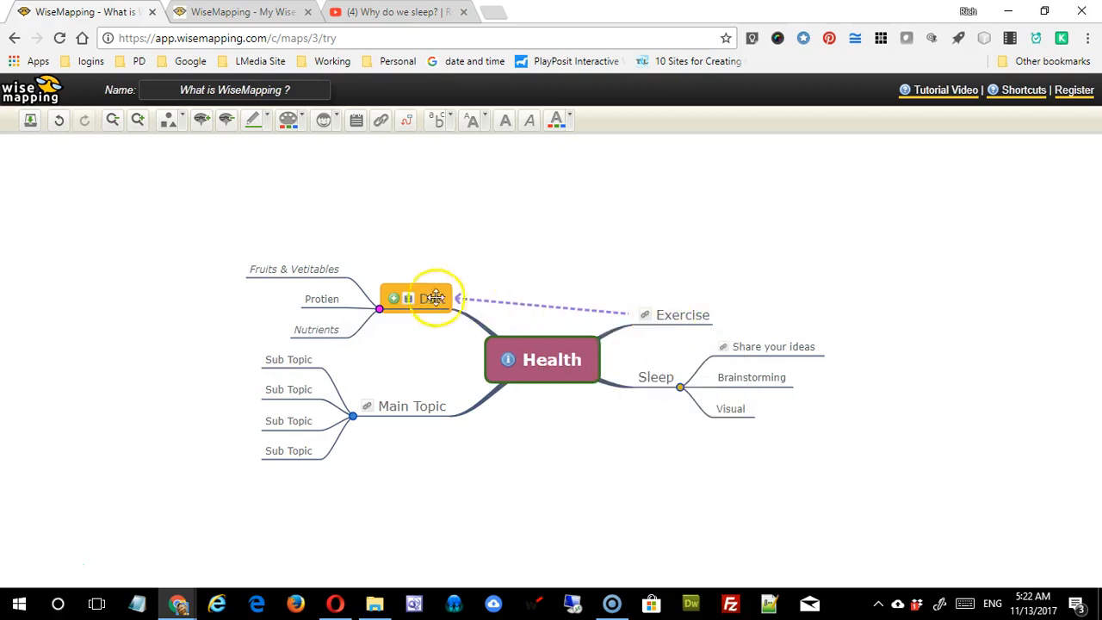
- Bend the Exercise-to-Diet relationship line into a smooth arc passing above the central Health topic
{"action": "left_click", "coordinate": [544, 309]}
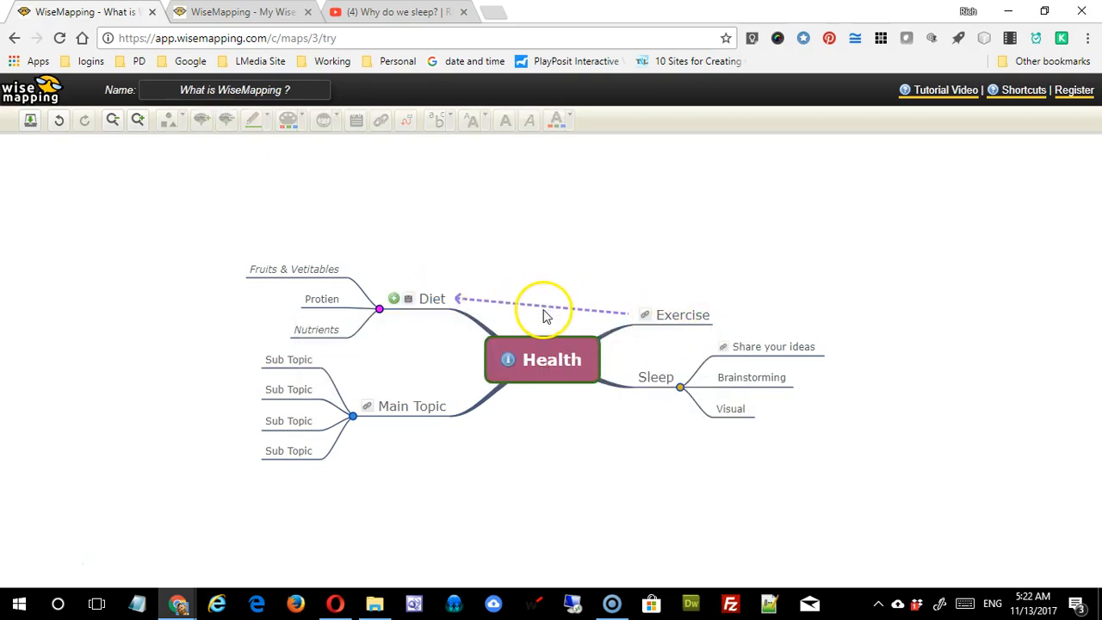
{"action": "left_click", "coordinate": [548, 312]}
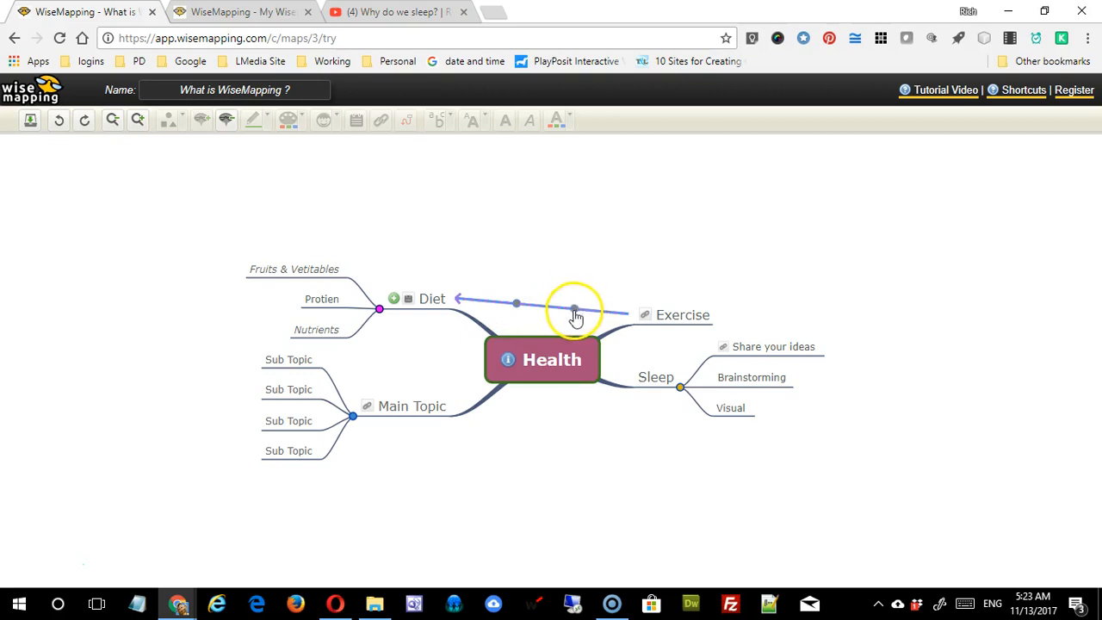
{"action": "left_click_drag", "start_coordinate": [575, 315], "coordinate": [595, 220]}
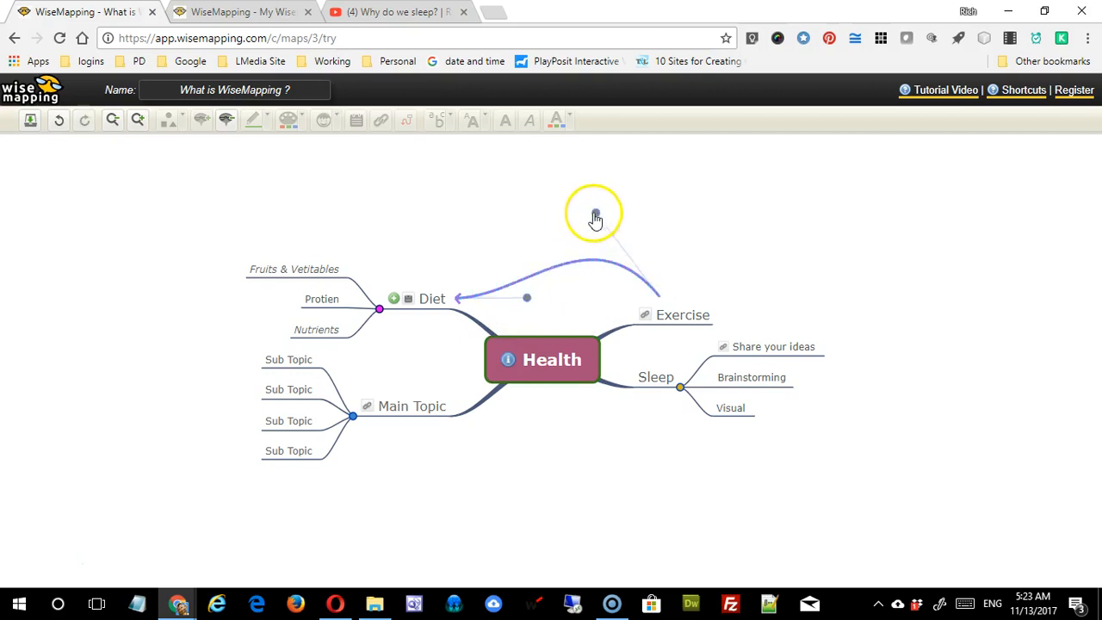
{"action": "left_click_drag", "start_coordinate": [527, 297], "coordinate": [485, 212]}
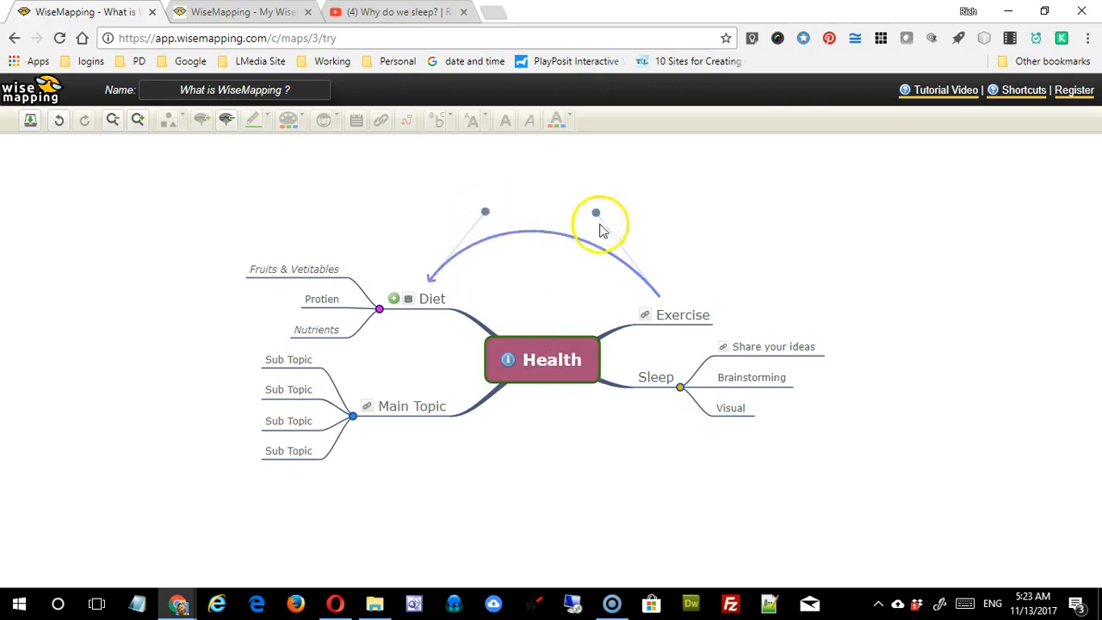
{"action": "left_click_drag", "start_coordinate": [597, 214], "coordinate": [638, 209]}
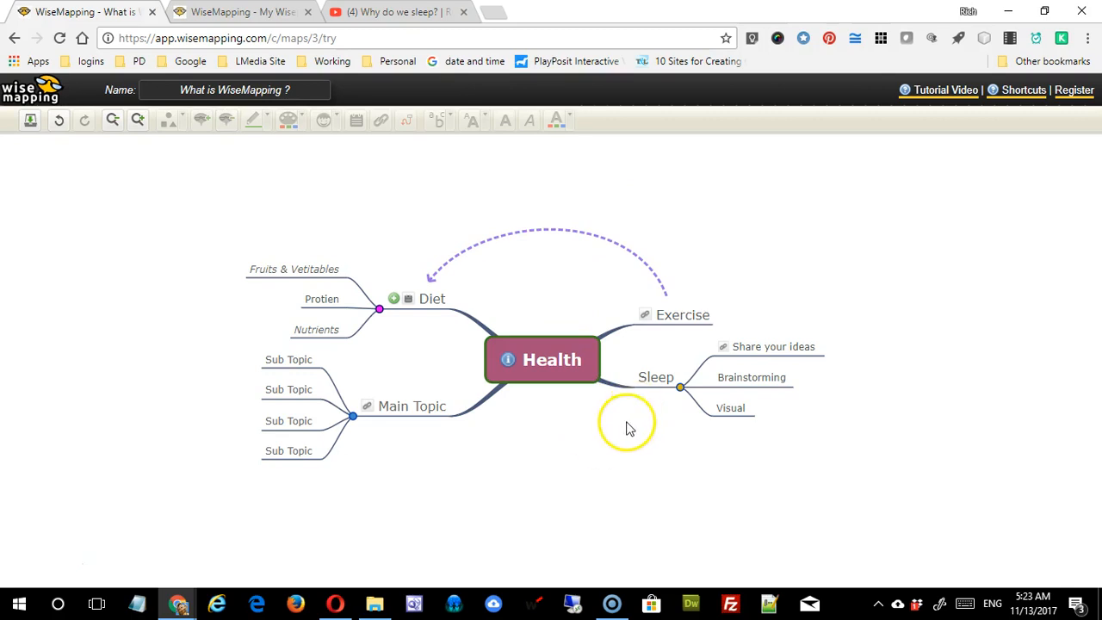
- Select all the subtopics under Sleep, Main Topic and Diet and change their font to a Times-style serif typeface
{"action": "left_click", "coordinate": [738, 347]}
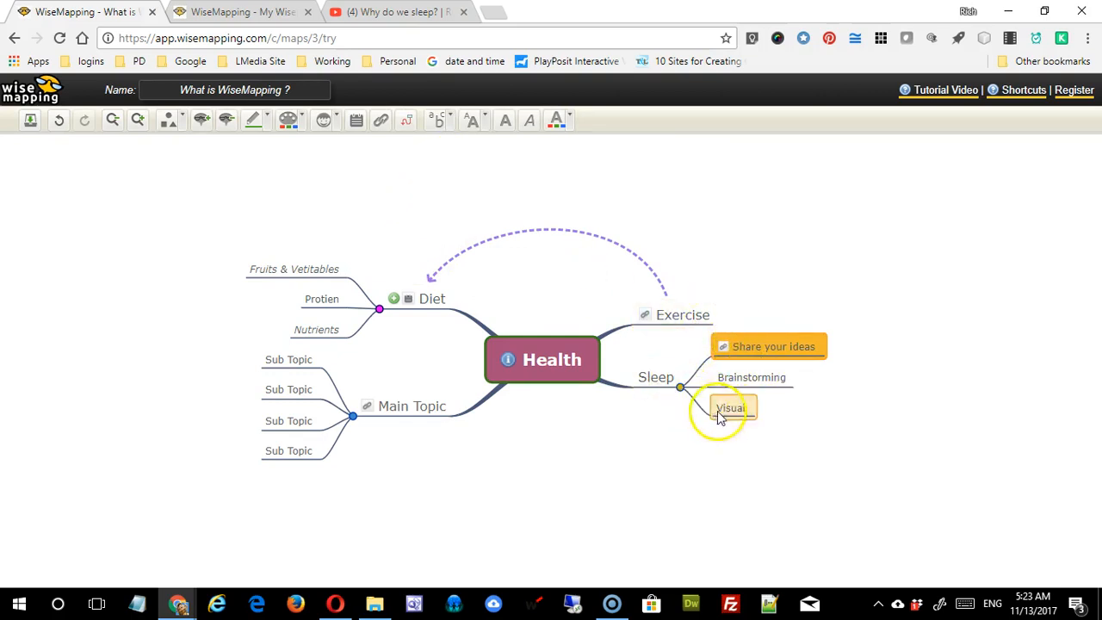
{"action": "left_click", "coordinate": [733, 378], "text": "ctrl"}
{"action": "left_click", "coordinate": [289, 450], "text": "ctrl"}
{"action": "left_click", "coordinate": [289, 420], "text": "ctrl"}
{"action": "left_click", "coordinate": [298, 396], "text": "ctrl"}
{"action": "left_click", "coordinate": [290, 359], "text": "ctrl"}
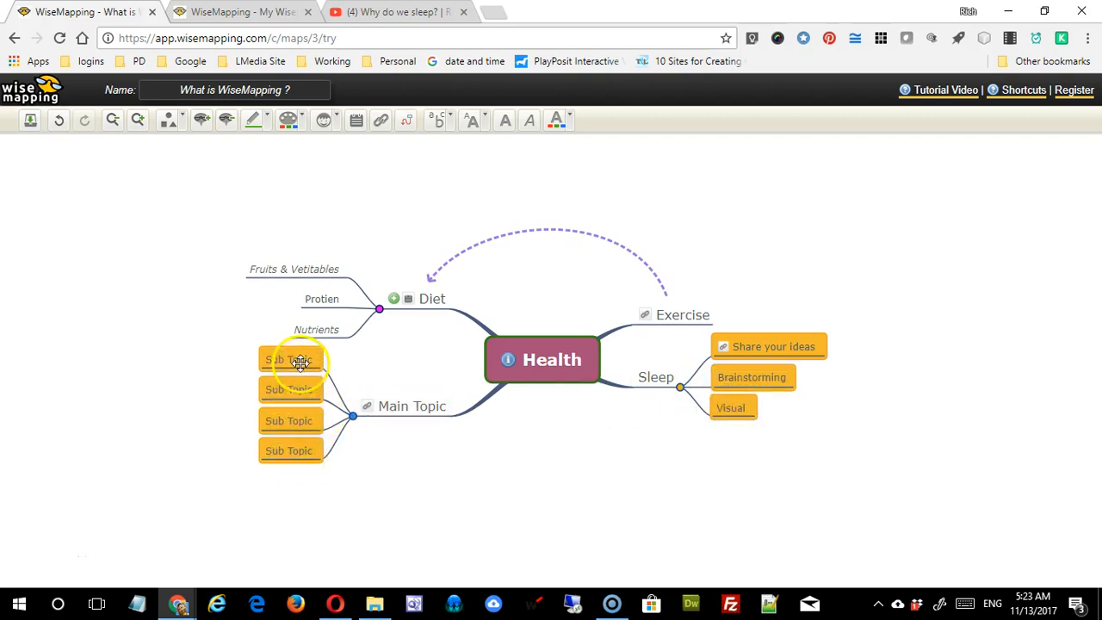
{"action": "left_click", "coordinate": [317, 330], "text": "ctrl"}
{"action": "left_click", "coordinate": [322, 303], "text": "ctrl"}
{"action": "left_click", "coordinate": [296, 267], "text": "ctrl"}
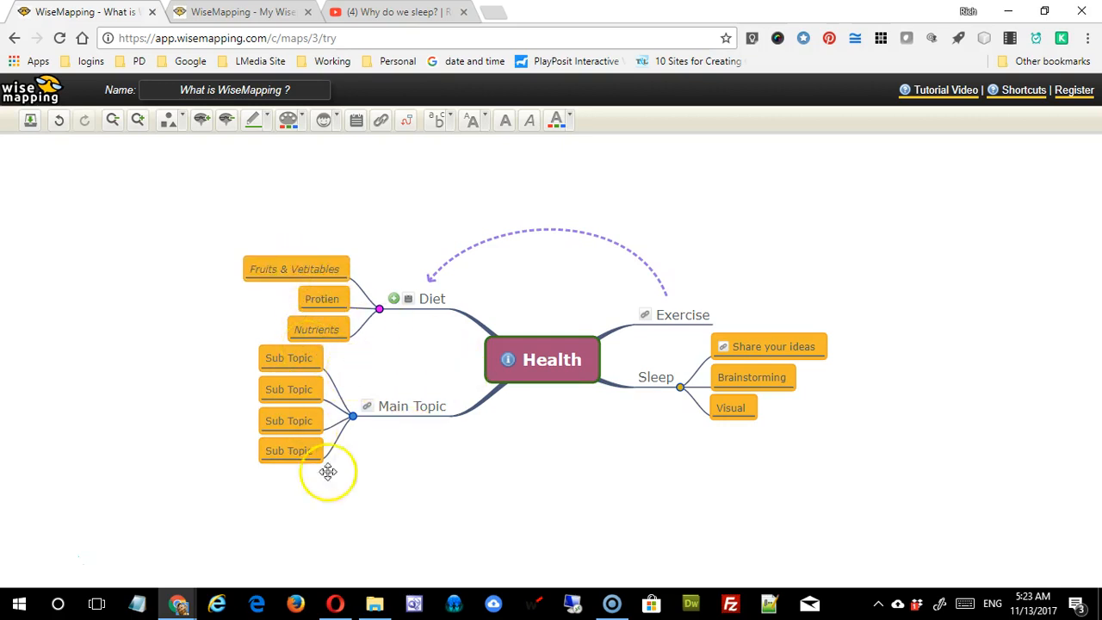
{"action": "left_click", "coordinate": [454, 129]}
{"action": "left_click", "coordinate": [430, 162]}
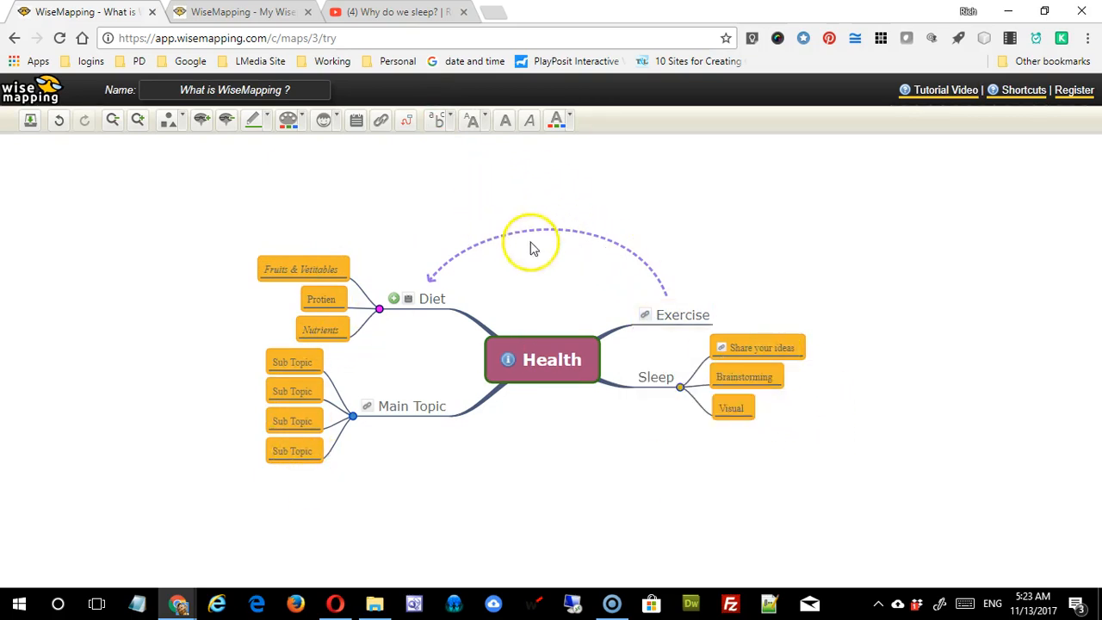
- Set the font size of the selected subtopics to Large
{"action": "left_click", "coordinate": [479, 120]}
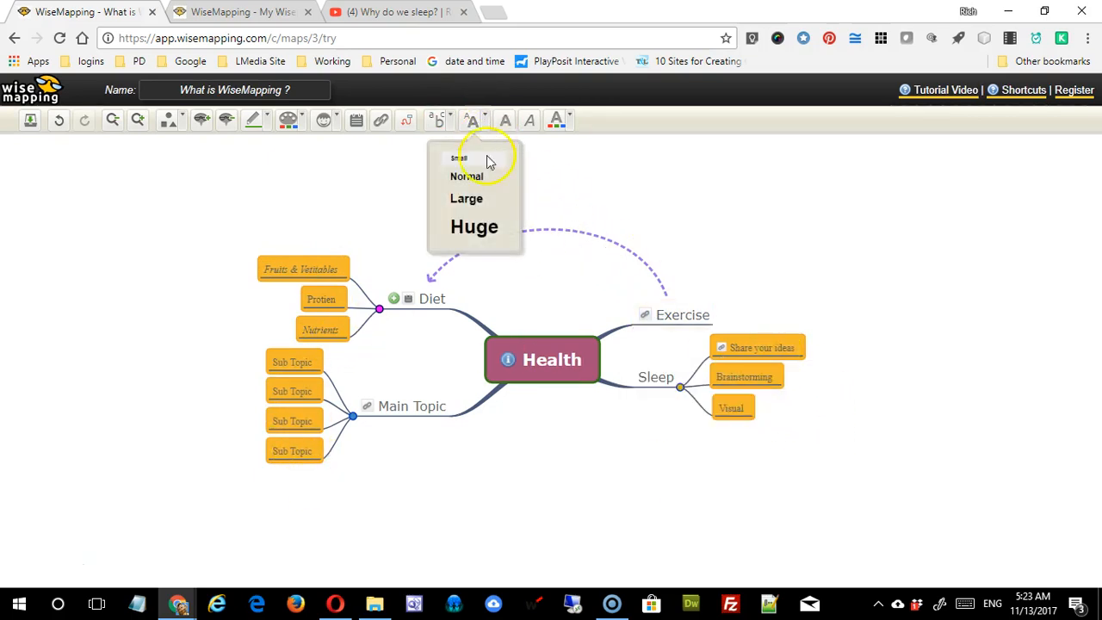
{"action": "left_click", "coordinate": [469, 198]}
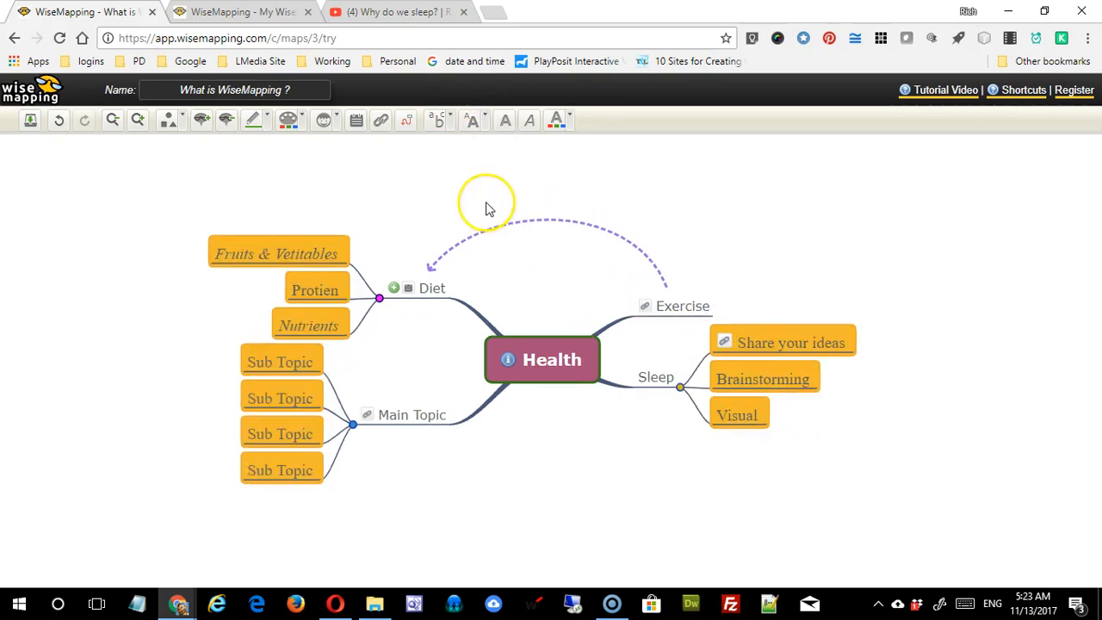
{"action": "left_click", "coordinate": [482, 121]}
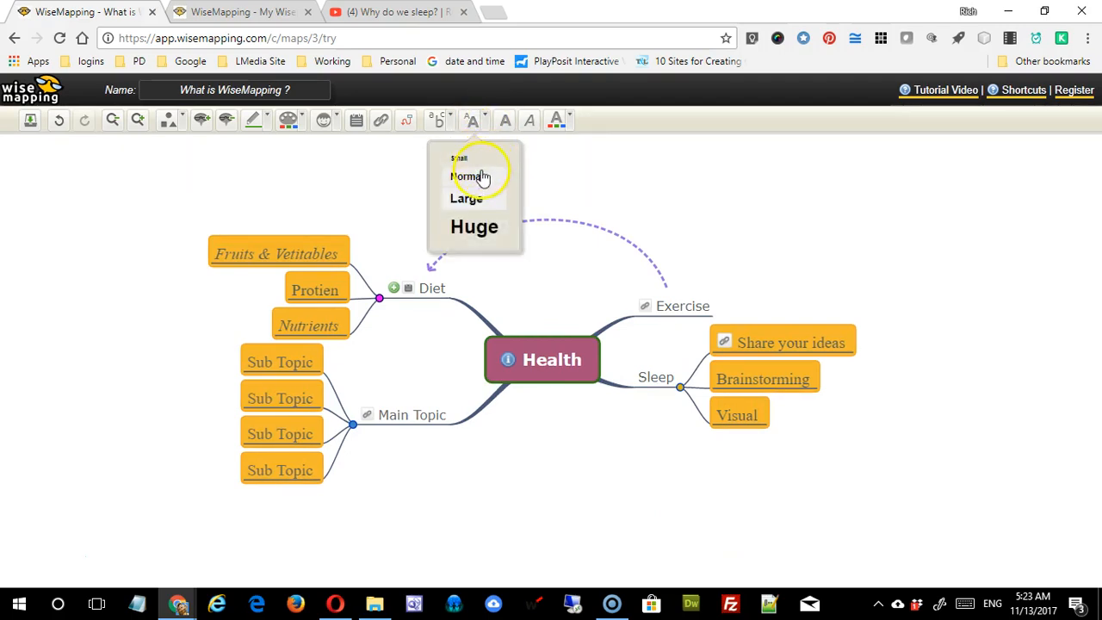
- Try toggling bold and then italic on the selected subtopics, reverting each toggle
{"action": "left_click", "coordinate": [508, 122]}
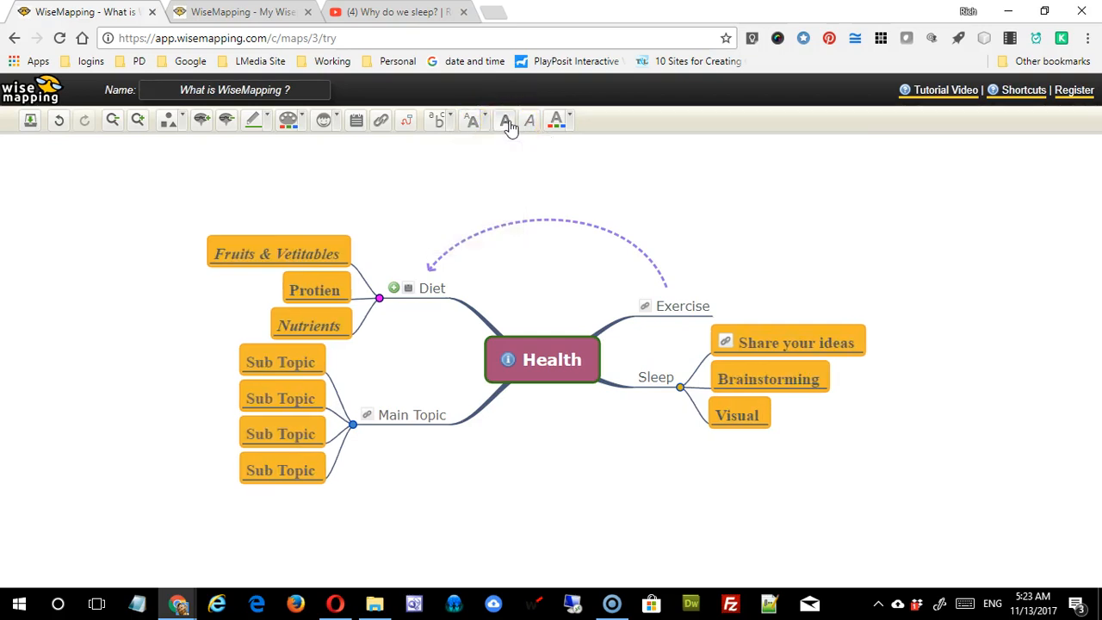
{"action": "left_click", "coordinate": [509, 124]}
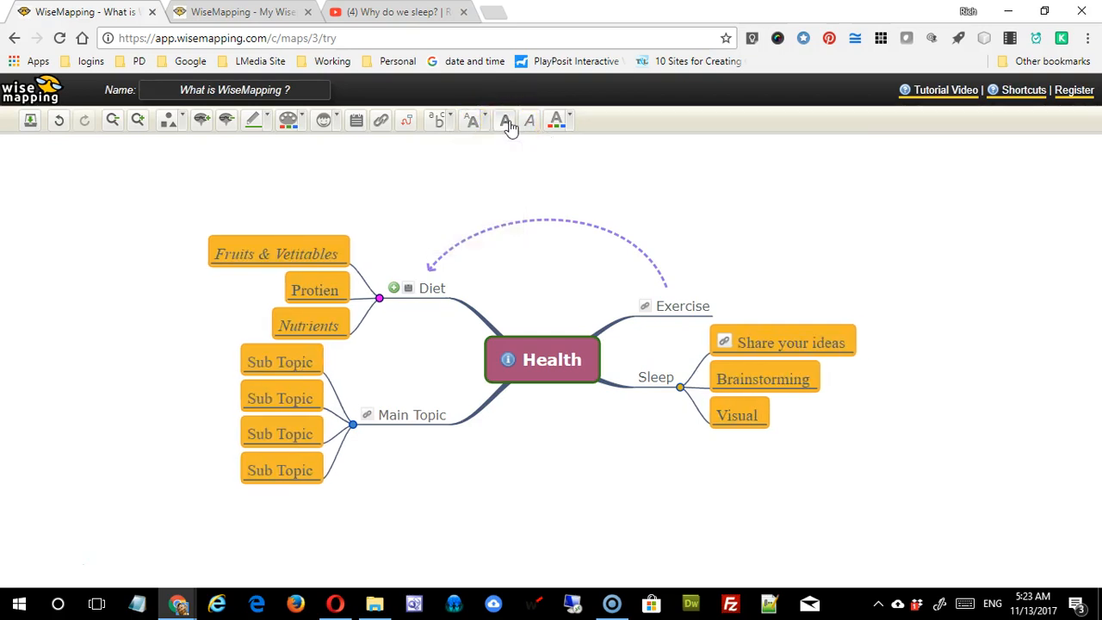
{"action": "left_click", "coordinate": [529, 123]}
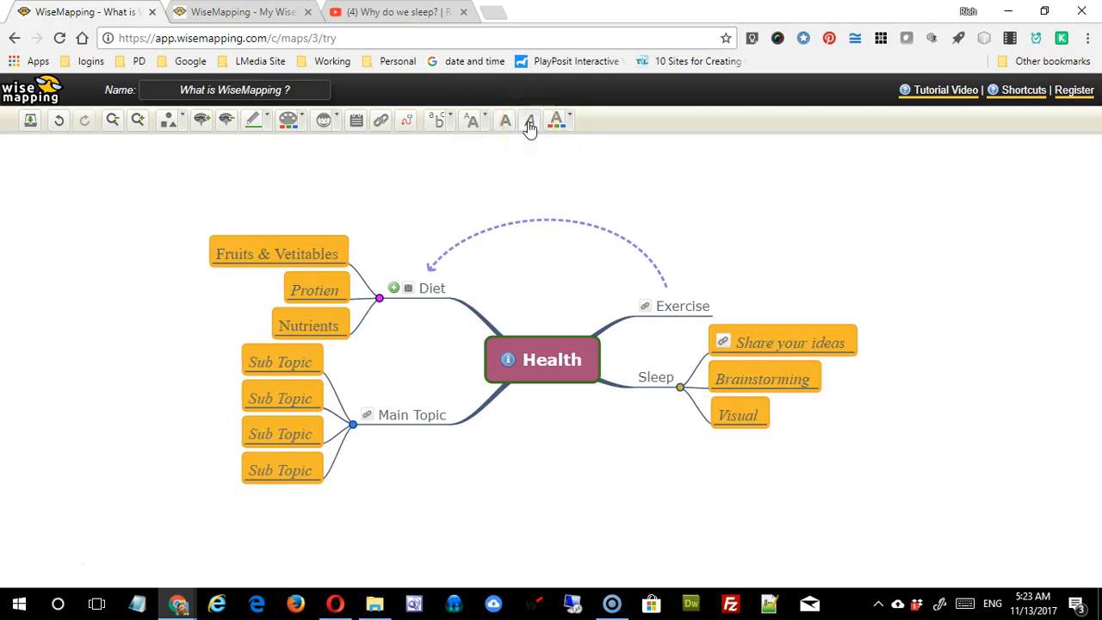
{"action": "left_click", "coordinate": [529, 123]}
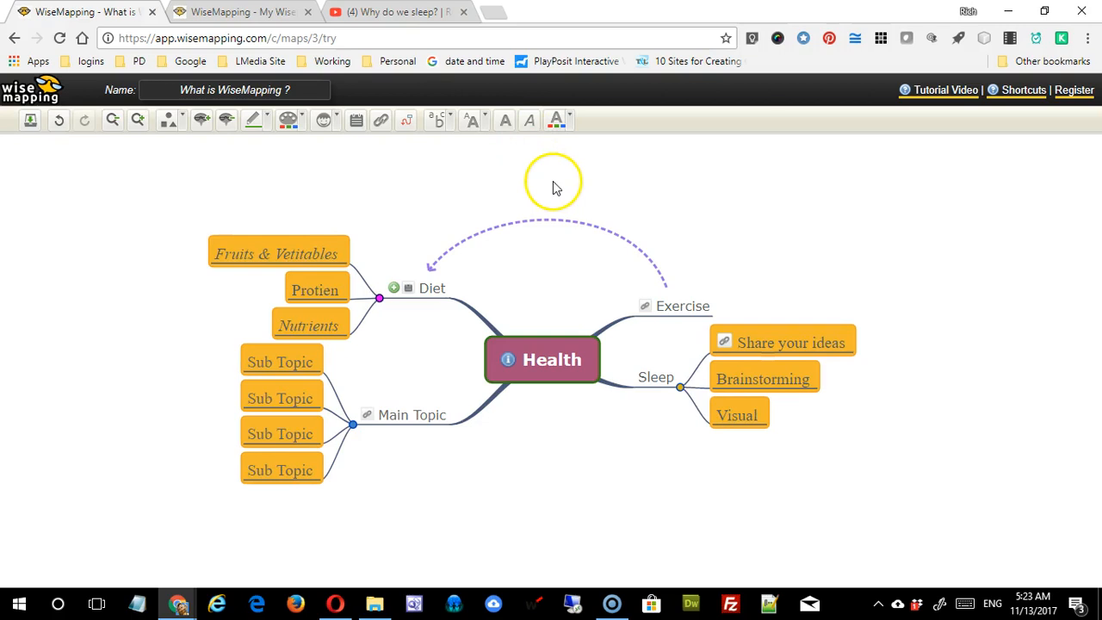
- Color the selected subtopics' text dark red and deselect them
{"action": "left_click", "coordinate": [558, 120]}
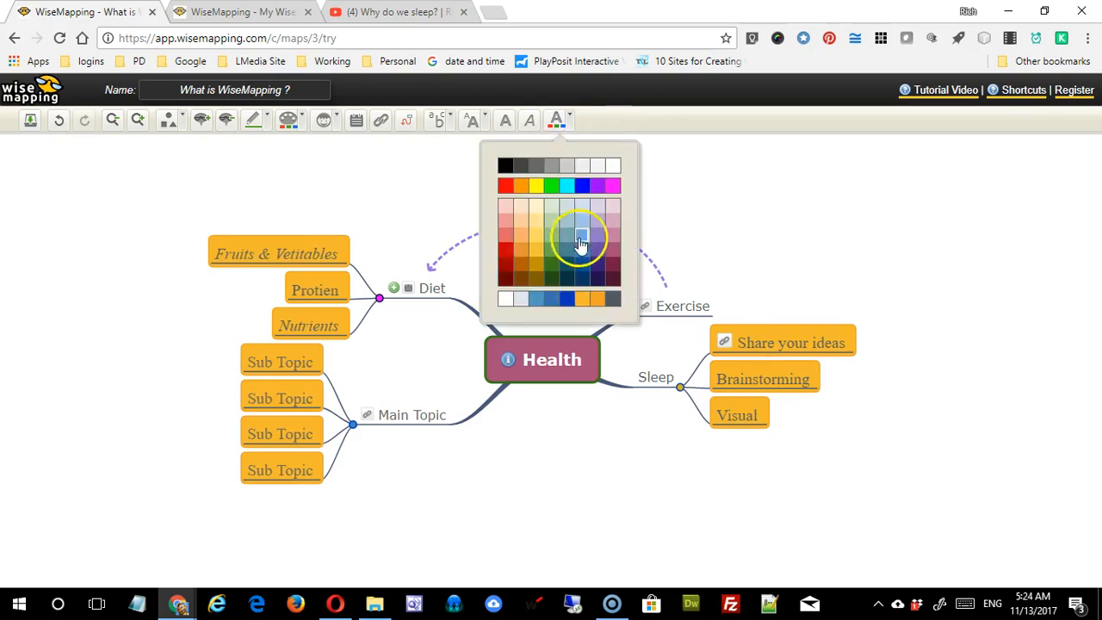
{"action": "left_click", "coordinate": [506, 250]}
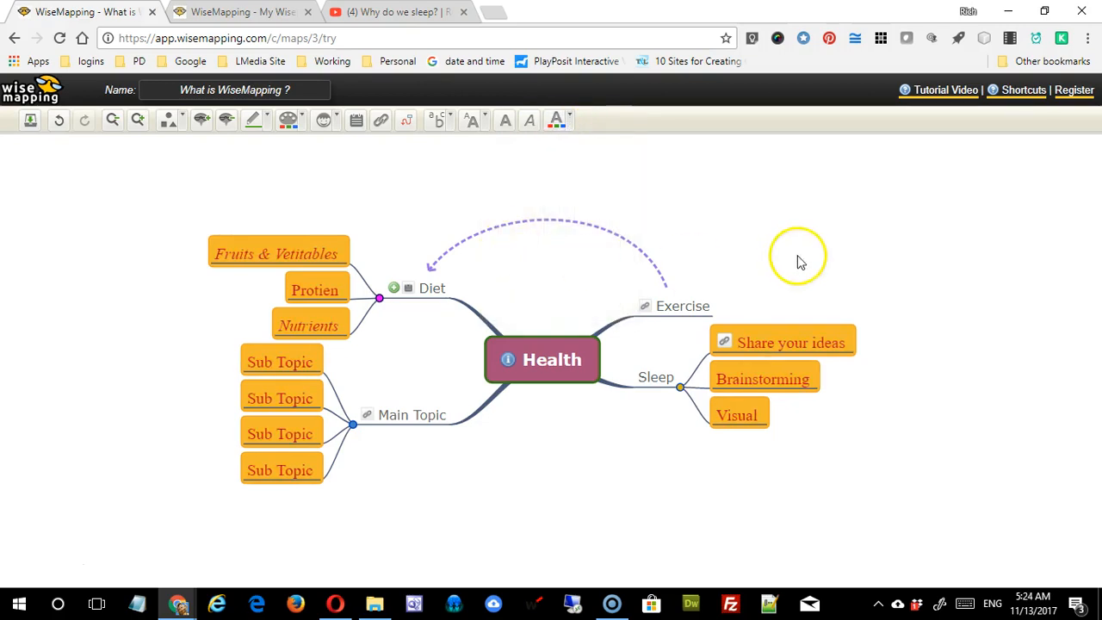
{"action": "left_click", "coordinate": [651, 472]}
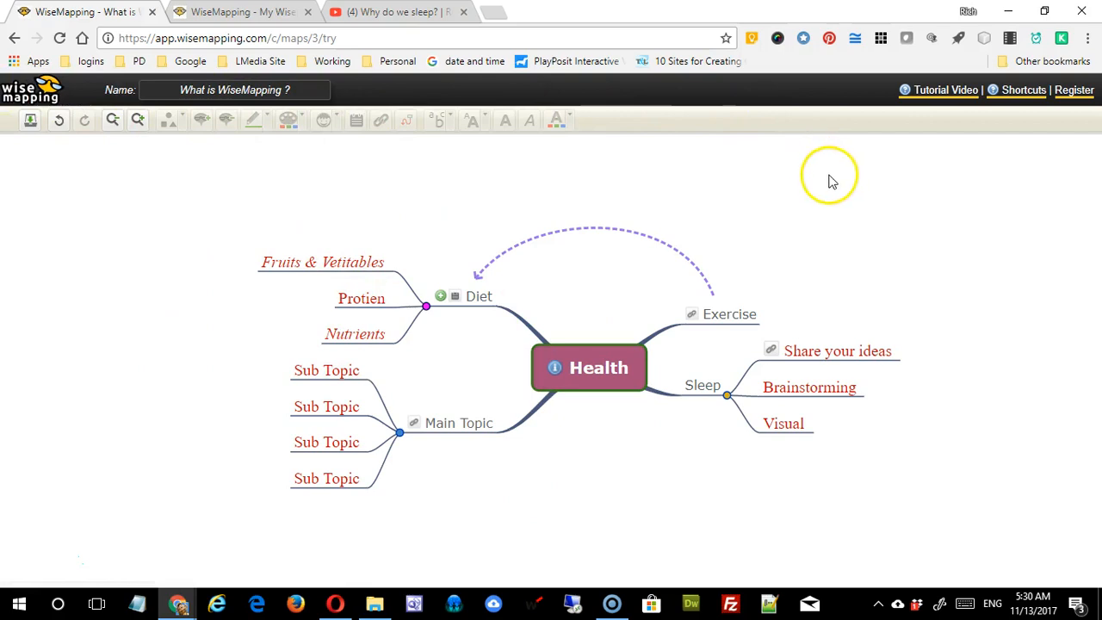
- Find and open Paint through a system search for "paint", and paste the captured mind map screenshot into the blank image
{"action": "left_click_drag", "start_coordinate": [901, 306], "coordinate": [911, 307]}
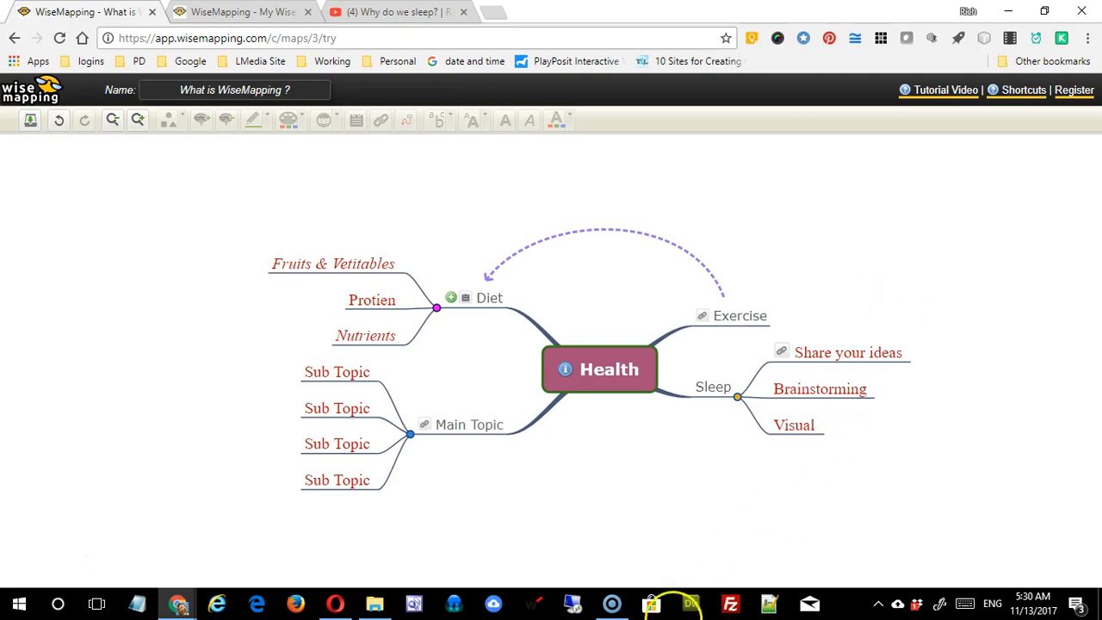
{"action": "left_click", "coordinate": [57, 605]}
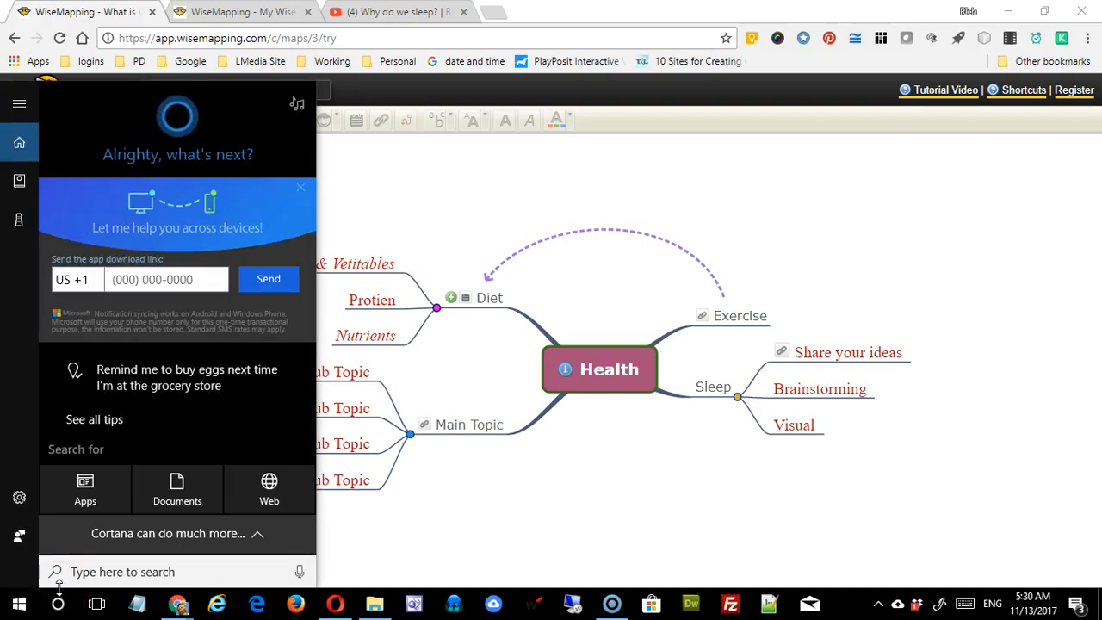
{"action": "type", "text": "paint"}
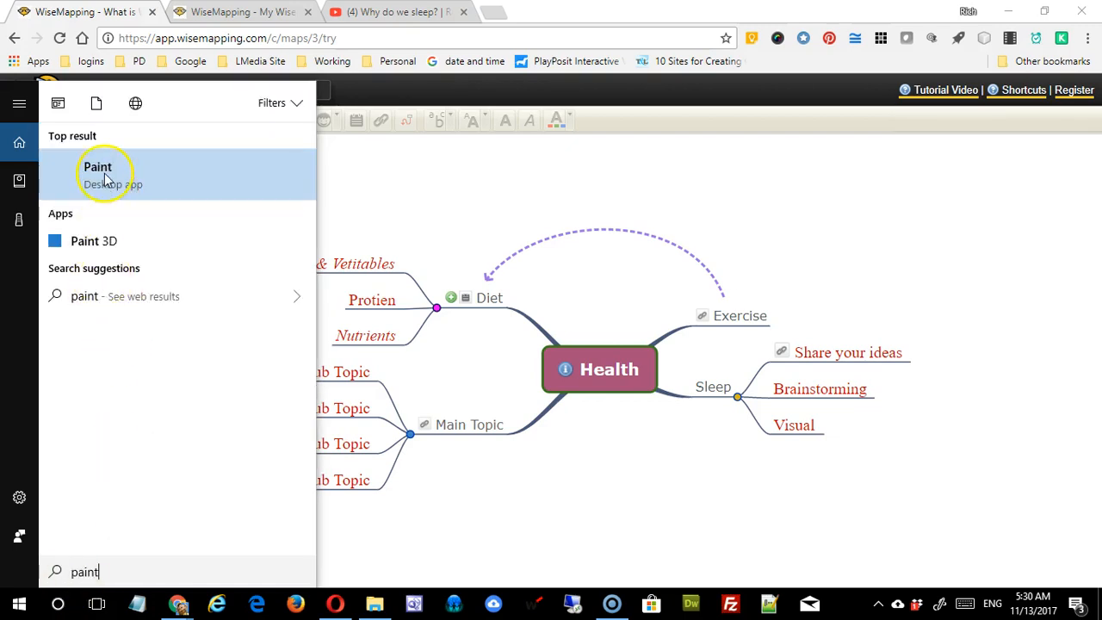
{"action": "left_click", "coordinate": [86, 182]}
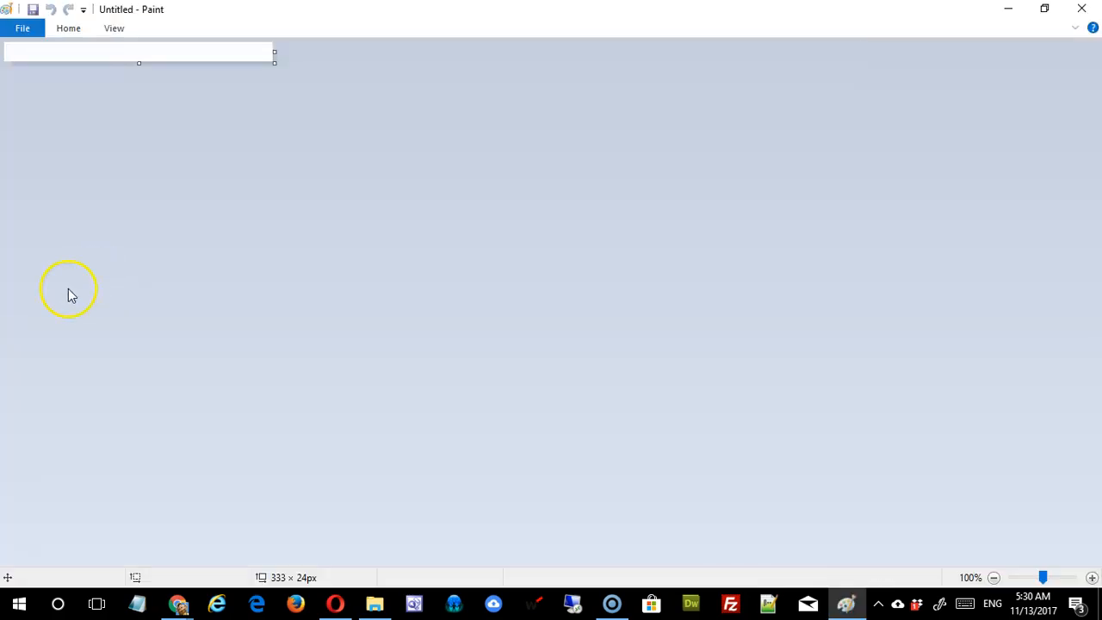
{"action": "key", "text": "ctrl+v"}
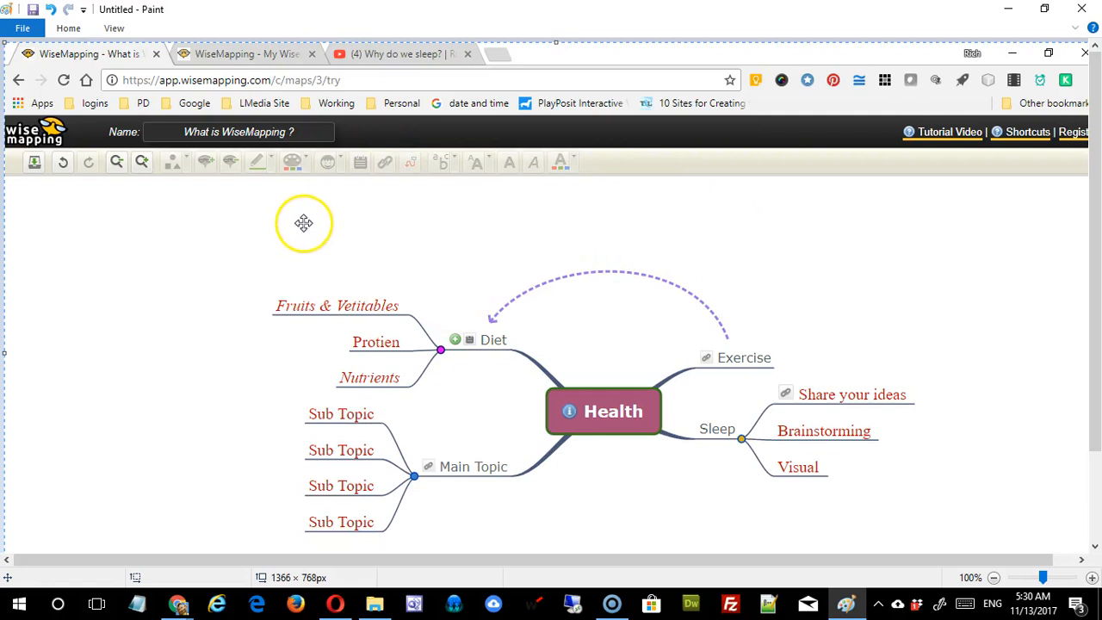
- Show Paint's image editing tools and shift the pasted screenshot slightly down and to the right on the canvas
{"action": "left_click", "coordinate": [22, 28]}
{"action": "left_click", "coordinate": [23, 29]}
{"action": "left_click", "coordinate": [68, 29]}
{"action": "left_click", "coordinate": [71, 32]}
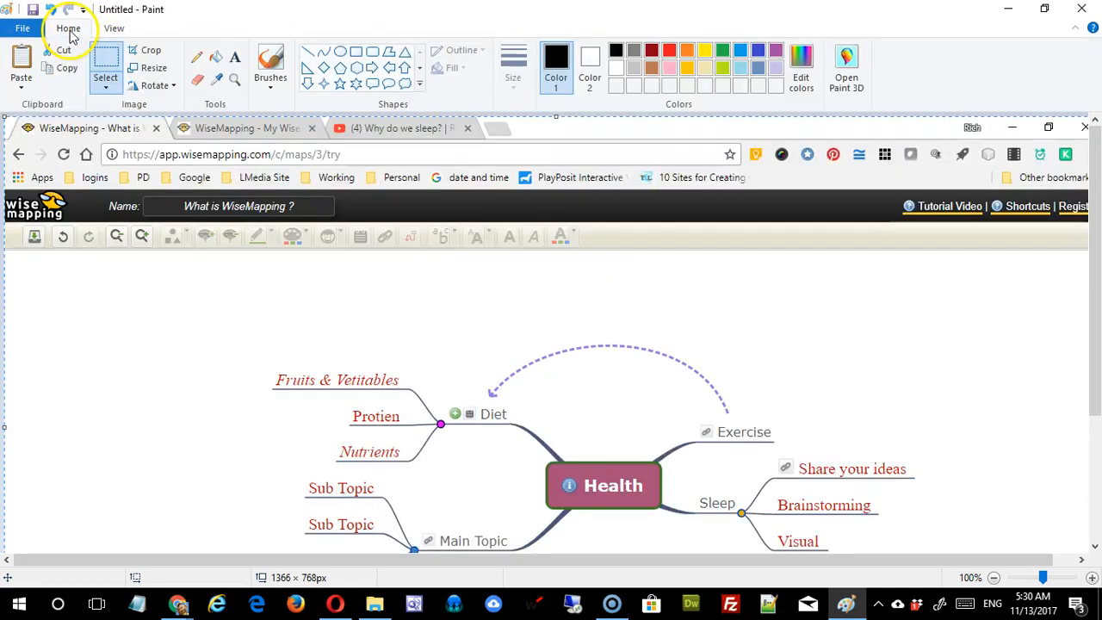
{"action": "mouse_move", "coordinate": [494, 318]}
{"action": "left_mouse_down"}
{"action": "mouse_move", "coordinate": [482, 315]}
{"action": "mouse_move", "coordinate": [487, 331]}
{"action": "mouse_move", "coordinate": [514, 330]}
{"action": "mouse_move", "coordinate": [502, 330]}
{"action": "left_mouse_up"}
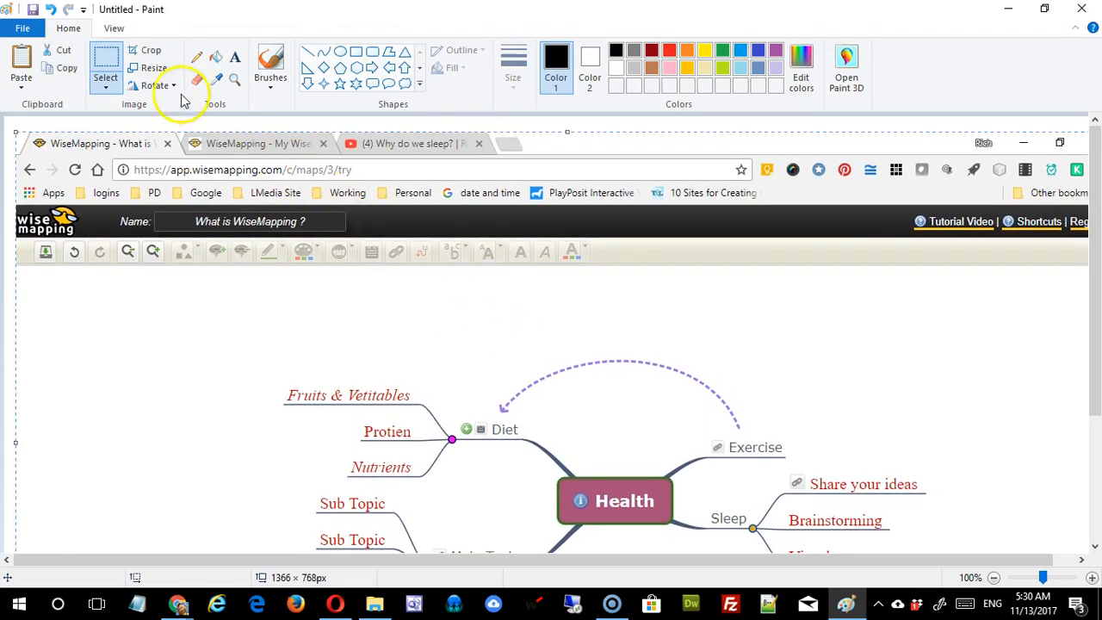
- Deselect the pasted screenshot and trim the canvas along its right and bottom edges to 1186 × 668 px
{"action": "left_click", "coordinate": [105, 57]}
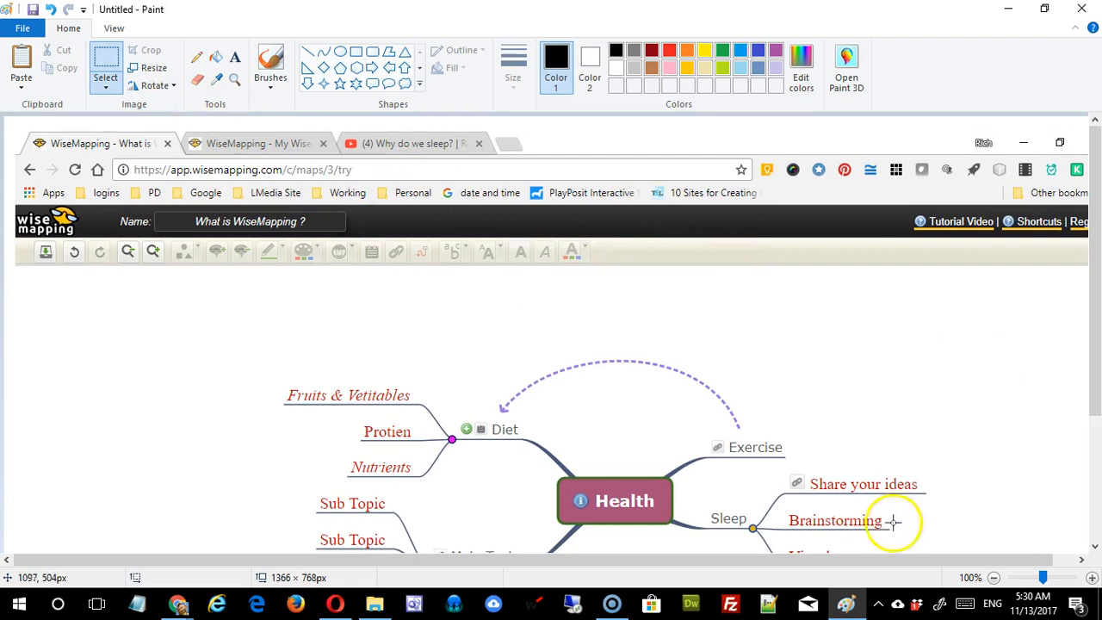
{"action": "mouse_move", "coordinate": [887, 559]}
{"action": "left_mouse_down"}
{"action": "mouse_move", "coordinate": [907, 560]}
{"action": "mouse_move", "coordinate": [1098, 400]}
{"action": "mouse_move", "coordinate": [958, 439]}
{"action": "left_mouse_up"}
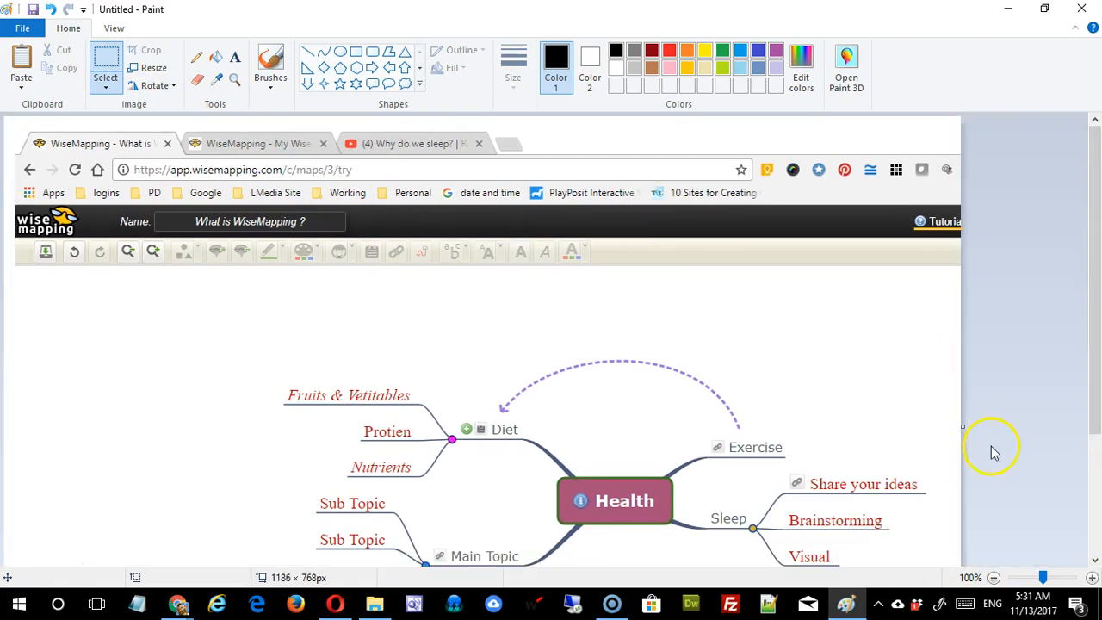
{"action": "left_click_drag", "start_coordinate": [1096, 421], "coordinate": [1091, 566]}
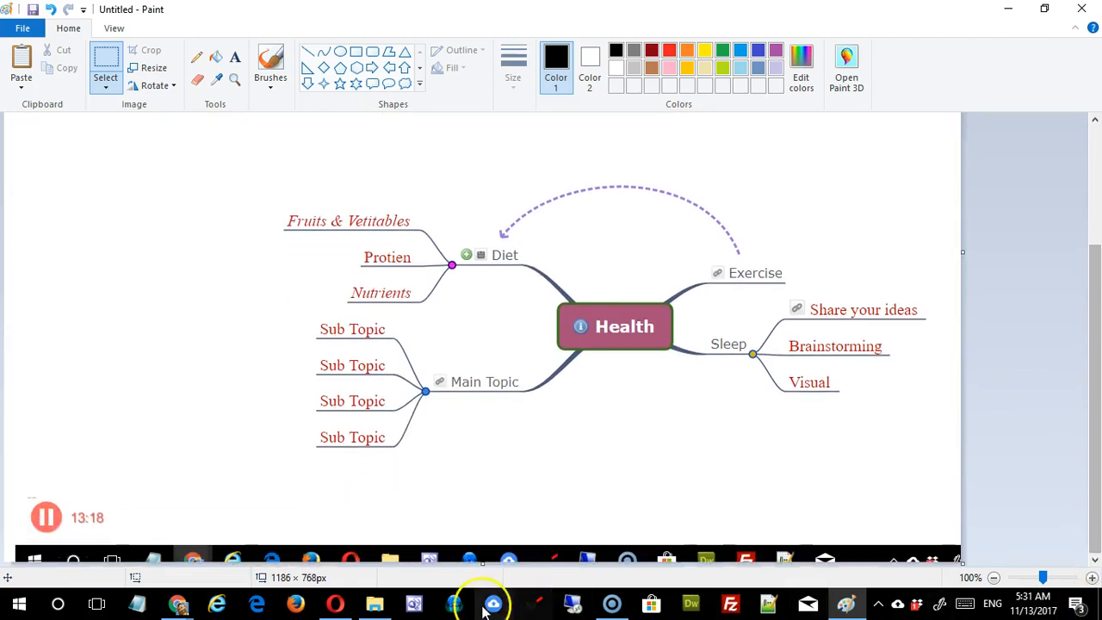
{"action": "left_click_drag", "start_coordinate": [483, 561], "coordinate": [517, 480]}
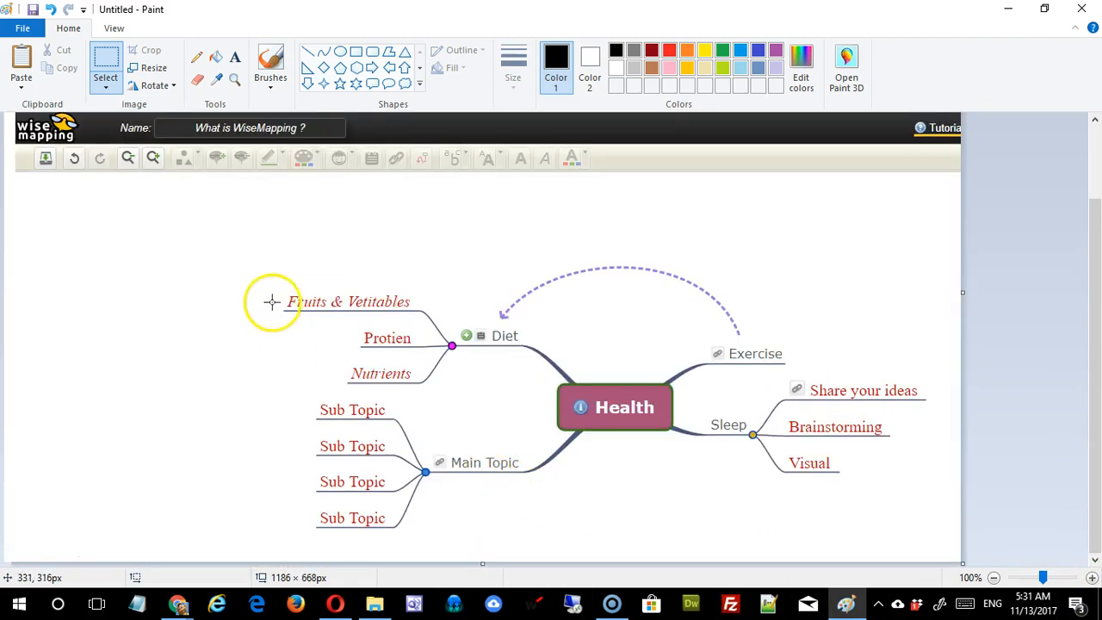
- Rotate the image right 90° and trim the browser header off, reducing the canvas to 470 × 1186 px
{"action": "left_click", "coordinate": [155, 85]}
{"action": "left_click", "coordinate": [153, 104]}
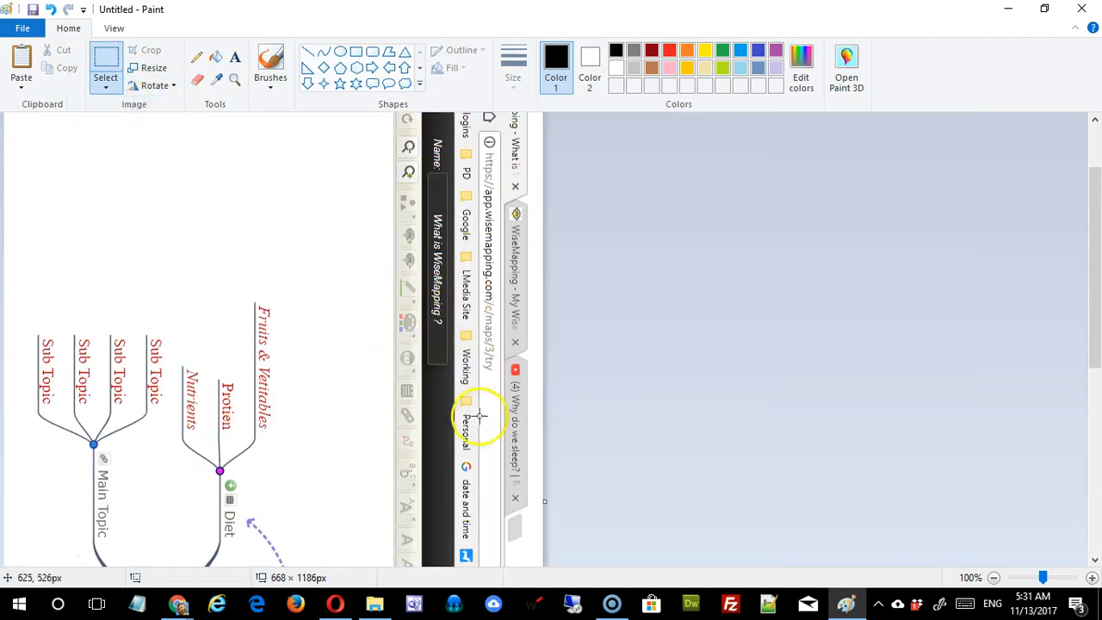
{"action": "left_click_drag", "start_coordinate": [548, 502], "coordinate": [384, 503]}
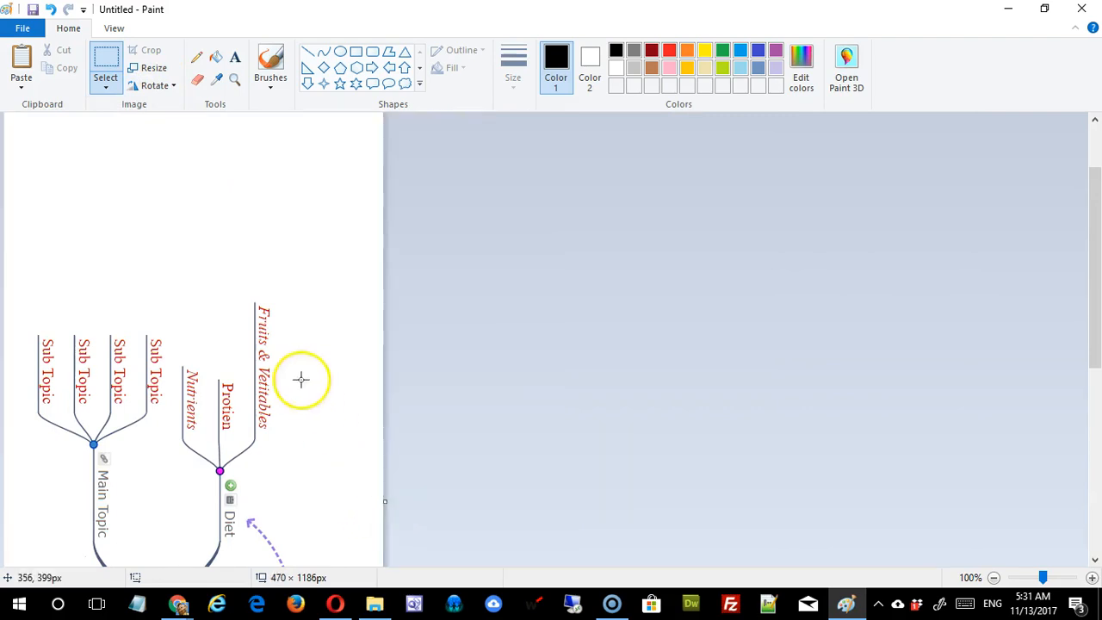
- Rotate the image right 90° again and trim the blank margins until the canvas is 901 × 451 px
{"action": "left_click", "coordinate": [155, 85]}
{"action": "left_click", "coordinate": [160, 105]}
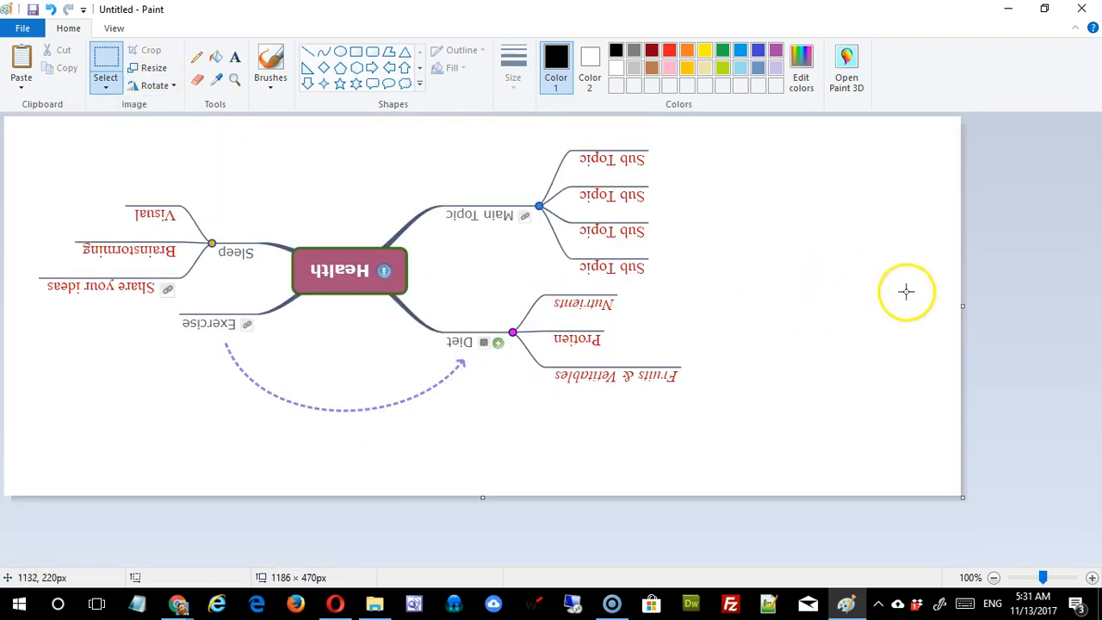
{"action": "left_click_drag", "start_coordinate": [963, 306], "coordinate": [732, 315]}
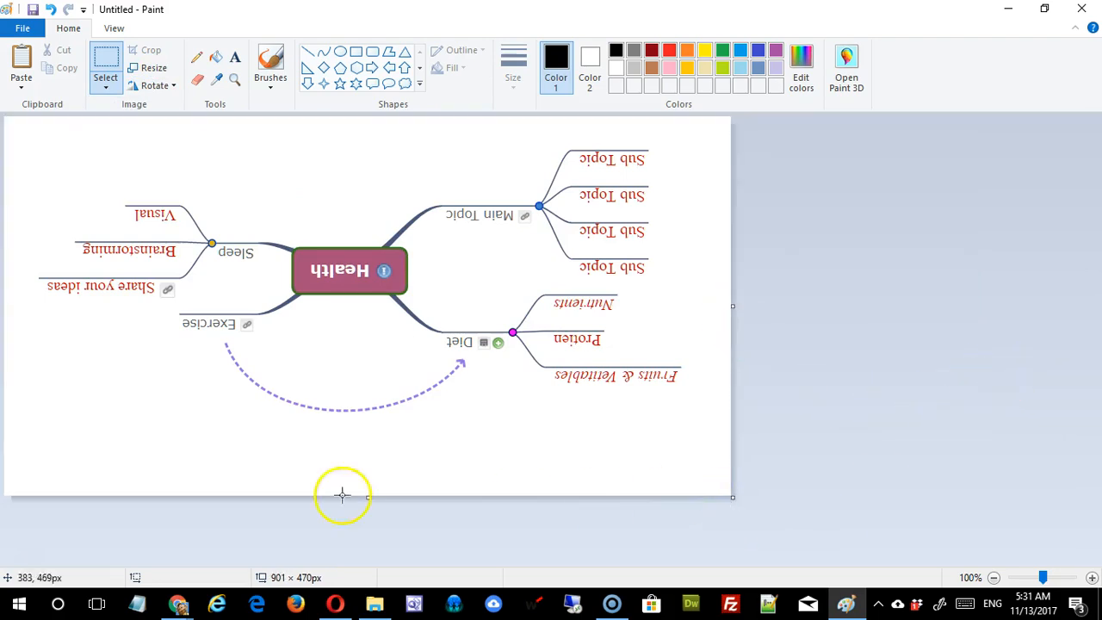
{"action": "left_click_drag", "start_coordinate": [367, 495], "coordinate": [370, 478]}
- Turn the upside-down mind map image upright with two more 90° right rotations
{"action": "left_click", "coordinate": [153, 86]}
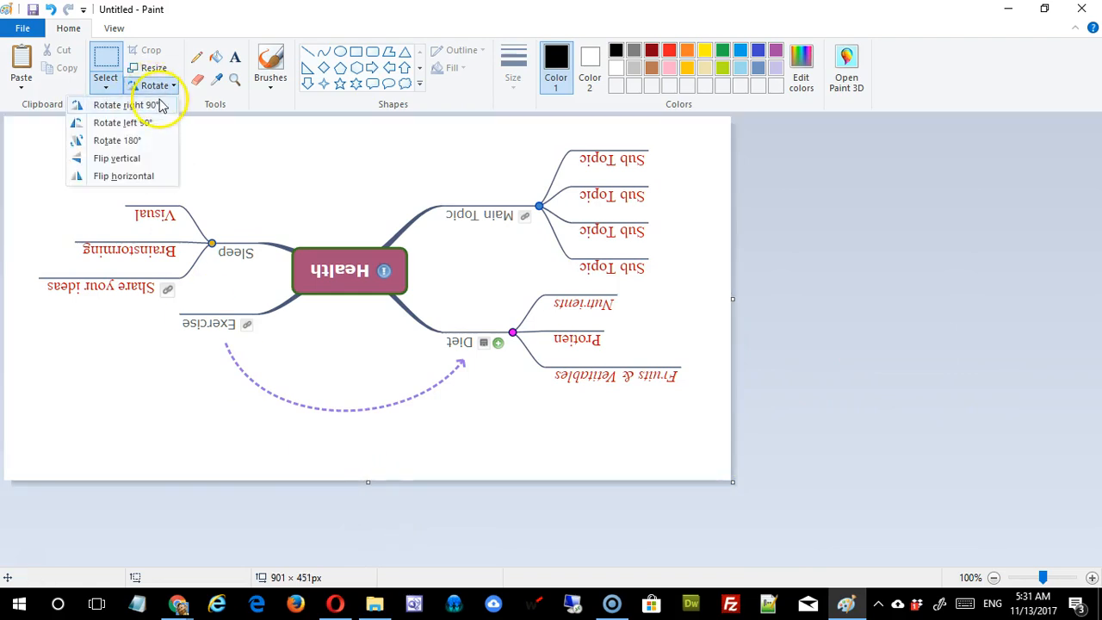
{"action": "left_click", "coordinate": [157, 105]}
{"action": "left_click", "coordinate": [153, 86]}
{"action": "left_click", "coordinate": [157, 105]}
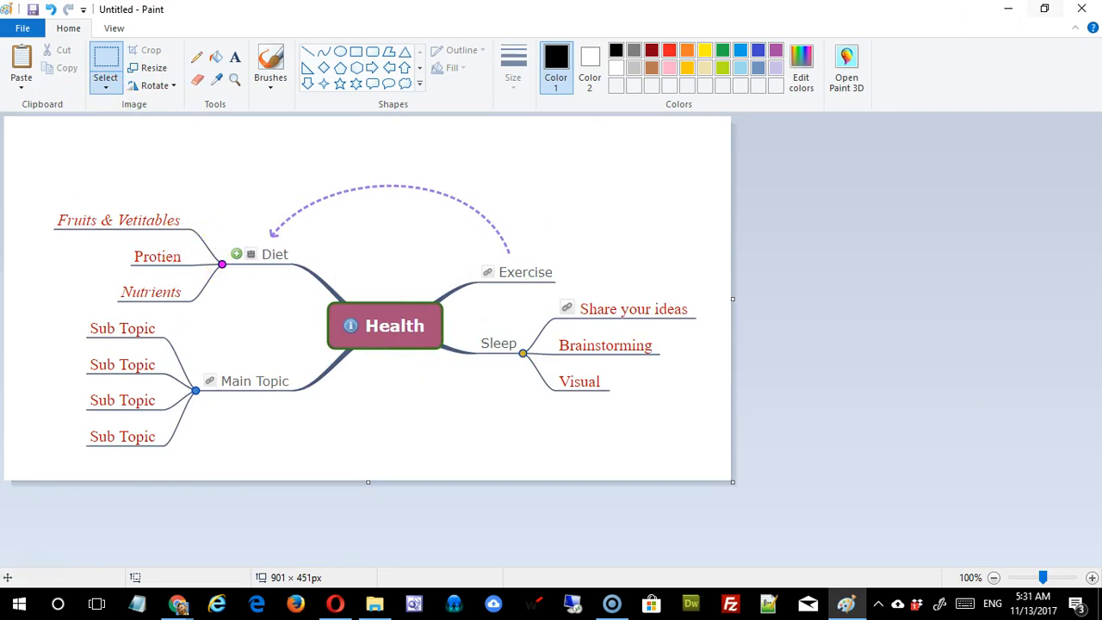
- Close Paint without saving the image and switch to the account's WiseMapping map list in the browser
{"action": "left_click", "coordinate": [1078, 10]}
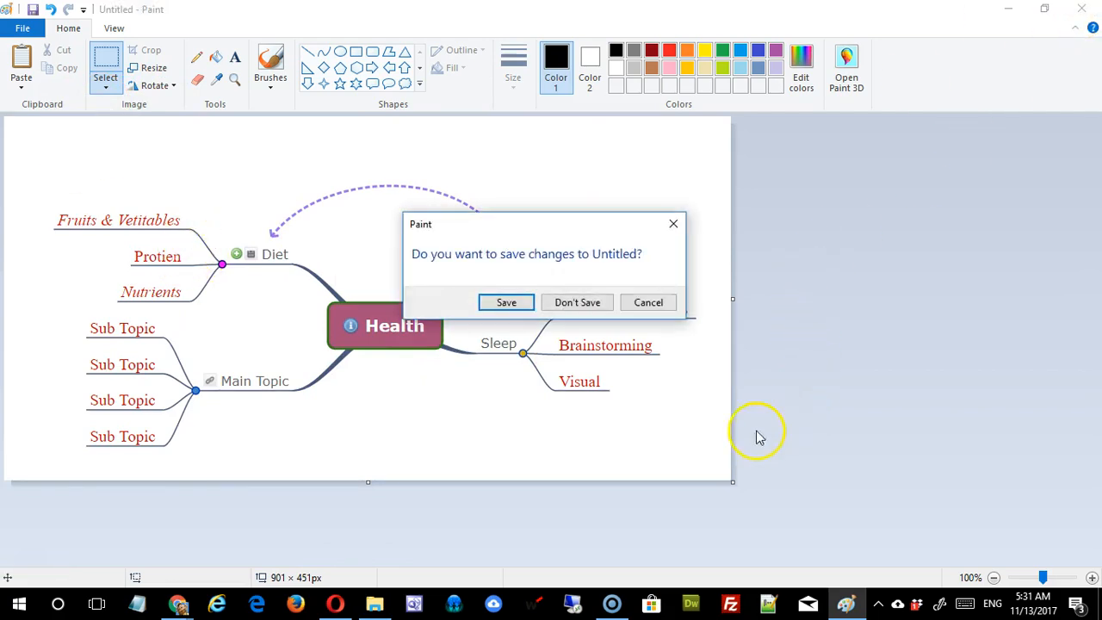
{"action": "left_click", "coordinate": [577, 302]}
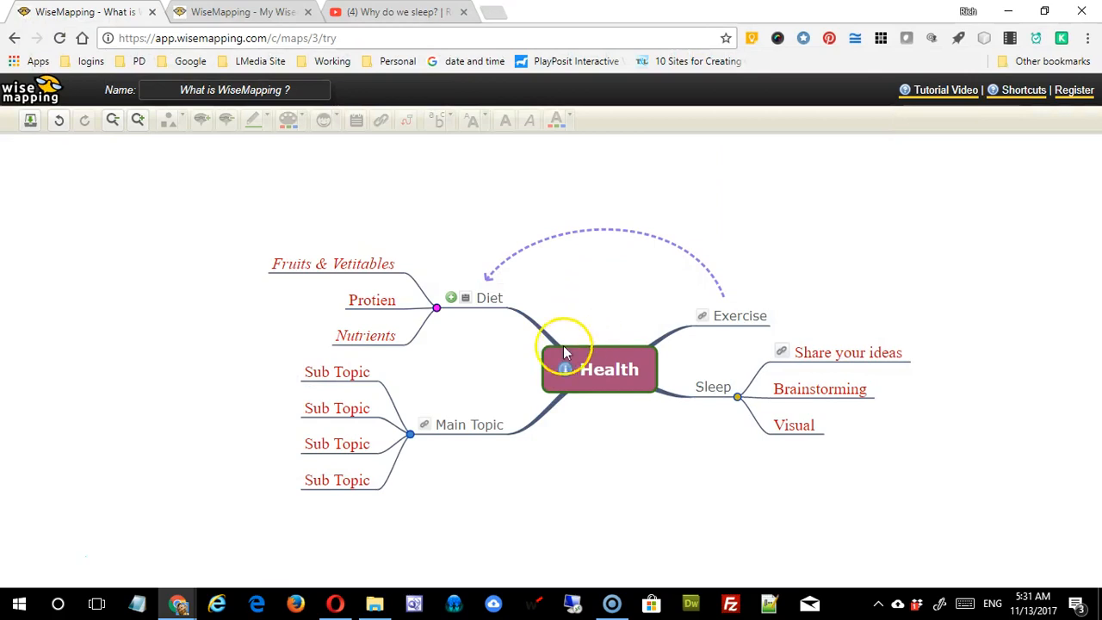
{"action": "left_click", "coordinate": [242, 12]}
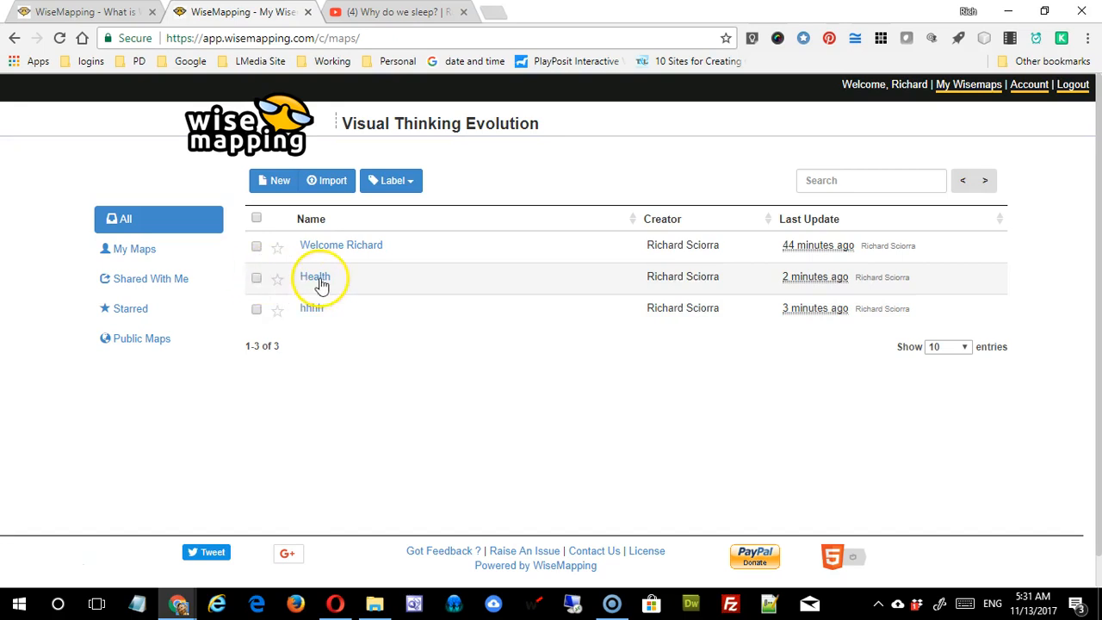
- Select the Health map in the list, check its additional actions, and open the map in the editor
{"action": "left_click", "coordinate": [257, 279]}
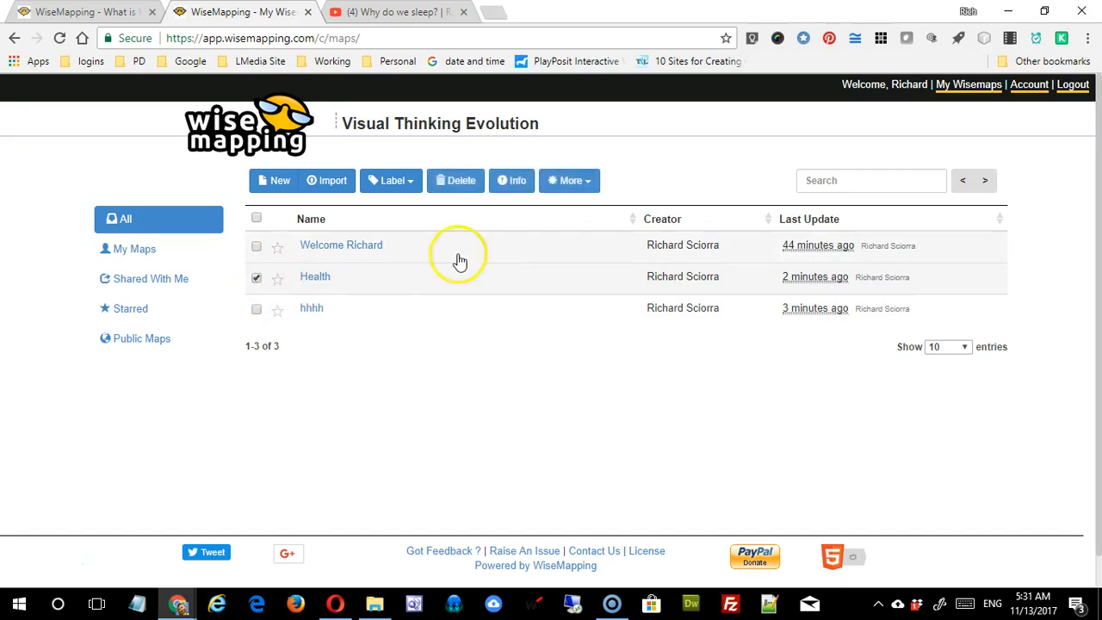
{"action": "left_click", "coordinate": [592, 182]}
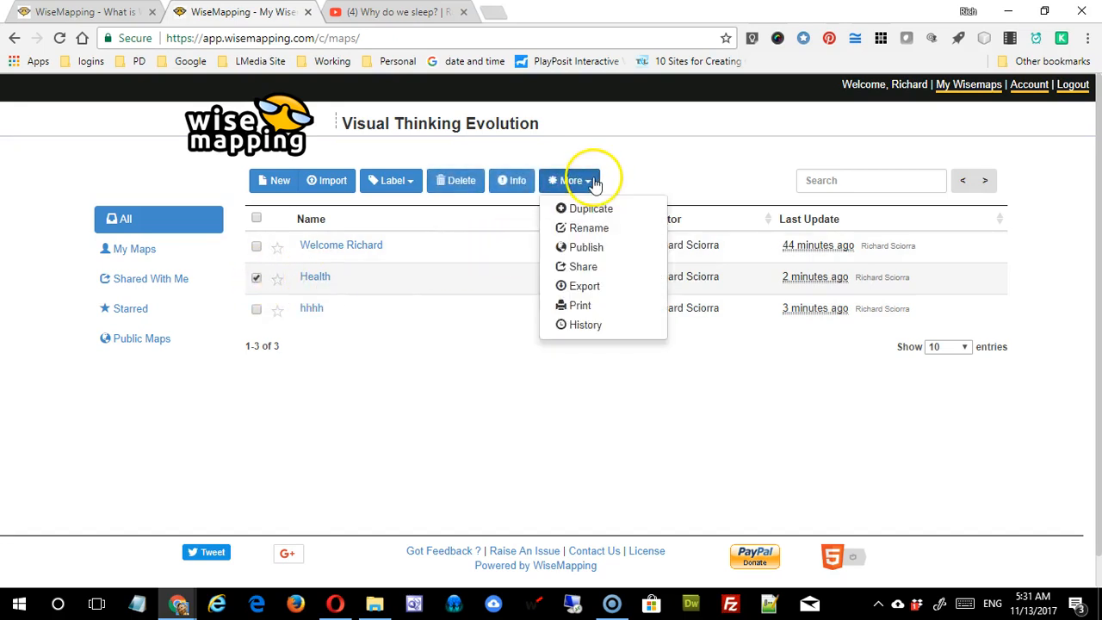
{"action": "left_click", "coordinate": [467, 435]}
{"action": "left_click", "coordinate": [307, 283]}
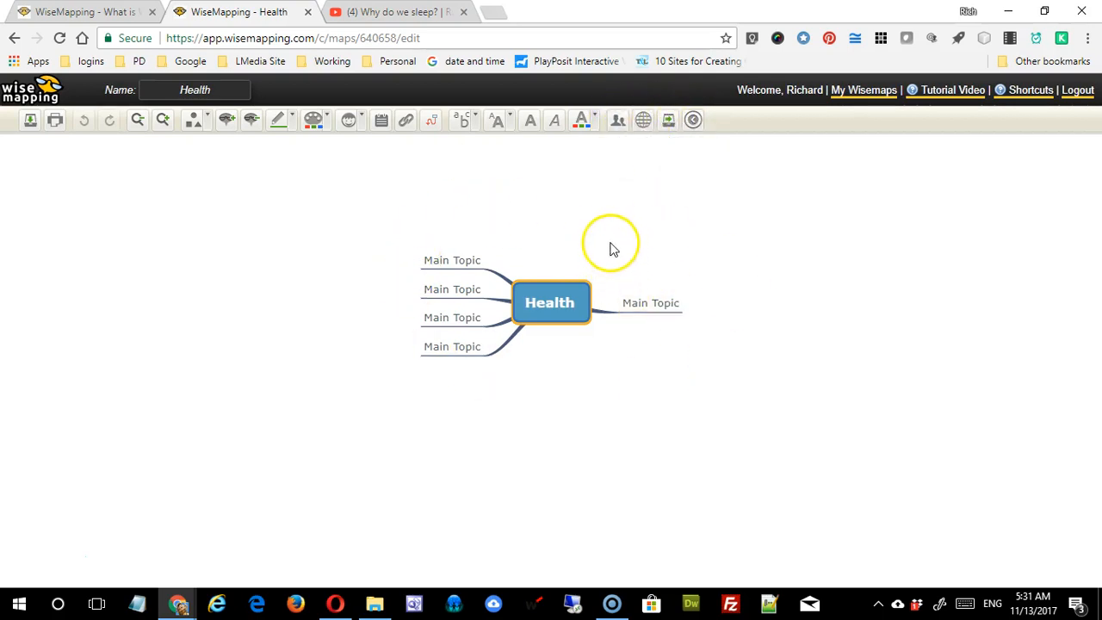
- View the collaborator permission options for sharing the Health map and cancel the sharing
{"action": "left_click", "coordinate": [618, 122]}
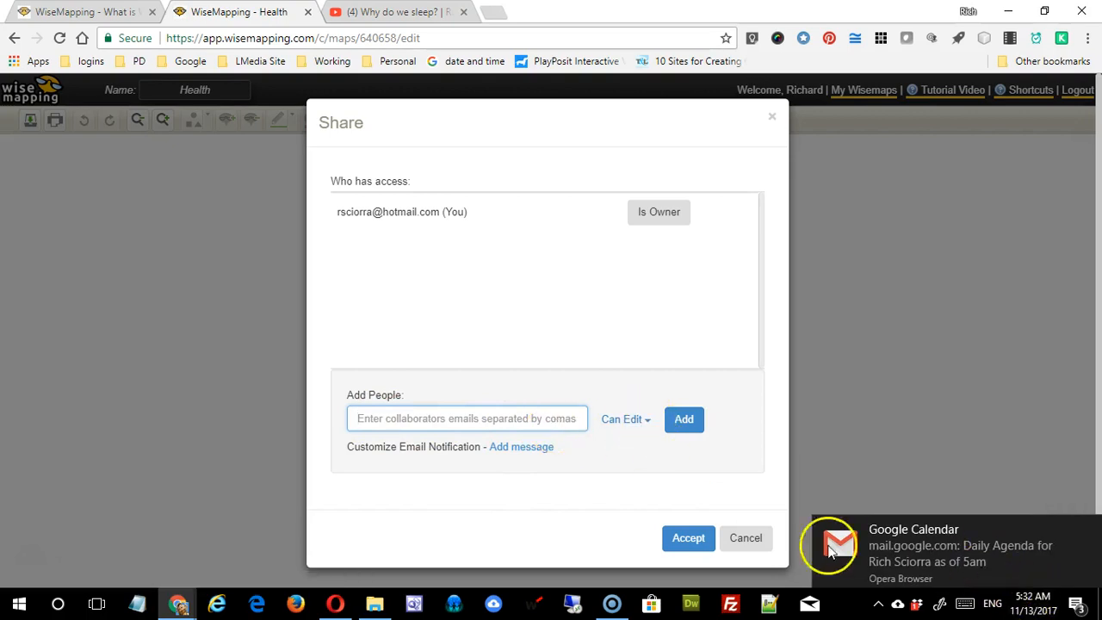
{"action": "left_click", "coordinate": [649, 427]}
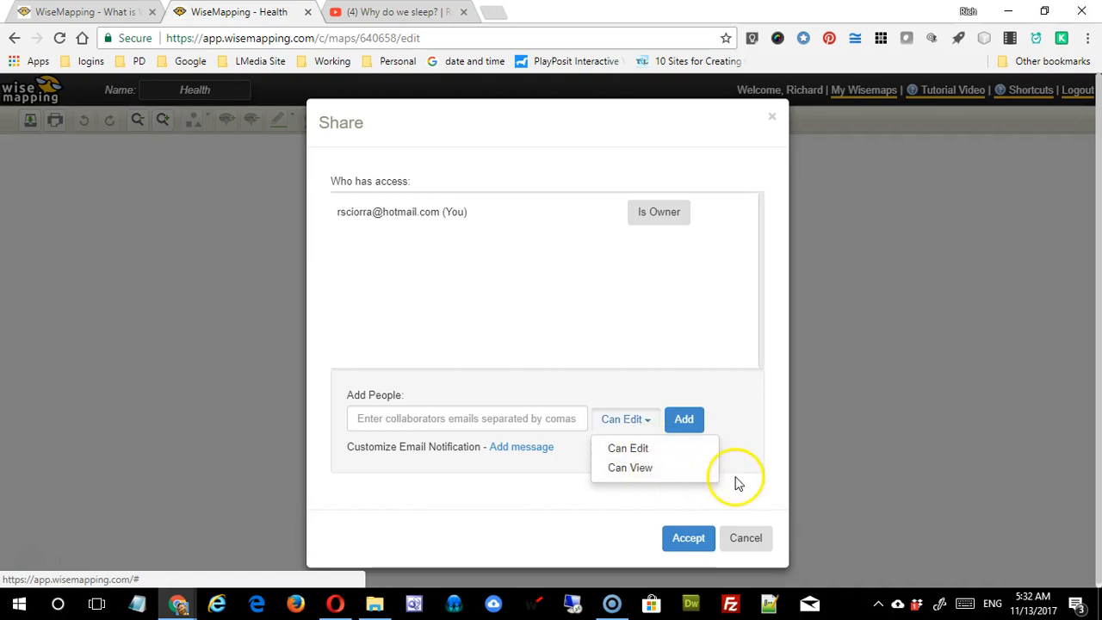
{"action": "left_click", "coordinate": [745, 539]}
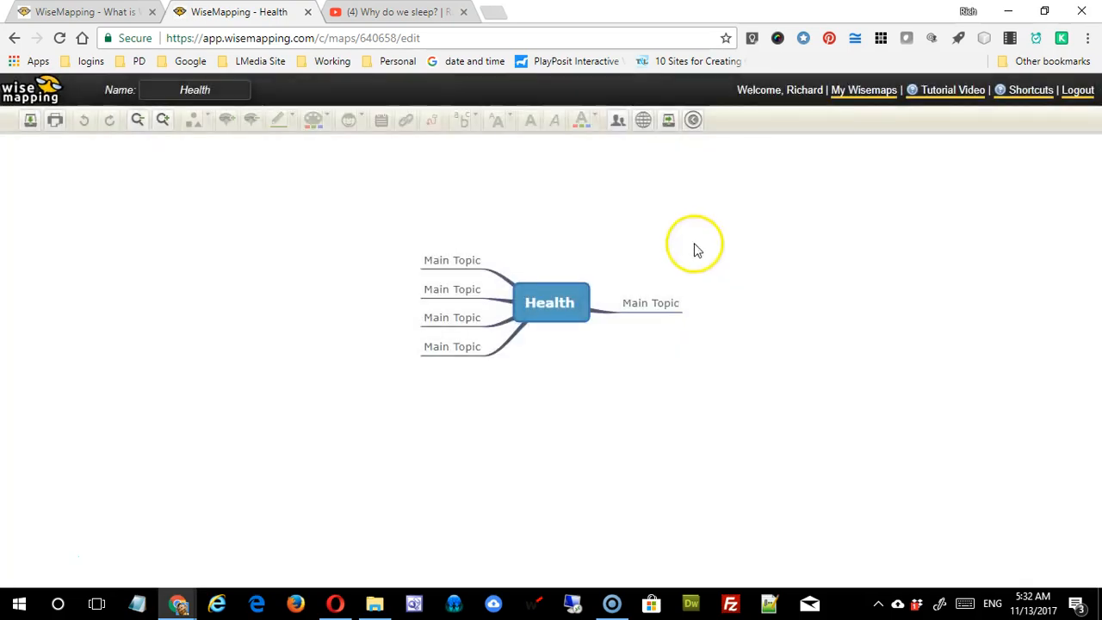
- Try enabling public sharing for the Health map, view its embed code, select its public URL, and cancel publishing
{"action": "left_click", "coordinate": [643, 120]}
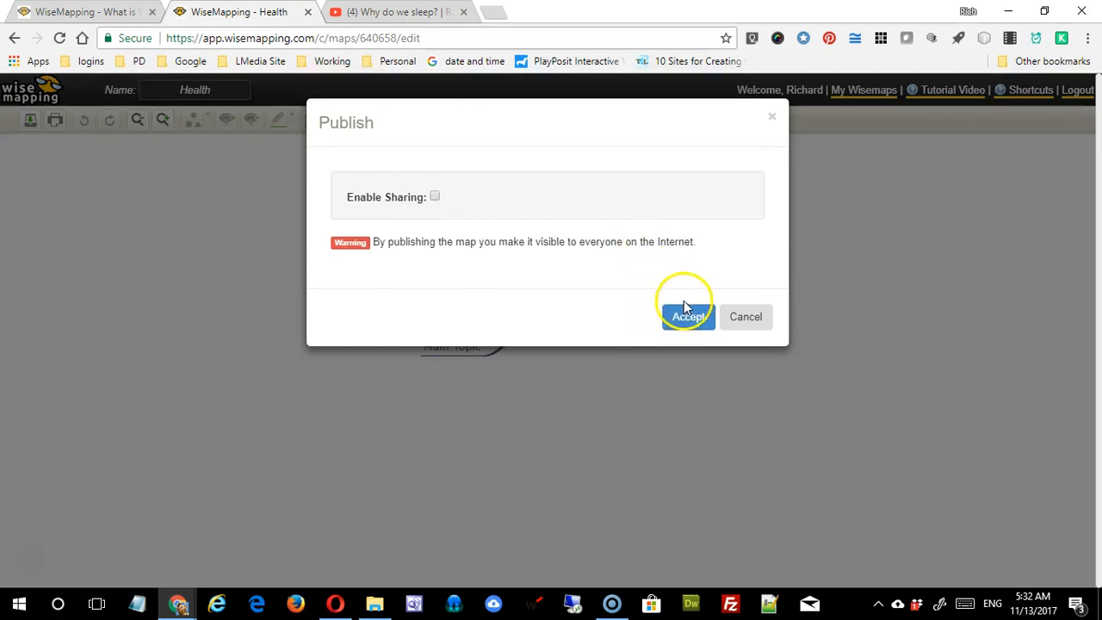
{"action": "left_click", "coordinate": [434, 197]}
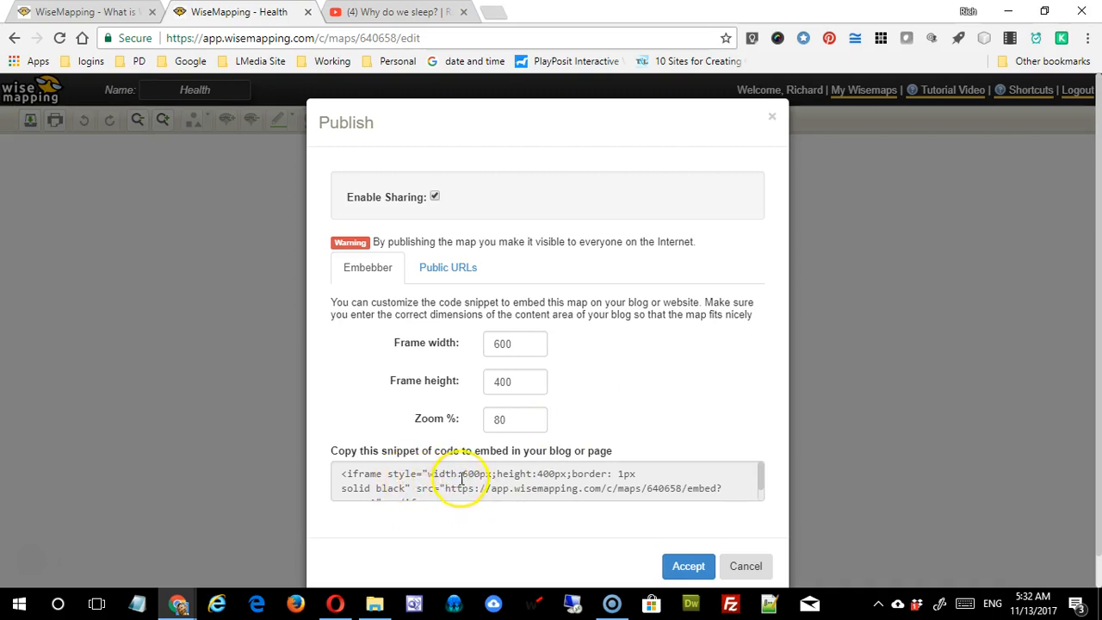
{"action": "left_click", "coordinate": [441, 268]}
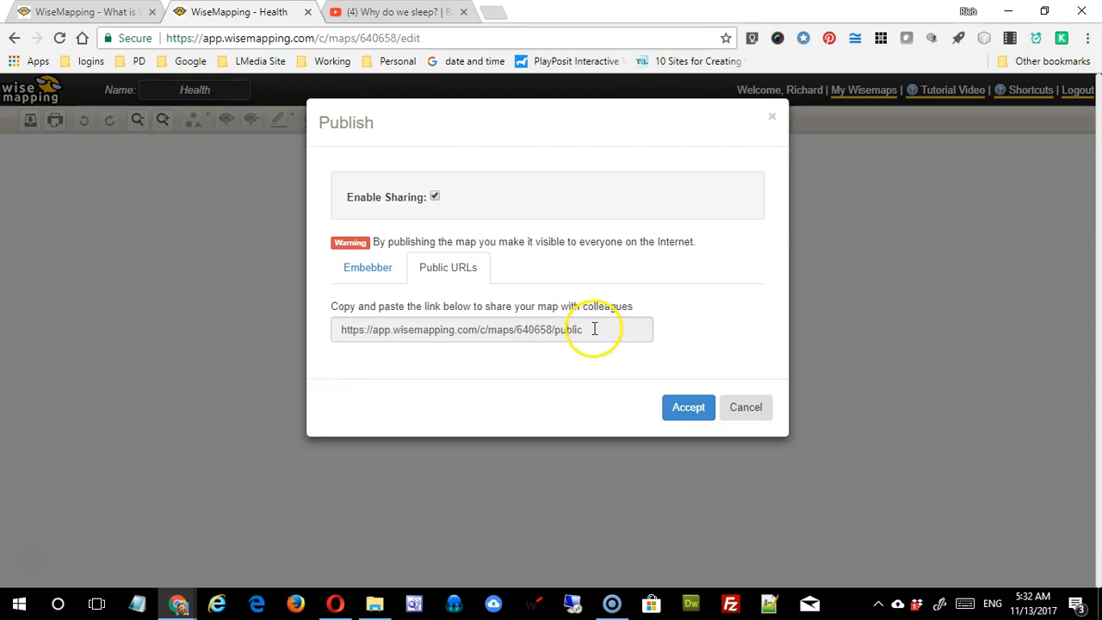
{"action": "left_click_drag", "start_coordinate": [594, 329], "coordinate": [323, 332]}
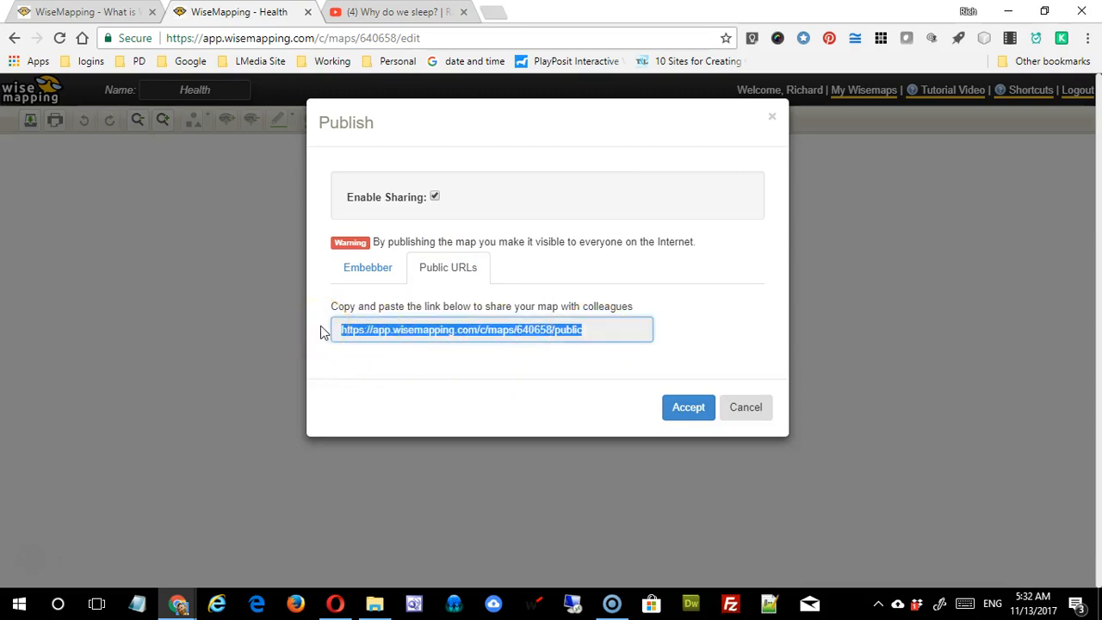
{"action": "left_click", "coordinate": [747, 407]}
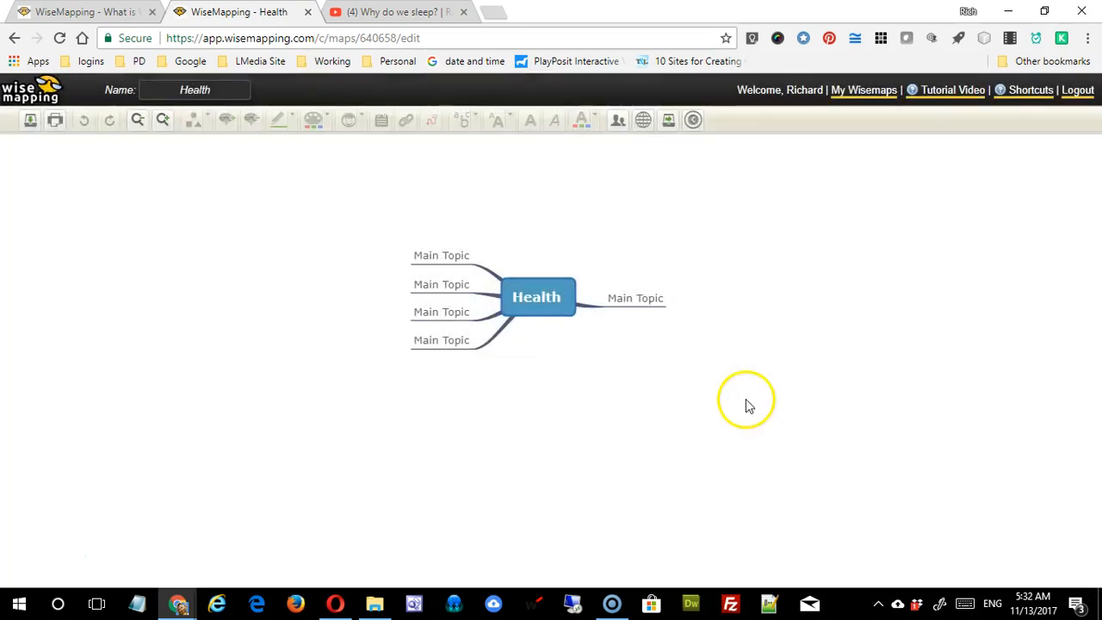
- Look through the map's export formats, try Image File (PNG/JPEG) with PNG as the type, and cancel the export
{"action": "left_click", "coordinate": [668, 120]}
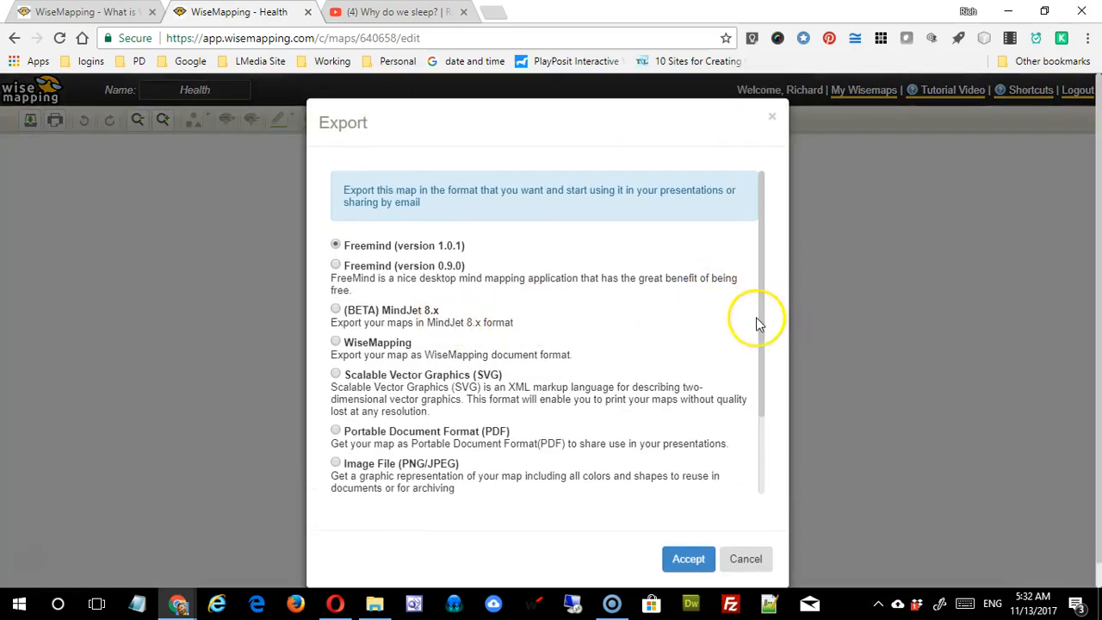
{"action": "left_click_drag", "start_coordinate": [761, 325], "coordinate": [762, 362]}
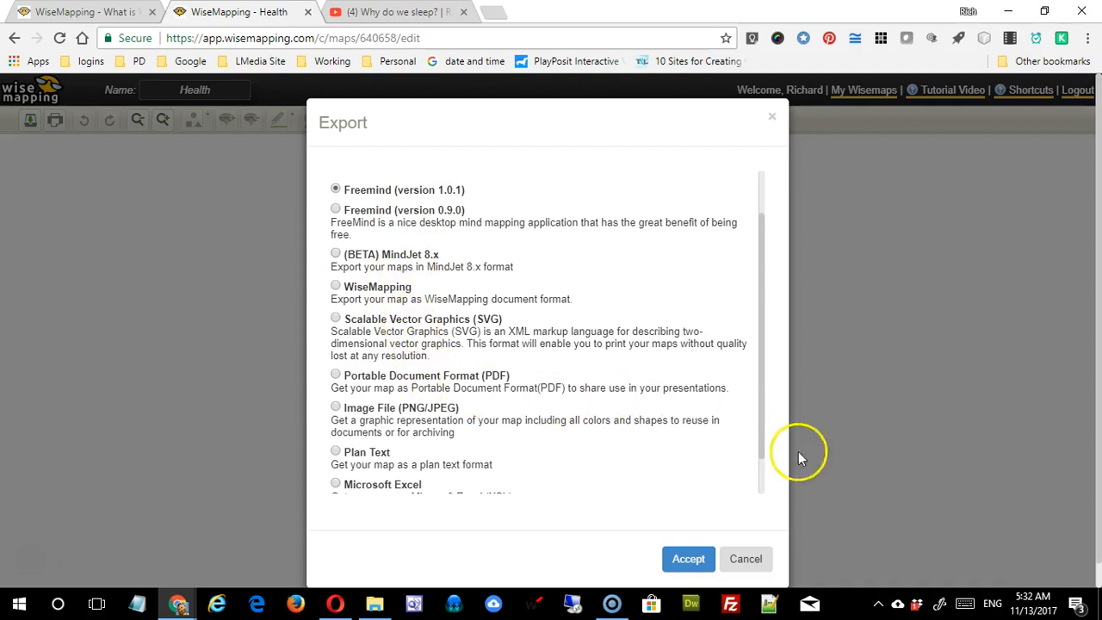
{"action": "left_click_drag", "start_coordinate": [762, 437], "coordinate": [762, 475]}
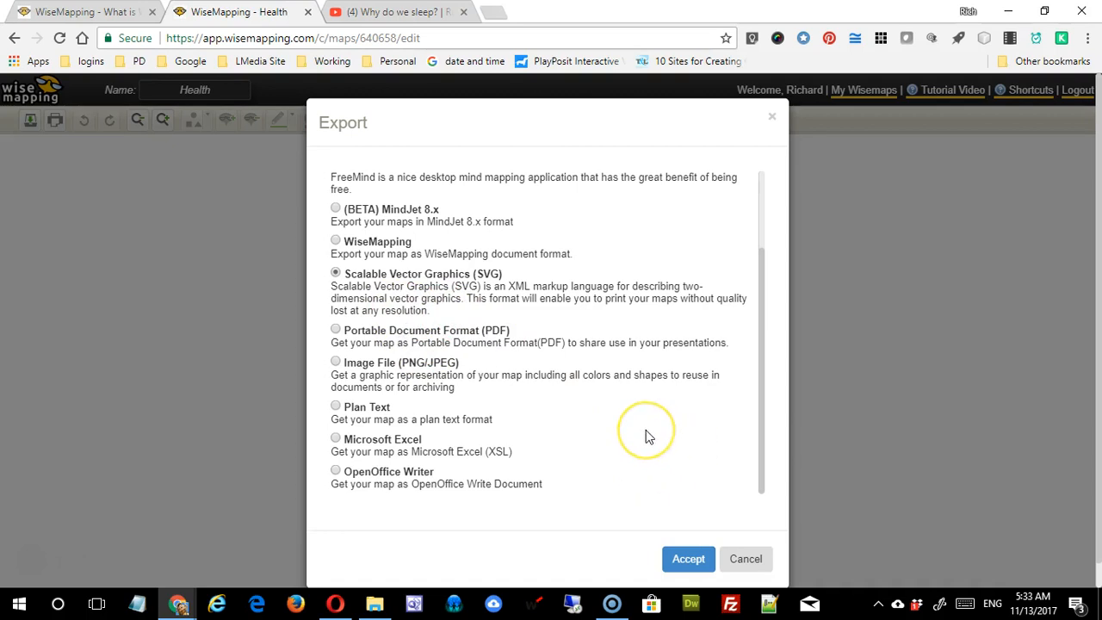
{"action": "left_click", "coordinate": [336, 362]}
{"action": "left_click", "coordinate": [484, 387]}
{"action": "left_click", "coordinate": [485, 417]}
{"action": "left_click", "coordinate": [497, 388]}
{"action": "left_click", "coordinate": [486, 402]}
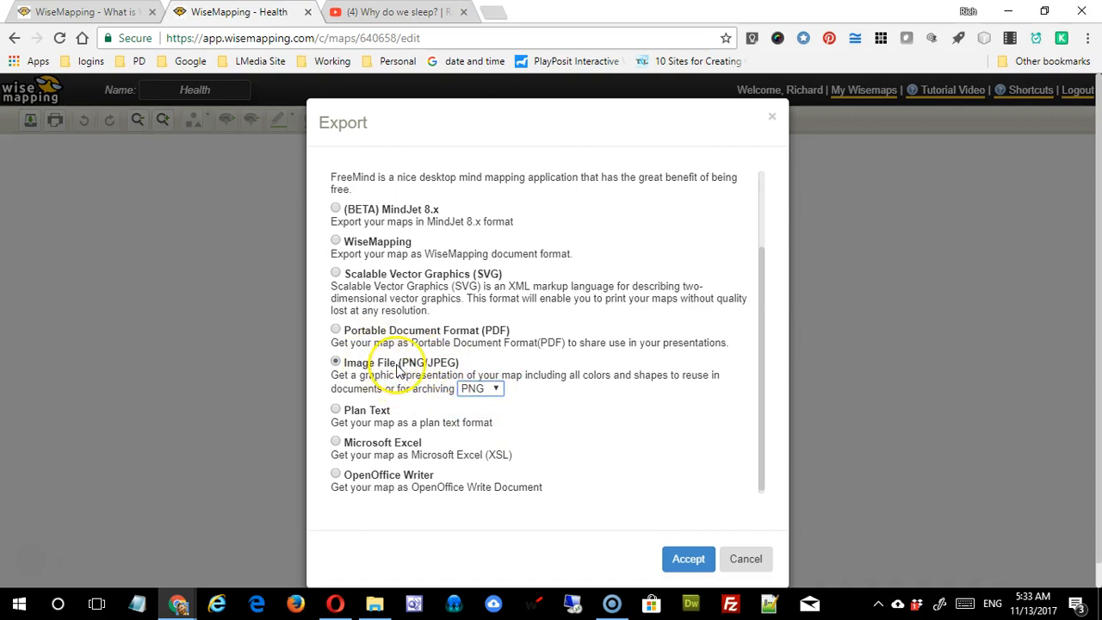
{"action": "left_click", "coordinate": [744, 560]}
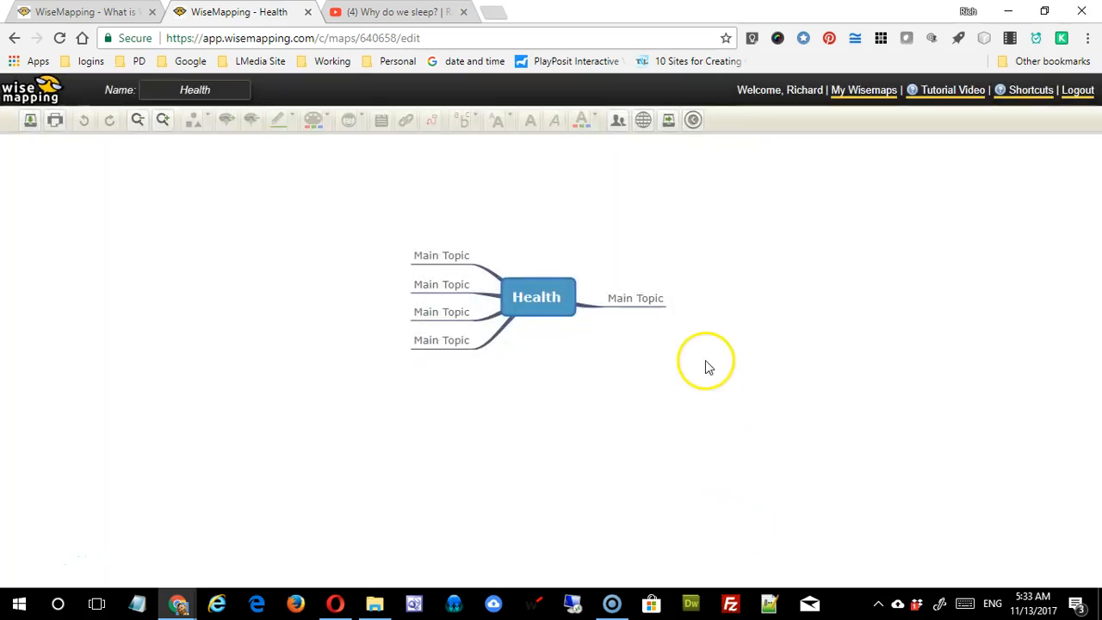
- View the Health map's revision history and close it without reverting to a version
{"action": "left_click", "coordinate": [693, 121]}
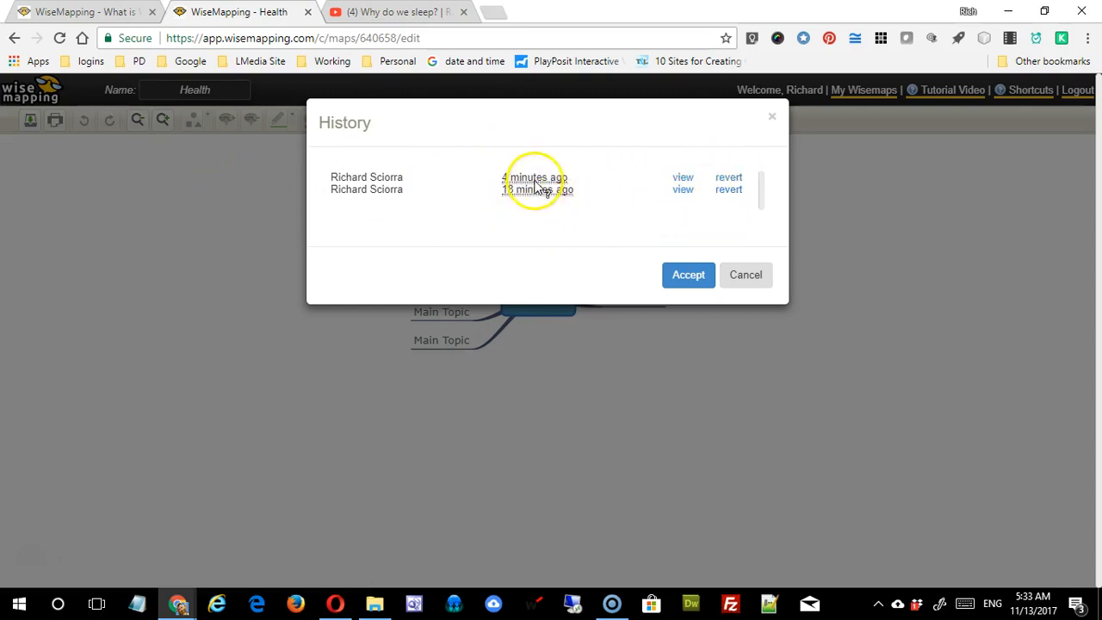
{"action": "left_click", "coordinate": [742, 275]}
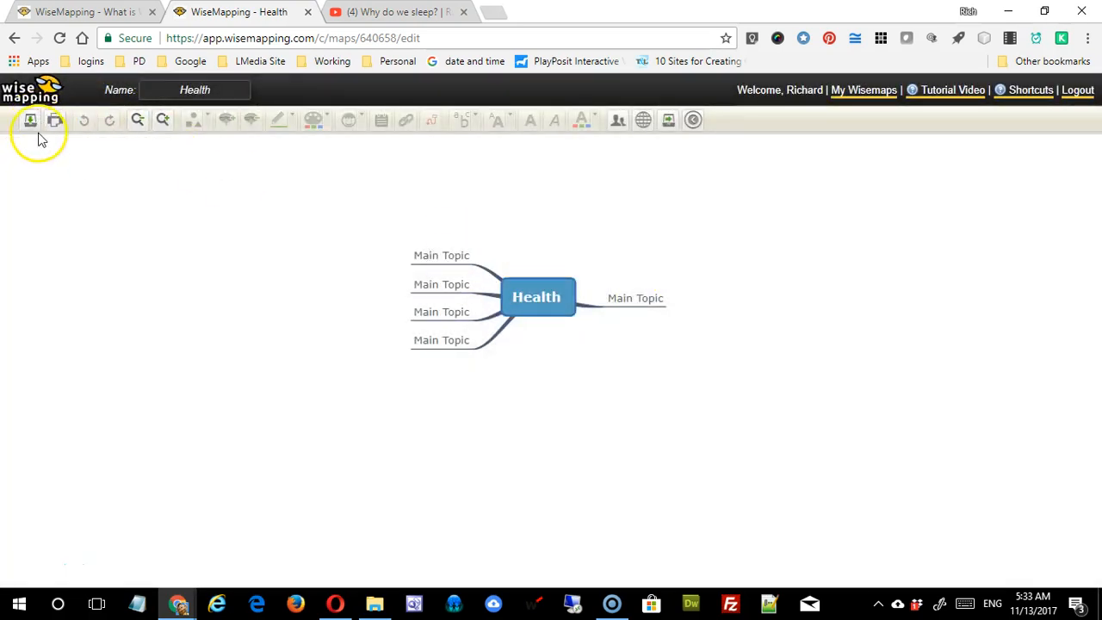
{"action": "left_click", "coordinate": [229, 365]}
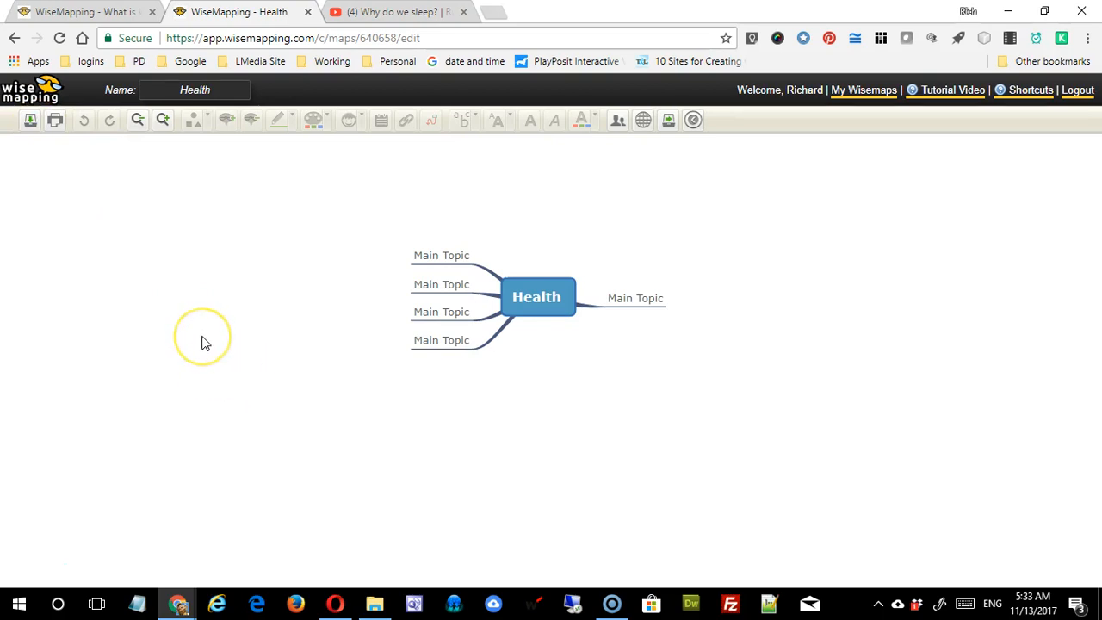
{"action": "left_click", "coordinate": [393, 460]}
{"action": "left_click", "coordinate": [353, 379]}
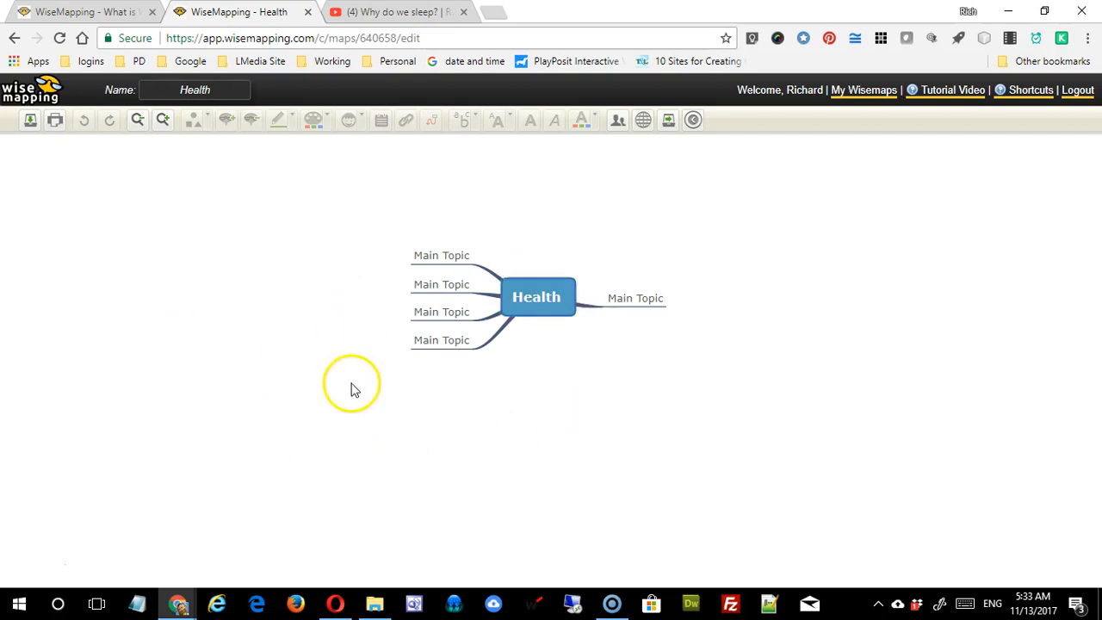